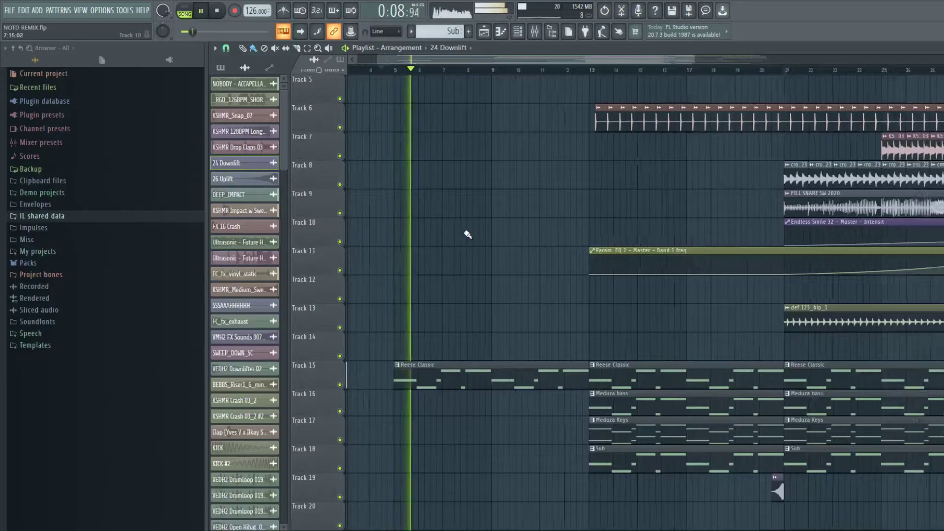
- Stop playback and solo the NOBODY acapella reference on Track 1 of the playlist
scroll(480, 280, "up", 2)
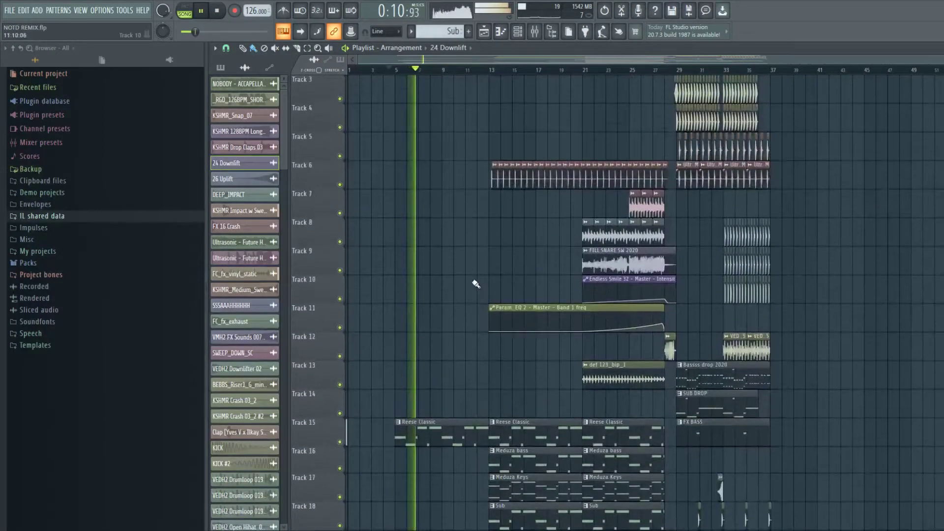
scroll(416, 290, "up", 3)
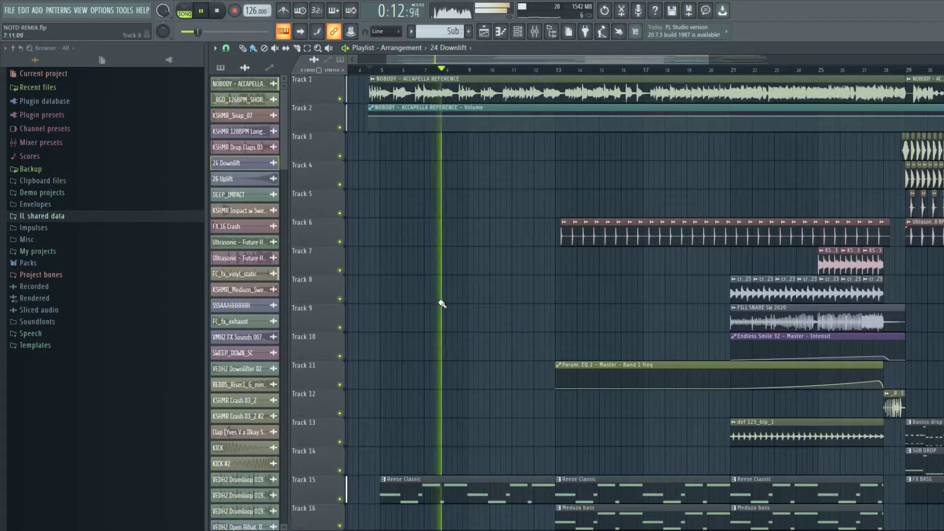
scroll(438, 274, "down", 4)
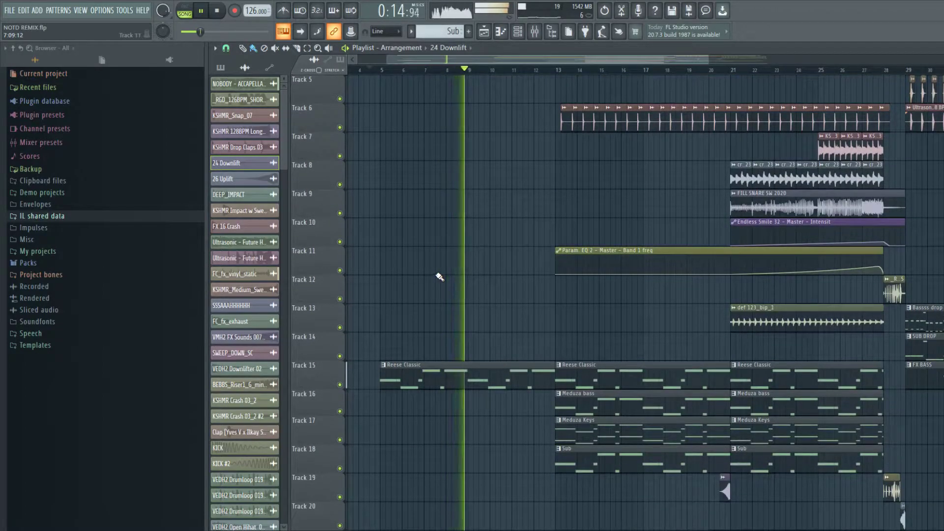
scroll(441, 278, "up", 2)
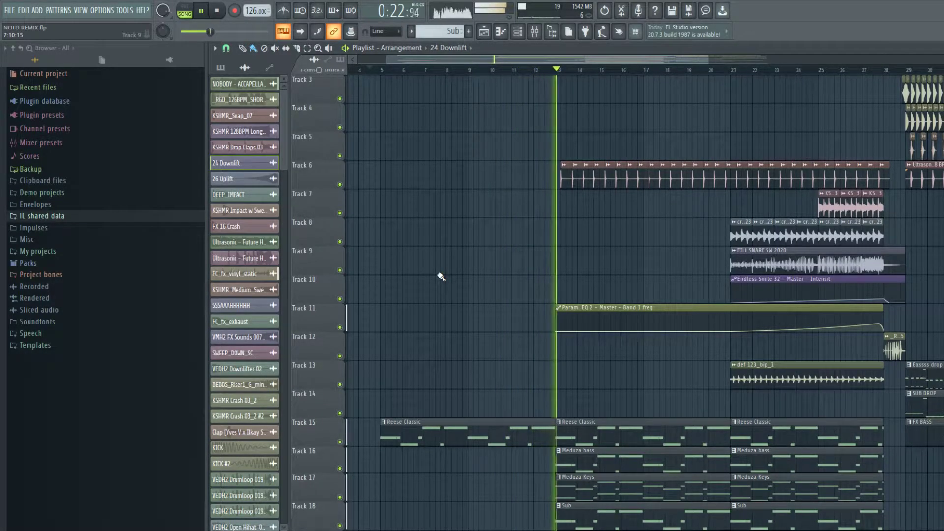
key("space")
scroll(341, 185, "up", 2)
right_click(340, 100)
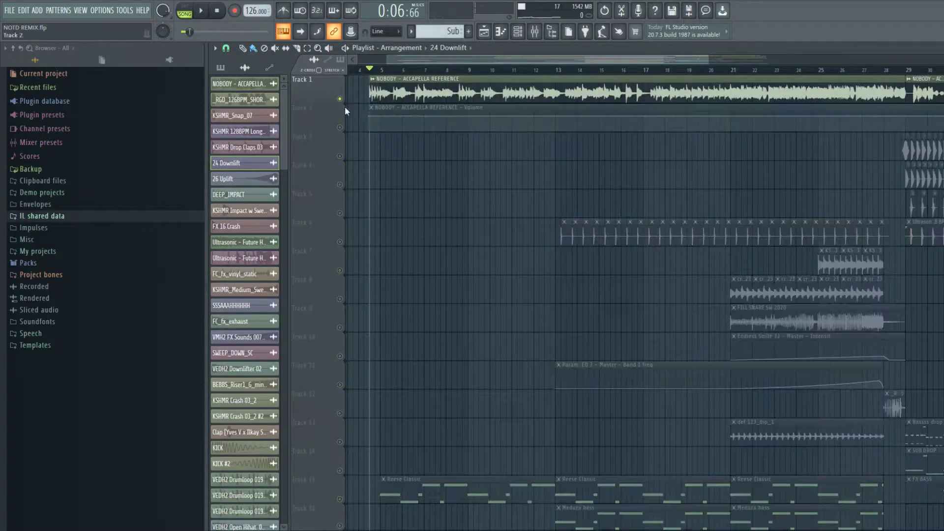
scroll(363, 140, "up", 4)
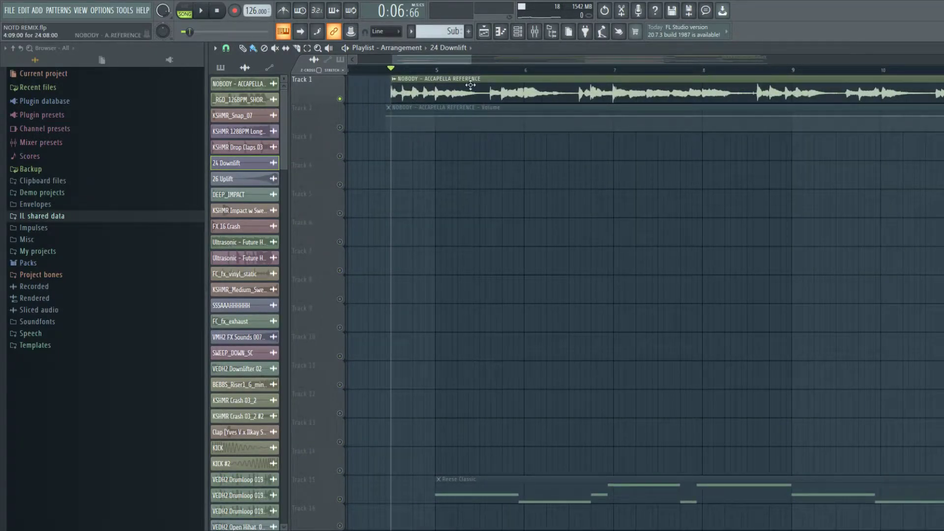
- Play back the soloed acapella from its start, just before bar 5
left_click(540, 36)
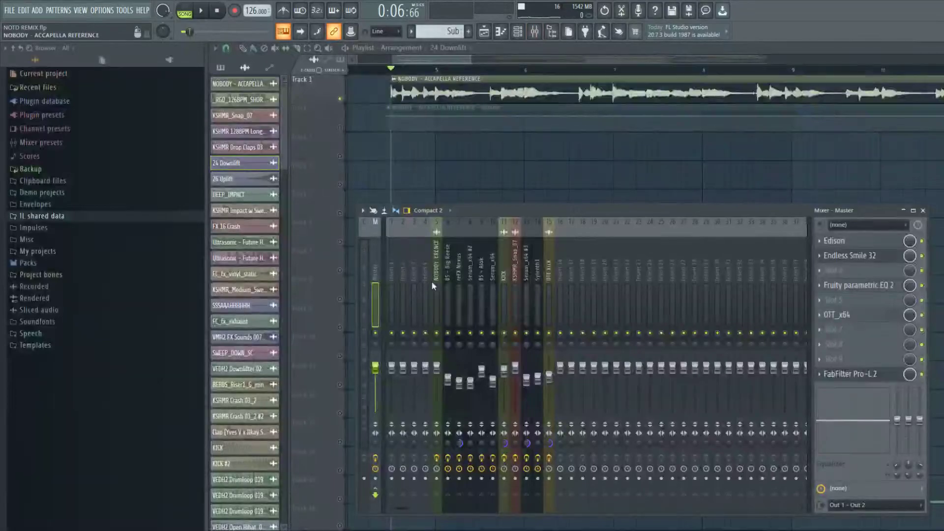
left_click(527, 54)
scroll(505, 118, "down", 6)
scroll(522, 196, "down", 1)
scroll(394, 129, "up", 4)
scroll(393, 128, "up", 4)
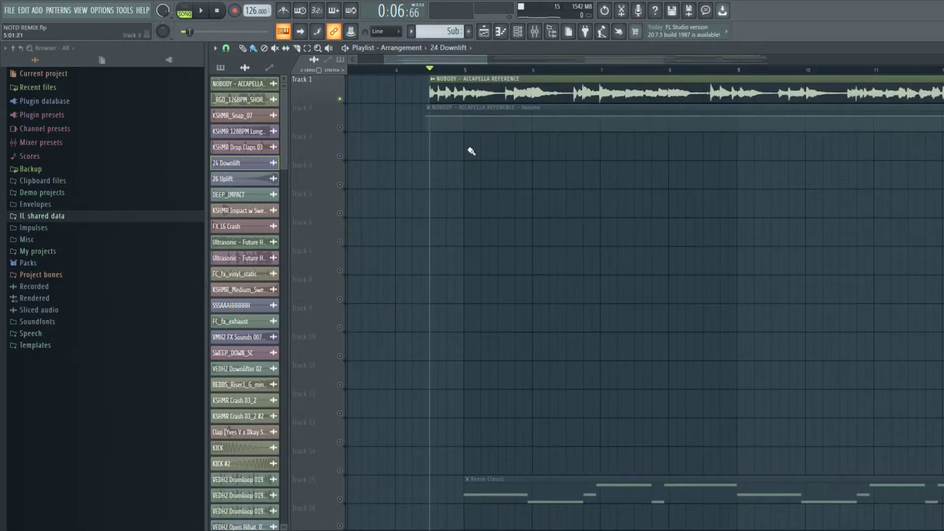
key("space")
scroll(512, 141, "down", 2)
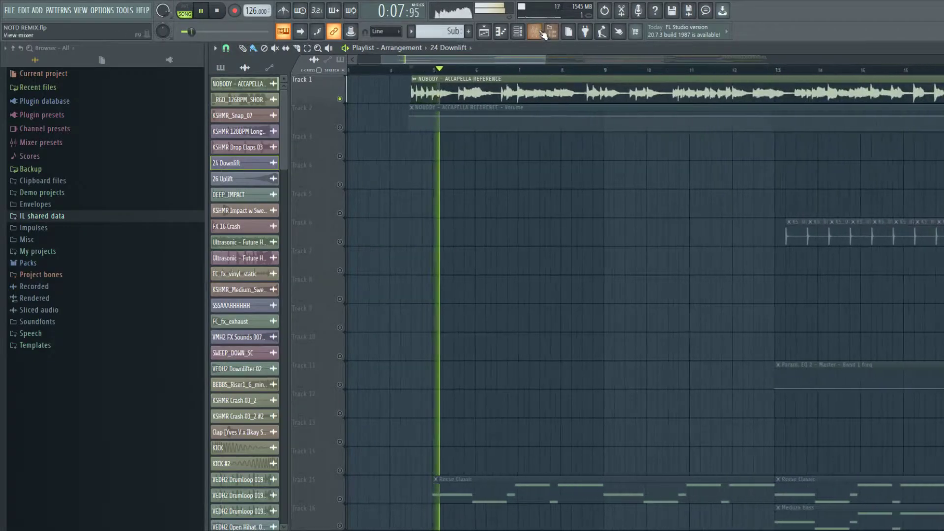
- Stop playback and examine the FabFilter Pro-Q 2 curve on the acapella's mixer channel
left_click(536, 32)
key("space")
left_click(861, 241)
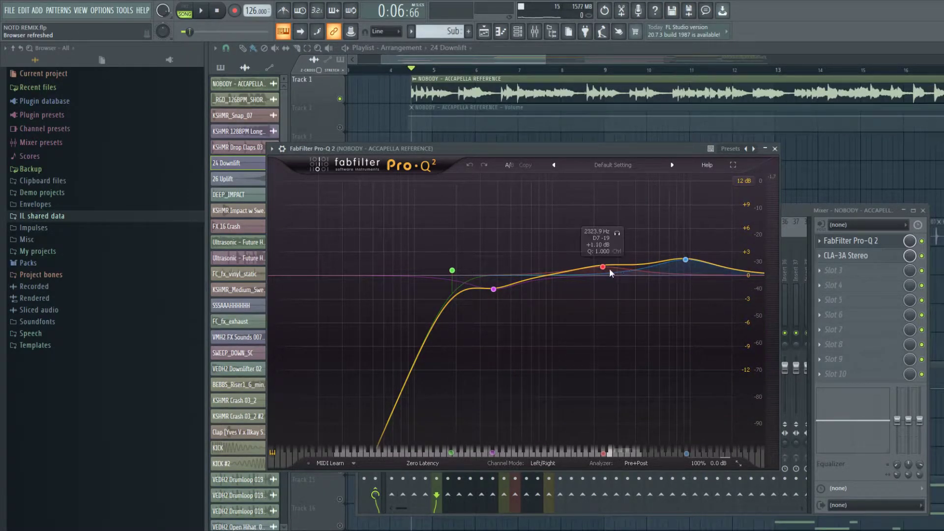
left_click(775, 148)
- Examine the CLA-3A Stereo compressor on the acapella channel, toggling it during playback to compare the vocal's sound
left_click(851, 256)
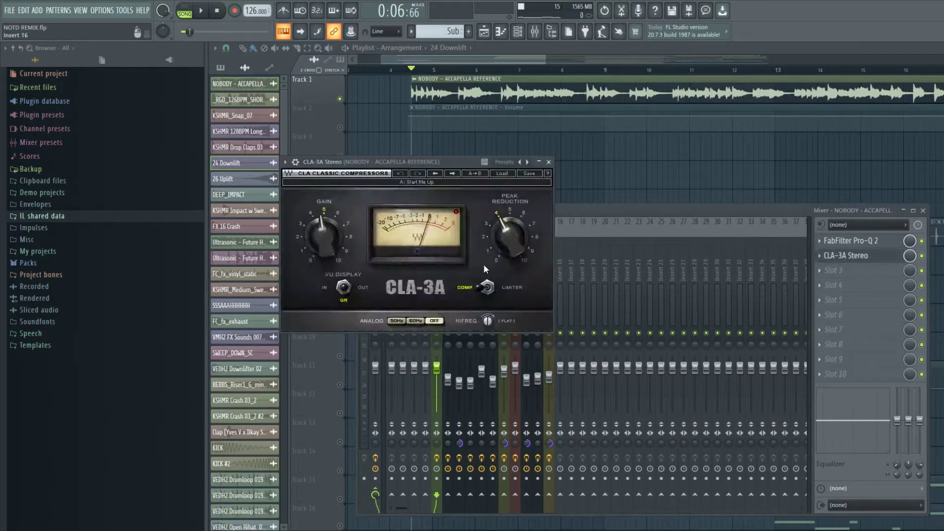
mouse_move(323, 231)
key("space")
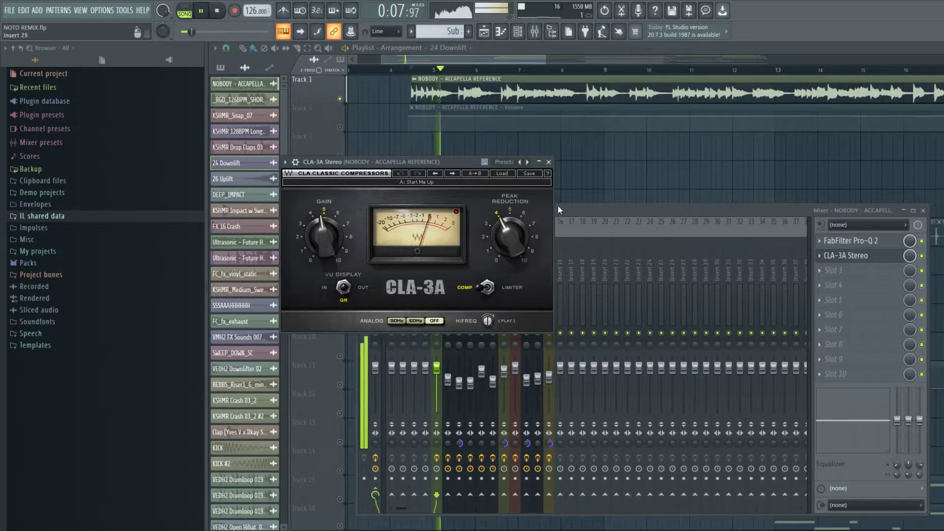
left_click(920, 262)
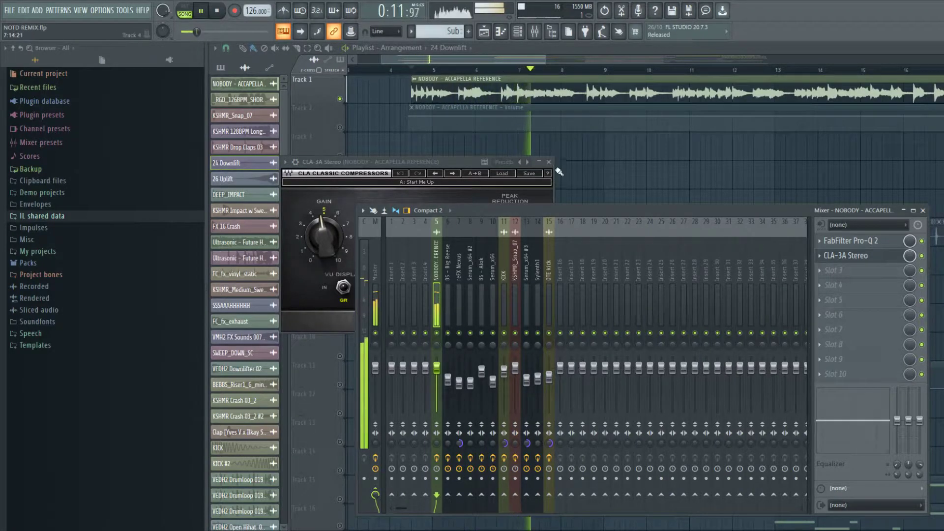
left_click(549, 162)
key("F9")
key("space")
- Solo the Reese Classic pattern on Track 15 of the playlist
scroll(438, 247, "down", 4)
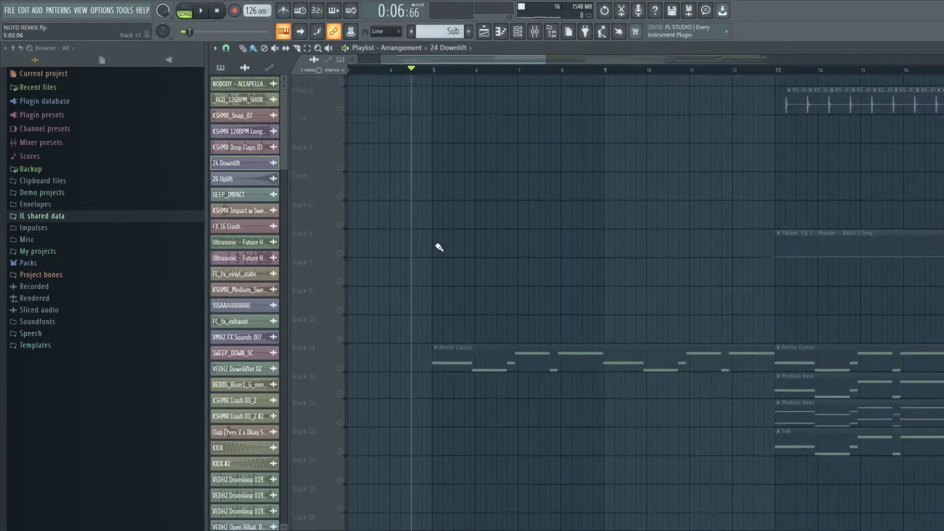
scroll(457, 276, "down", 3)
scroll(468, 289, "up", 3)
scroll(412, 334, "down", 3)
scroll(349, 333, "up", 5)
left_click(340, 356)
scroll(418, 290, "down", 5)
scroll(421, 280, "down", 1)
scroll(426, 268, "up", 5)
scroll(428, 263, "down", 4)
scroll(431, 269, "up", 4)
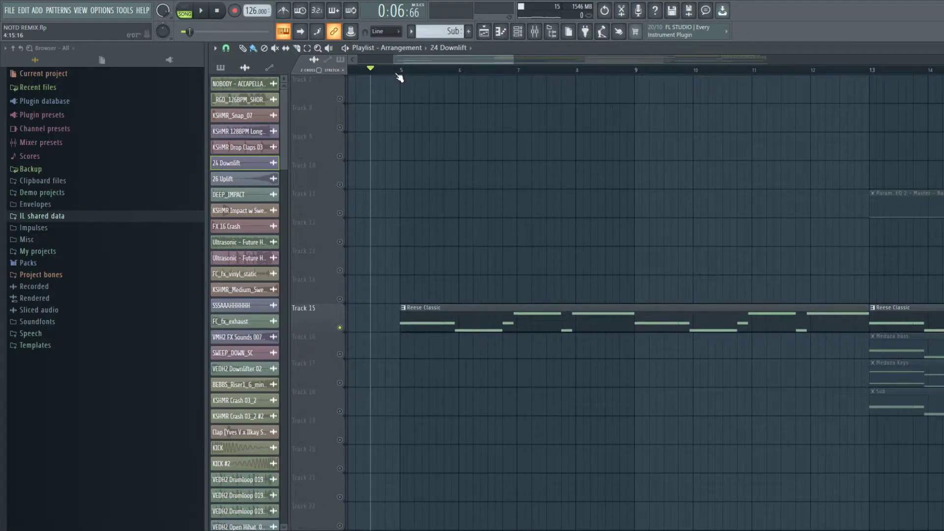
- Play back the soloed Reese Classic bass
key("space")
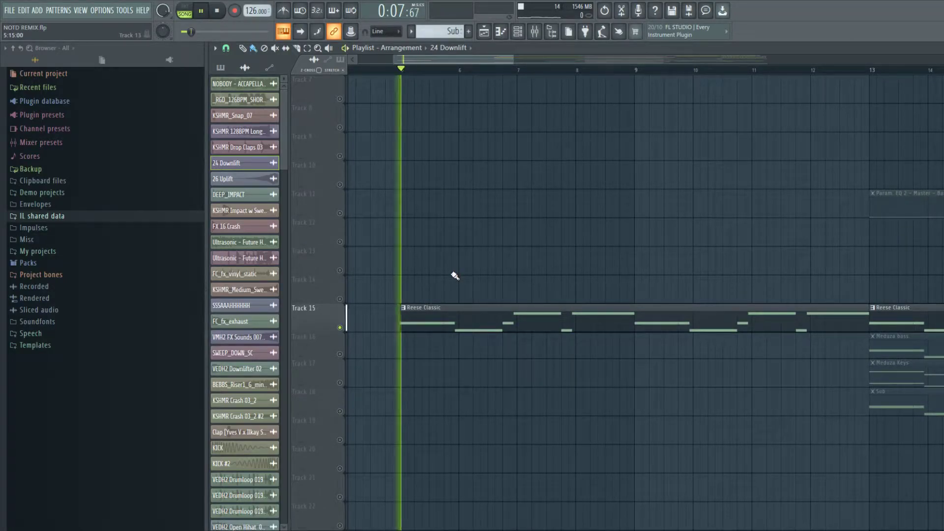
scroll(433, 288, "down", 5)
scroll(532, 197, "up", 4)
- Open FabFilter Pro-Q 2 on the Big Reese mixer channel and stop playback
left_click(536, 32)
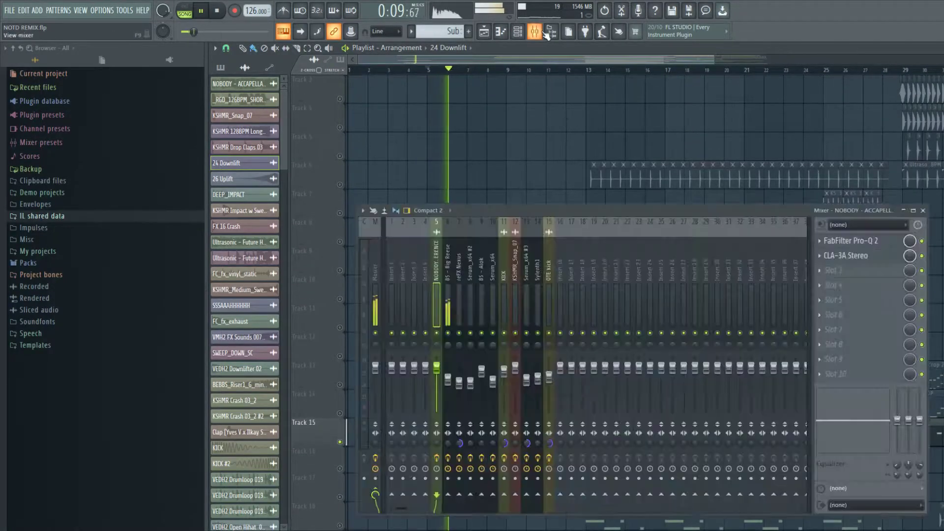
scroll(507, 128, "down", 3)
left_click(449, 257)
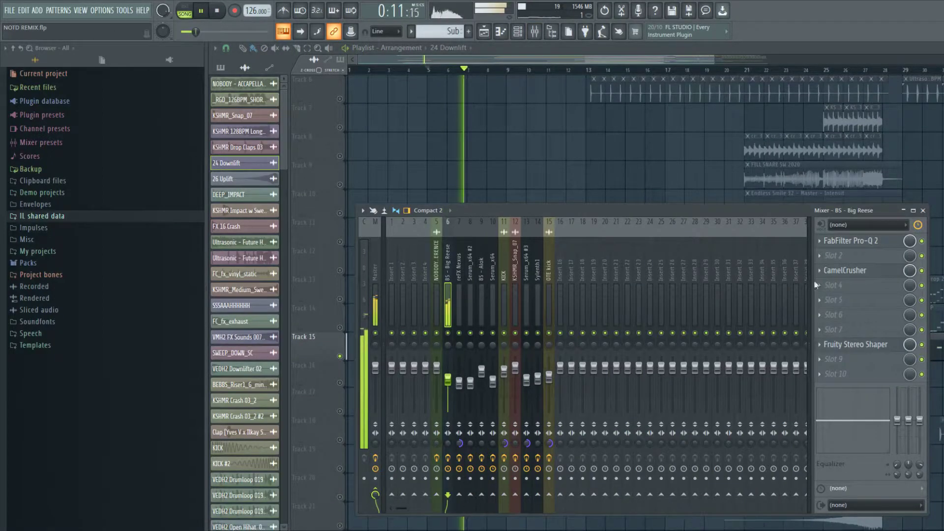
left_click(849, 241)
key("space")
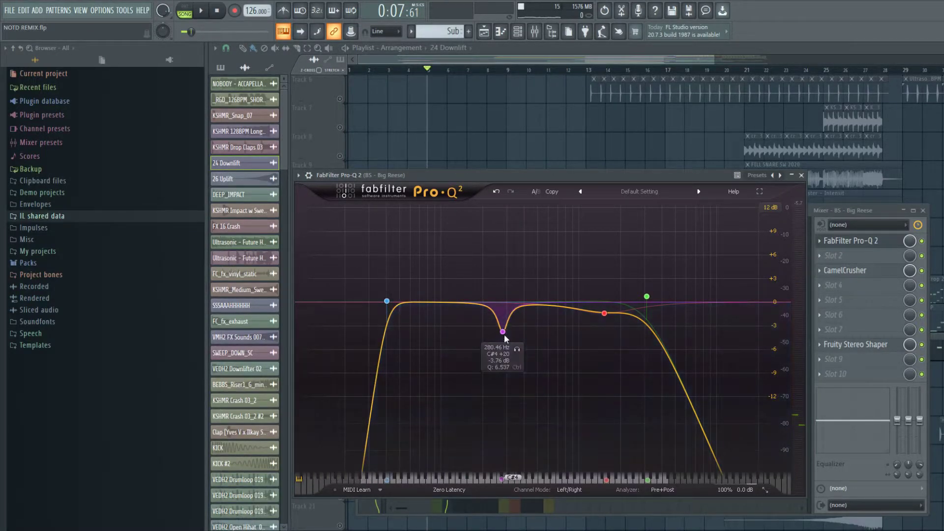
- Audition the narrow 280 Hz cut of the Big Reese EQ by soloing its band during playback
key("space")
left_click(517, 349)
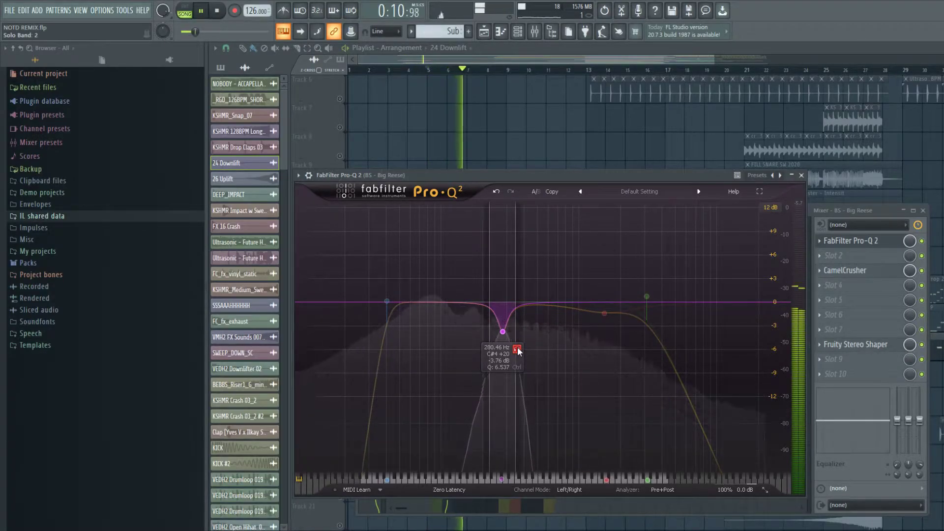
left_click(517, 349)
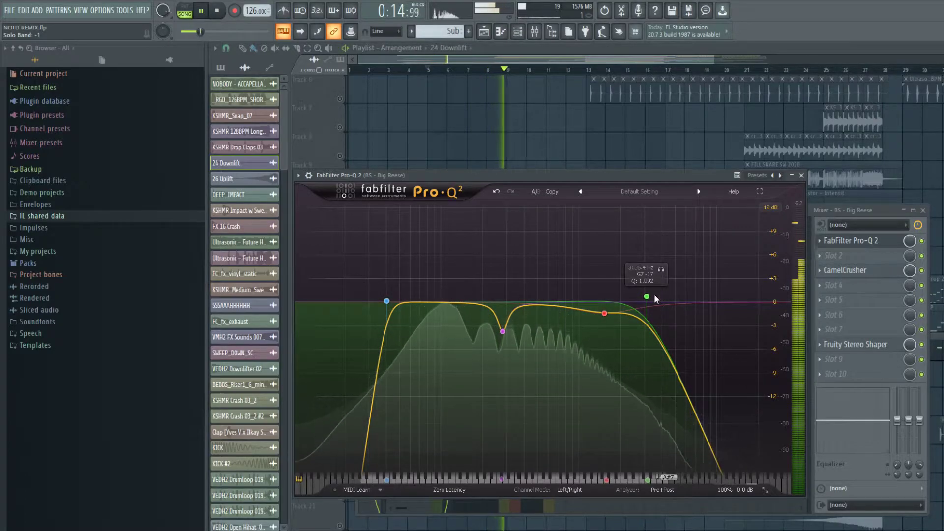
left_click(802, 175)
key("space")
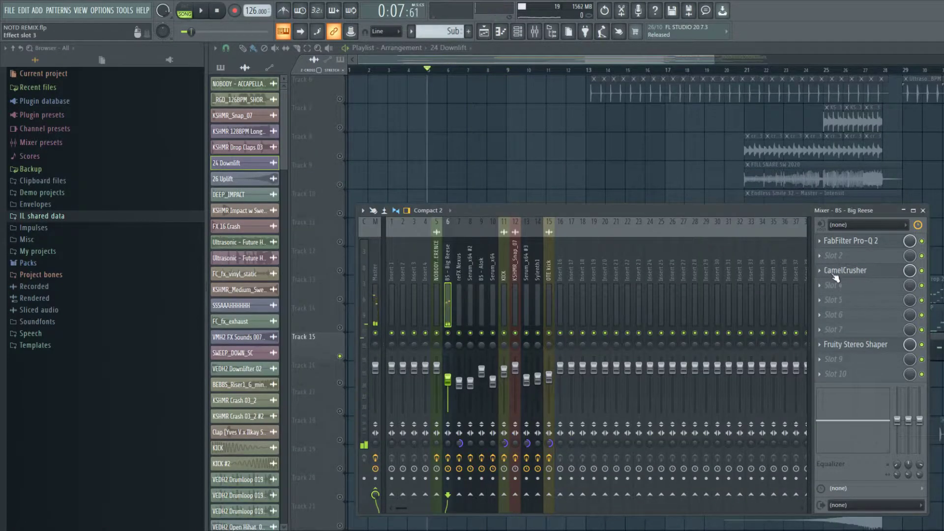
- Open CamelCrusher on the Big Reese channel and toggle it during playback to compare the bass sound
left_click(846, 271)
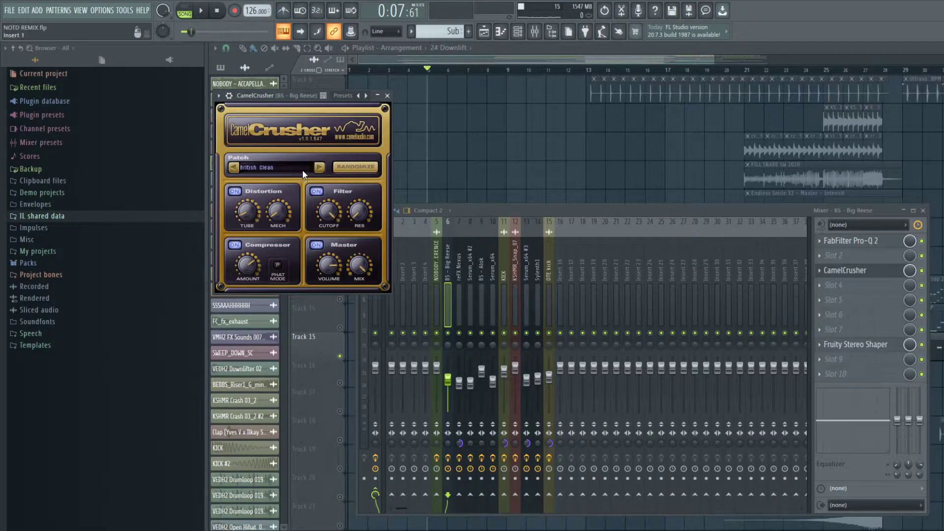
key("space")
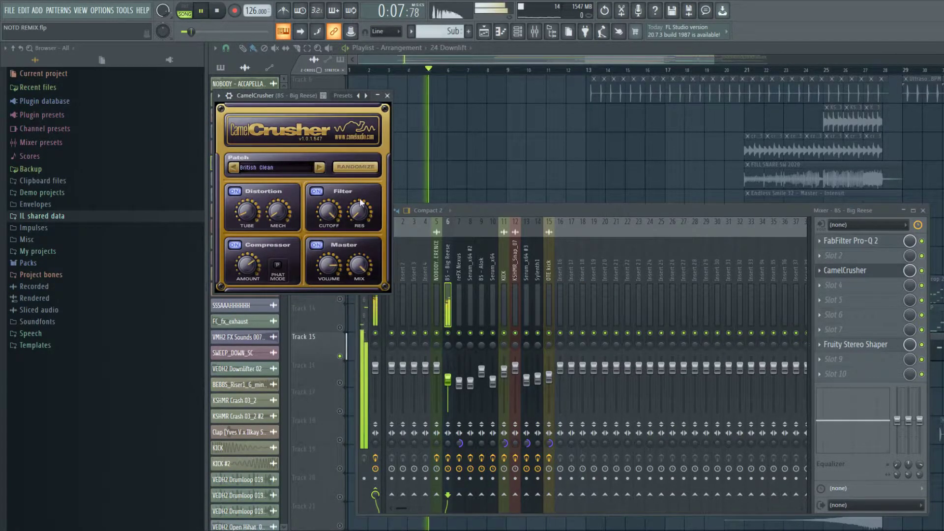
left_click(923, 271)
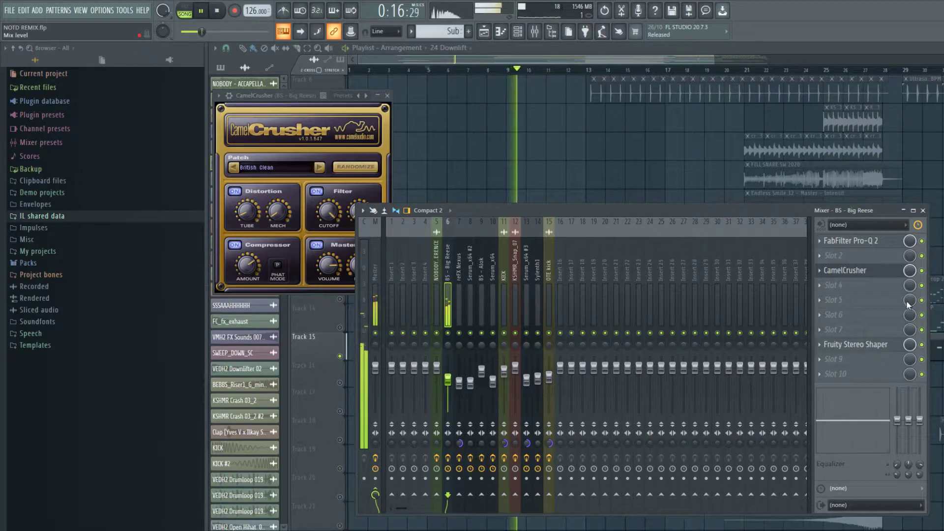
key("space")
- Examine the Fruity Stereo Shaper settings on the Big Reese channel, then close the plugin windows and the mixer
left_click(828, 344)
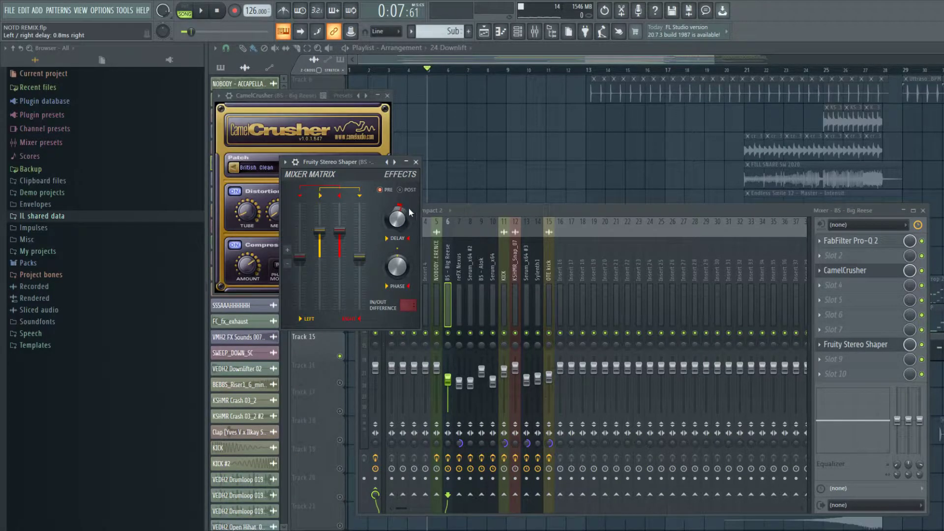
left_click(415, 161)
left_click(387, 96)
left_click(521, 54)
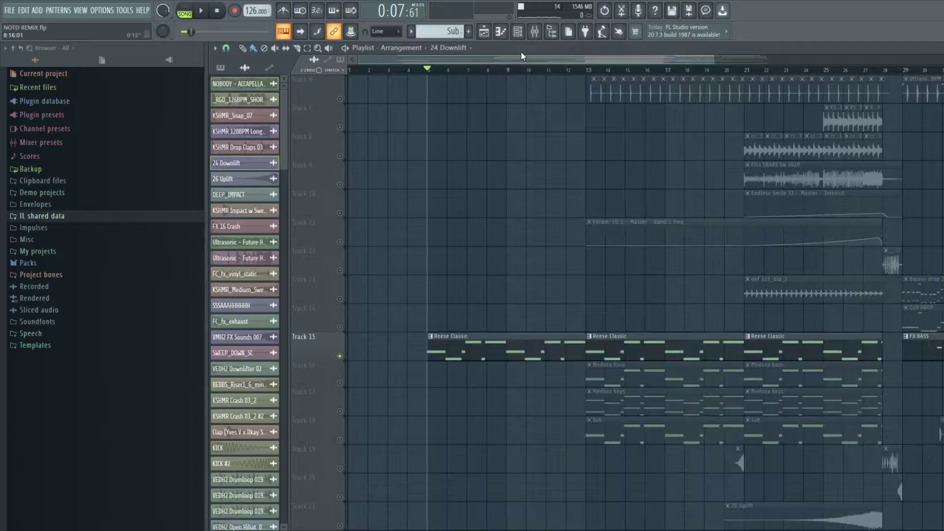
- Solo DEEP_IMPACT on Track 24 together with KSHMR Impact w Sweep 01 on Track 25
scroll(475, 206, "up", 3)
scroll(494, 190, "down", 6)
scroll(551, 224, "up", 2)
scroll(550, 223, "down", 2)
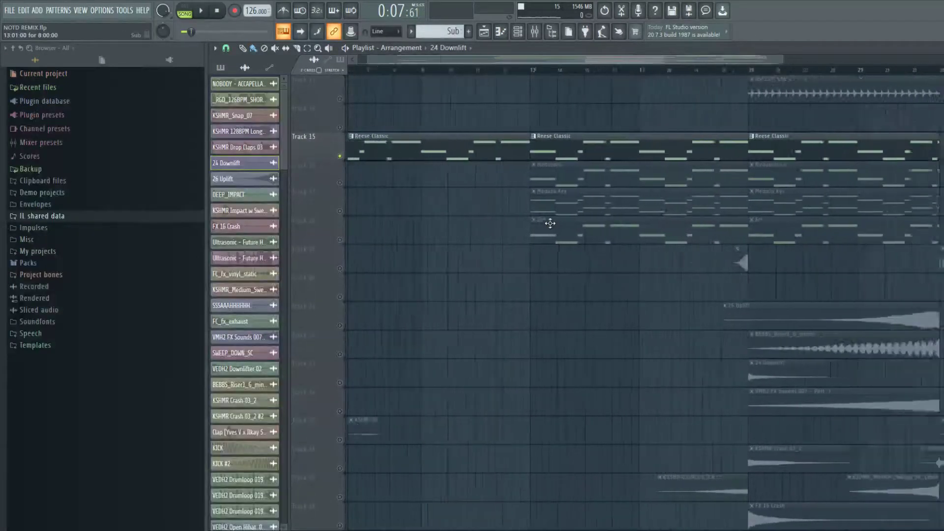
scroll(443, 308, "down", 5)
scroll(346, 319, "up", 4)
right_click(339, 297)
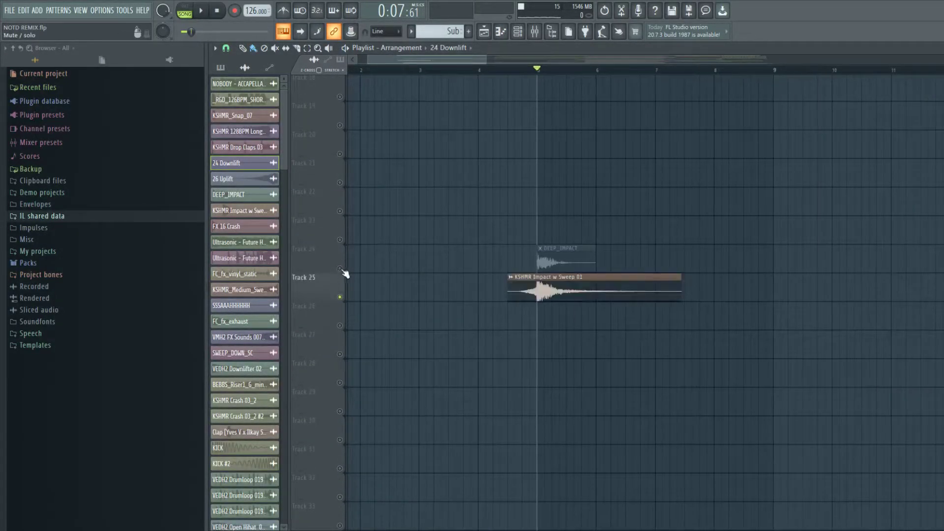
scroll(508, 149, "up", 4)
scroll(439, 202, "down", 3)
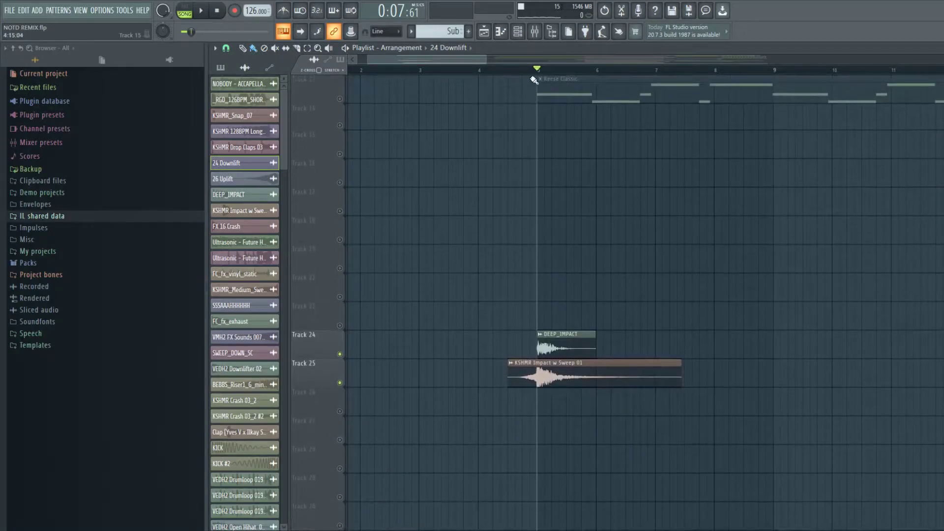
- Play back the two soloed impact effects around bar 5
key("space")
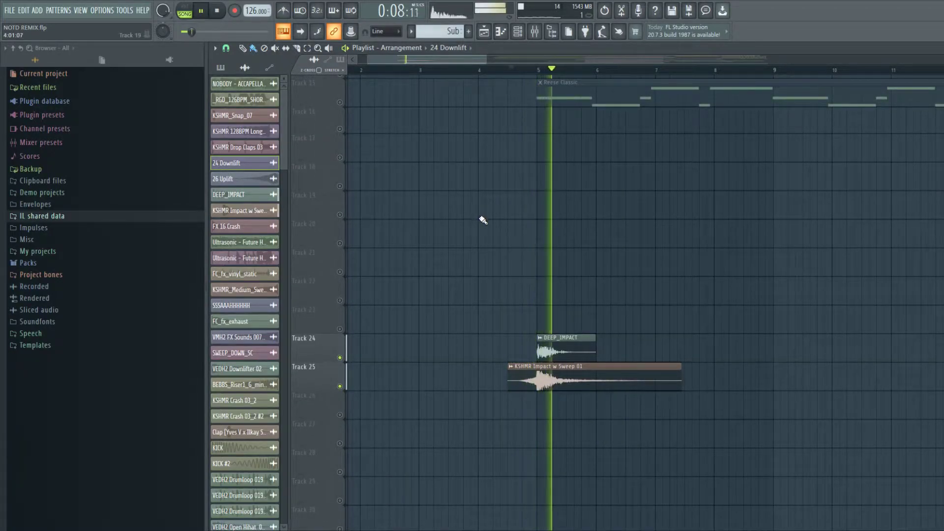
scroll(484, 226, "down", 4, "ctrl")
key("space")
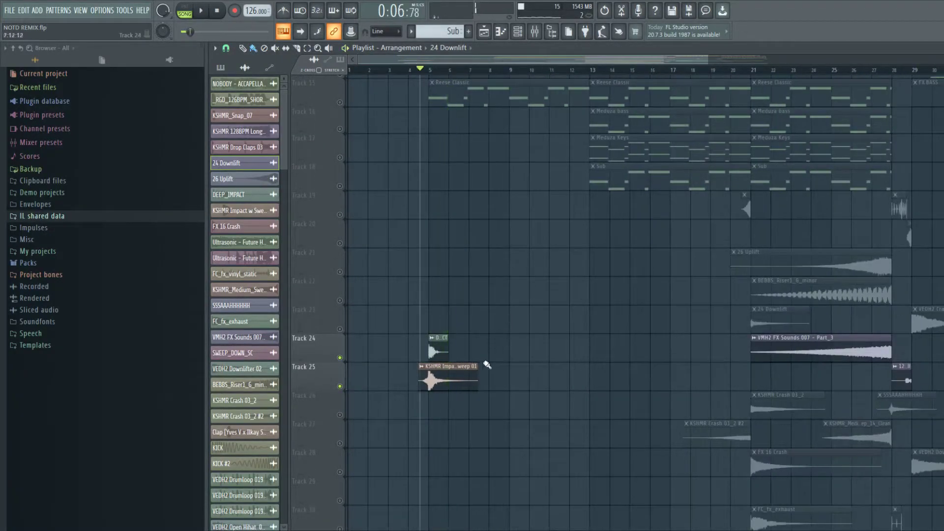
- Solo the FC_fx_vinyl_static clips on Track 35 and play them back
scroll(350, 363, "down", 6)
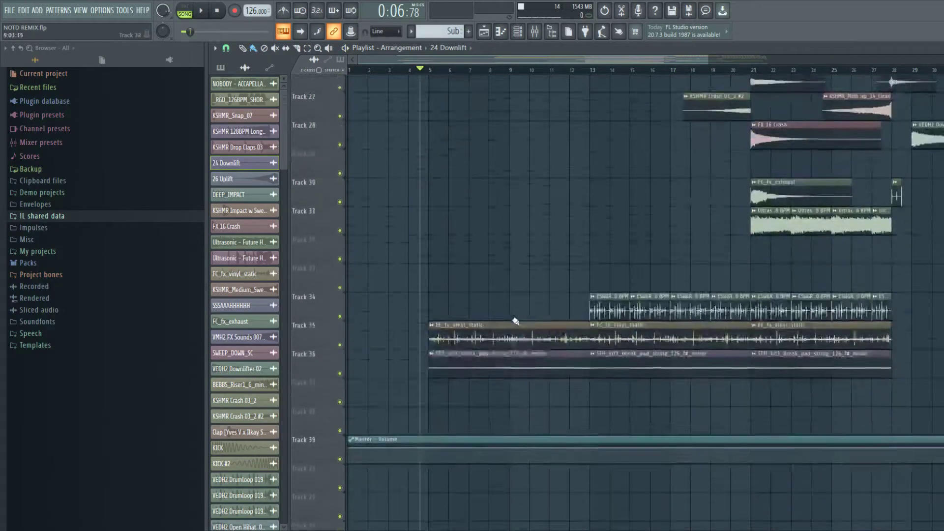
scroll(472, 358, "up", 4, "ctrl")
right_click(340, 329)
left_click(340, 358)
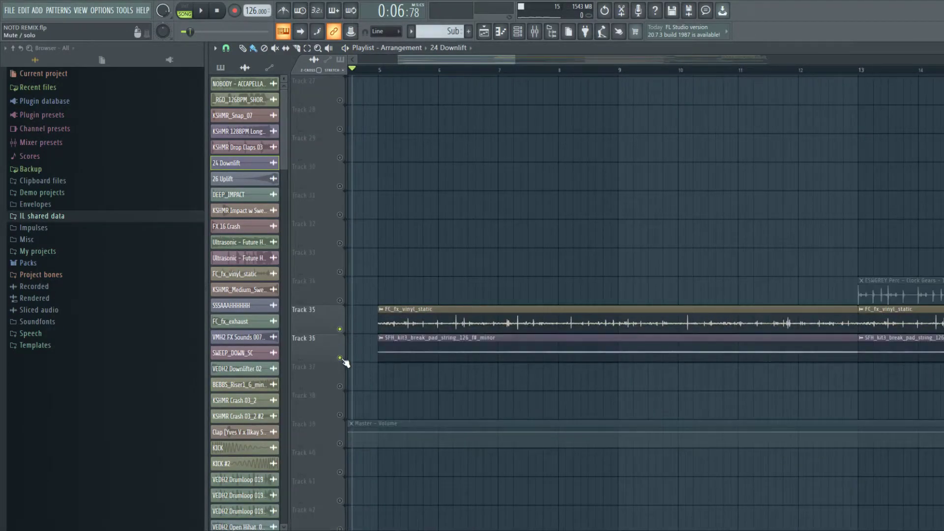
left_click(340, 329, "ctrl")
key("space")
scroll(834, 319, "down", 3, "ctrl")
scroll(834, 319, "down", 2, "ctrl")
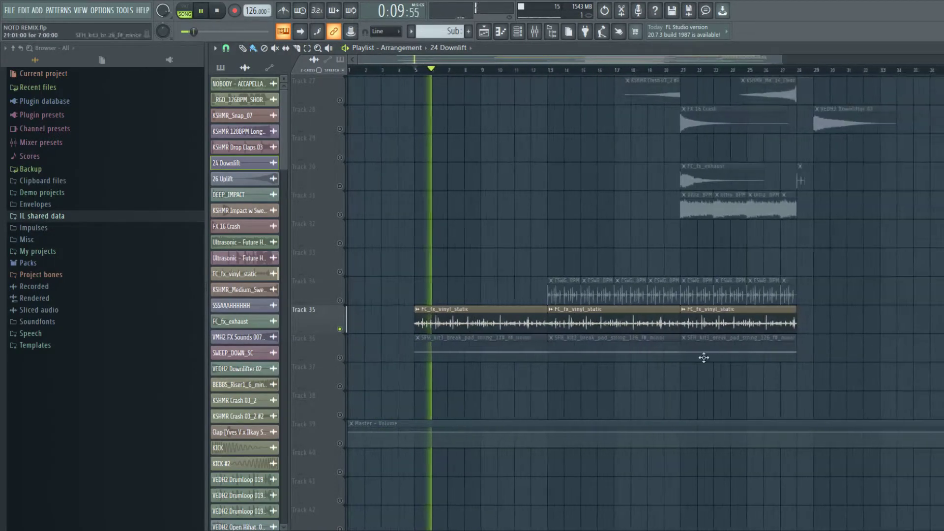
- Stop the vinyl static playback, then solo the SFH_kit3_break_pad_string_126_f#_minor clips on Track 36 and play them back
scroll(536, 348, "up", 2, "ctrl")
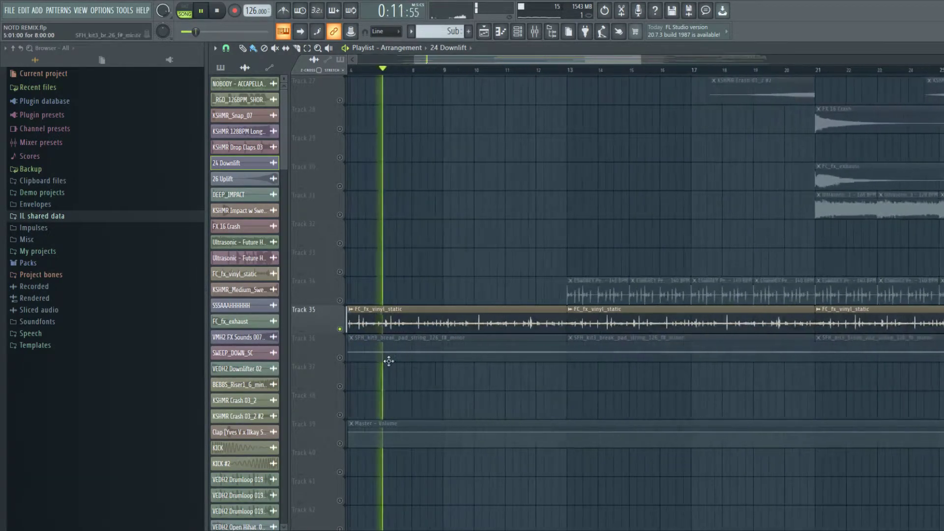
key("space")
left_click(339, 358, "ctrl")
scroll(365, 352, "up", 3, "ctrl")
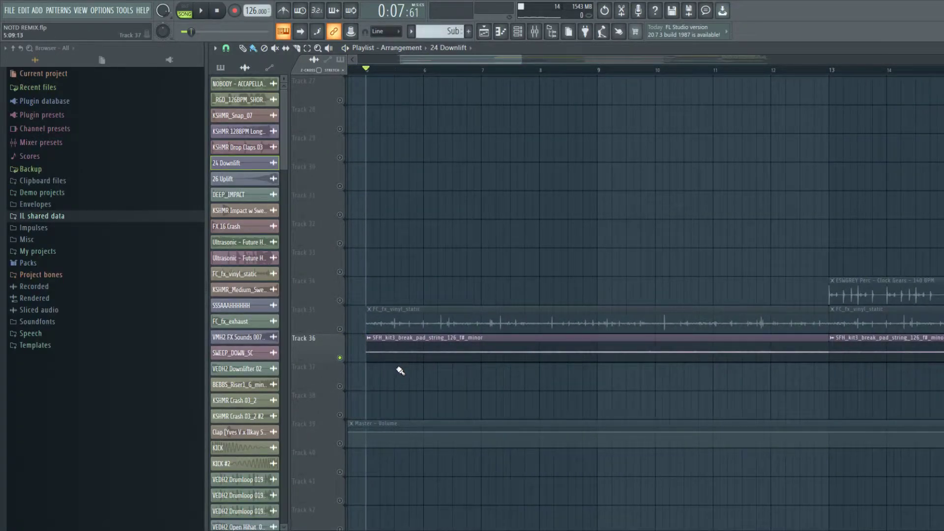
key("space")
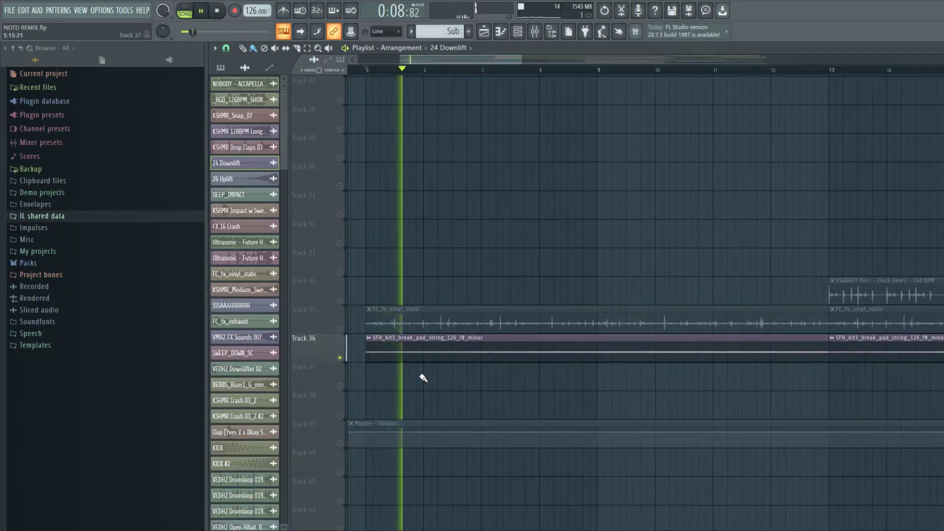
key("space")
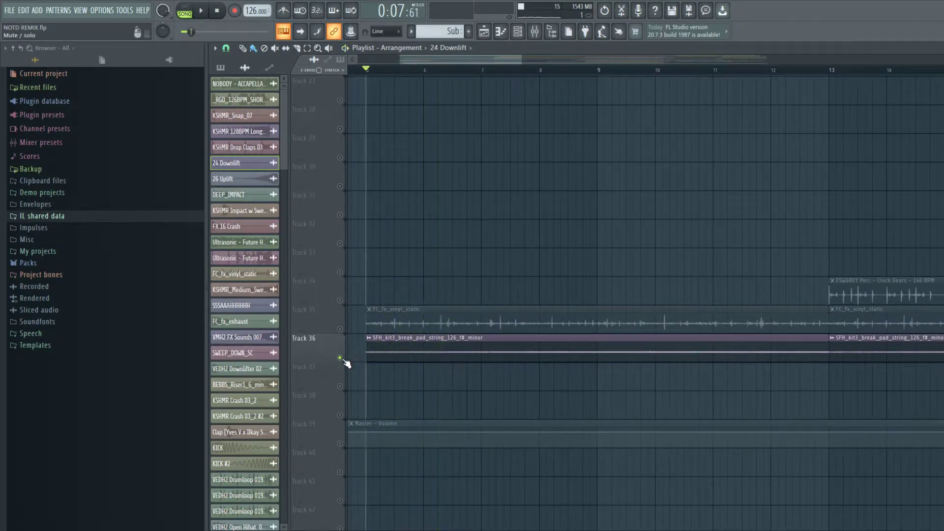
- Unsolo Track 36 to re-enable all tracks, then mute the NOBODY - ACCAPELLA REFERENCE vocal on Track 1
left_click(340, 358, "ctrl")
scroll(462, 240, "down", 3, "ctrl")
scroll(463, 240, "up", 10)
scroll(642, 126, "up", 3, "ctrl")
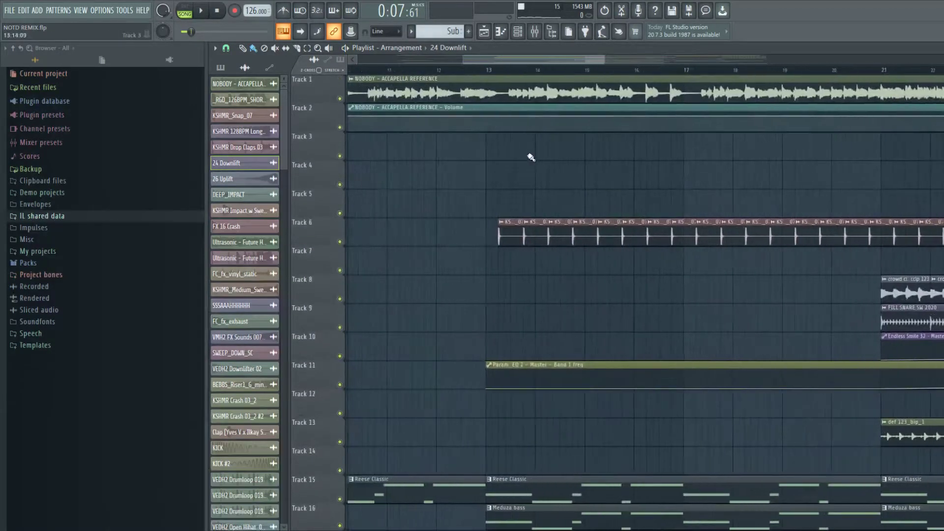
left_click(340, 99)
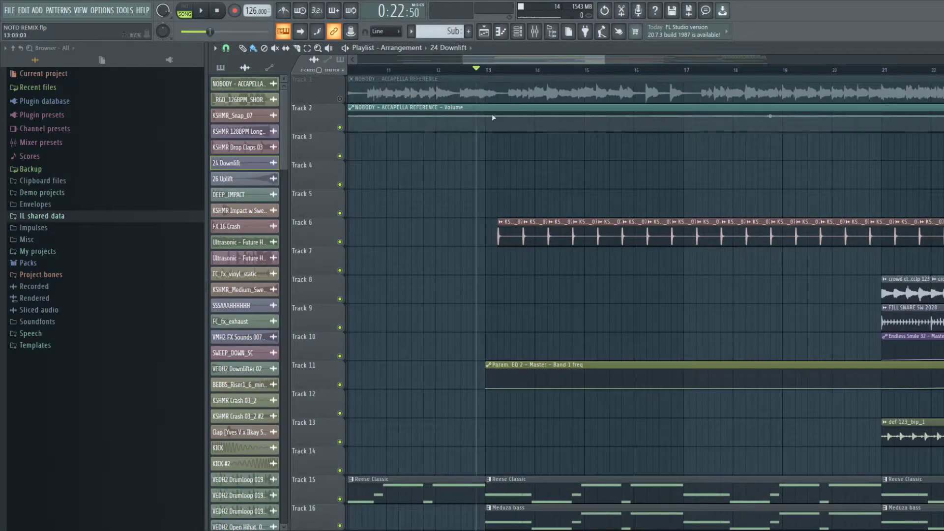
- Play back the arrangement from around bar 13 without the vocal while looking over its tracks, then stop playback
key("space")
scroll(495, 196, "down", 4)
scroll(586, 205, "down", 2, "ctrl")
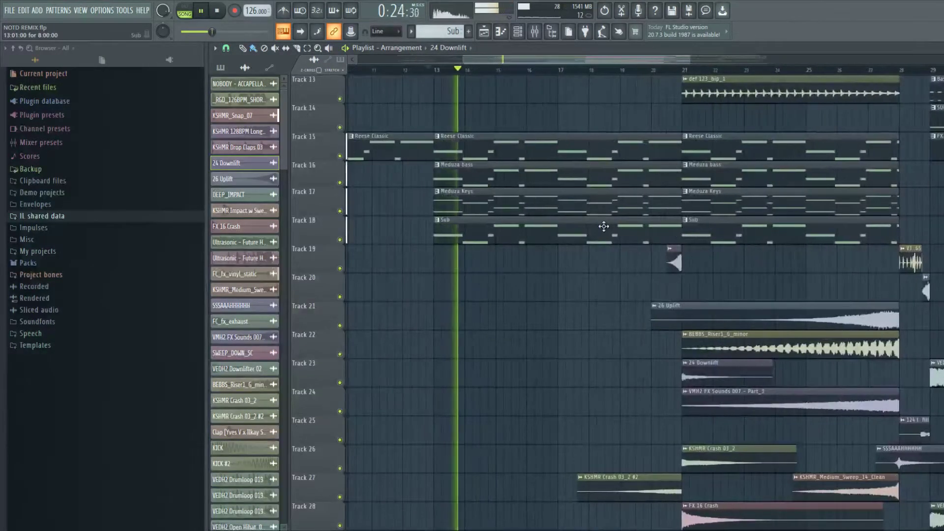
scroll(604, 231, "up", 2)
scroll(606, 244, "down", 4)
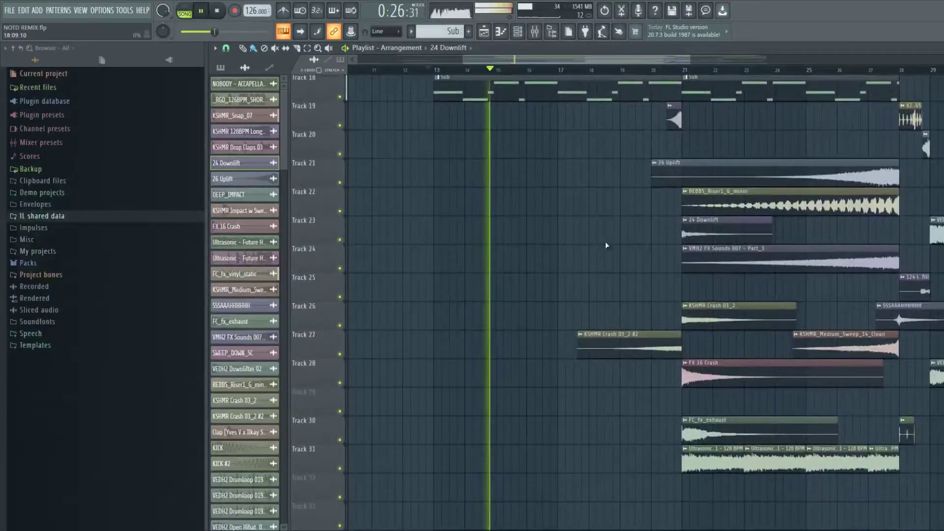
scroll(607, 244, "down", 5)
scroll(461, 309, "up", 4)
scroll(472, 293, "up", 11)
key("space")
- Solo the ESWGREY Perc - Clock Gears clips on Track 34 and play them back from around bar 13
scroll(468, 295, "down", 14)
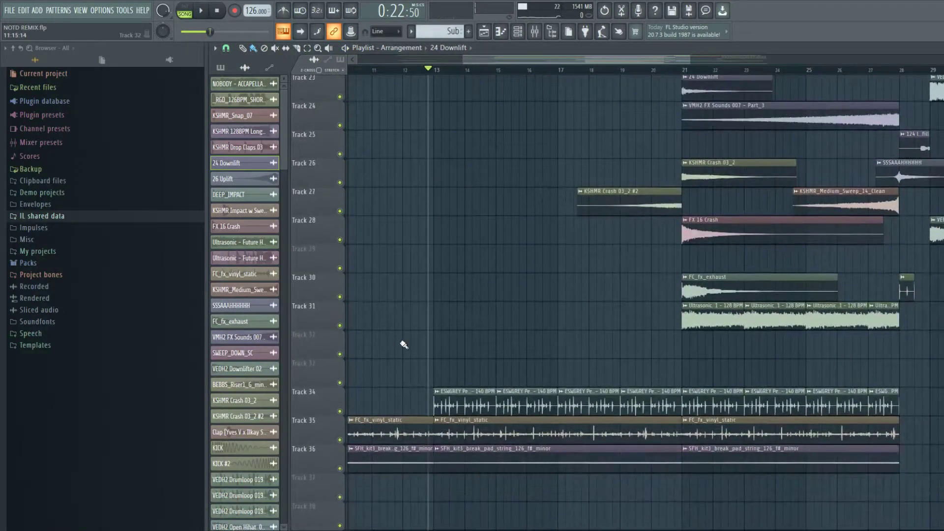
scroll(403, 344, "up", 3)
right_click(340, 411)
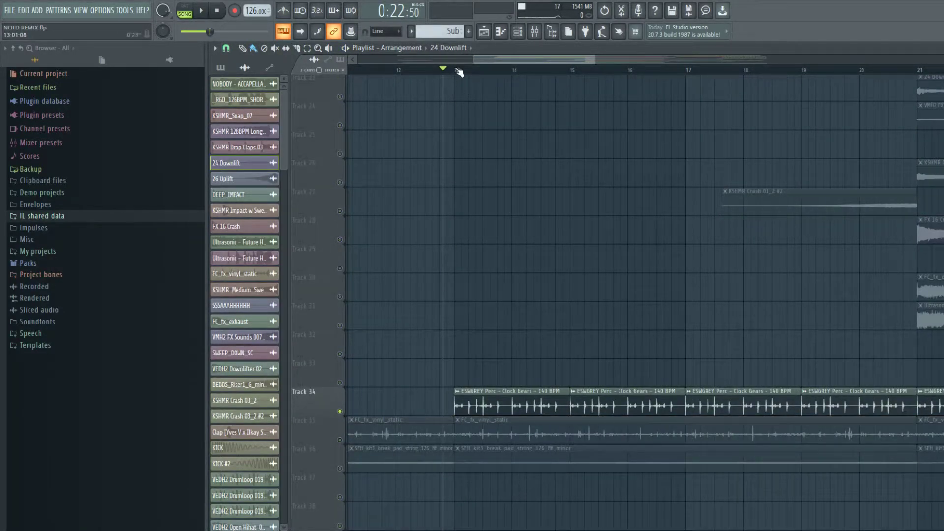
key("space")
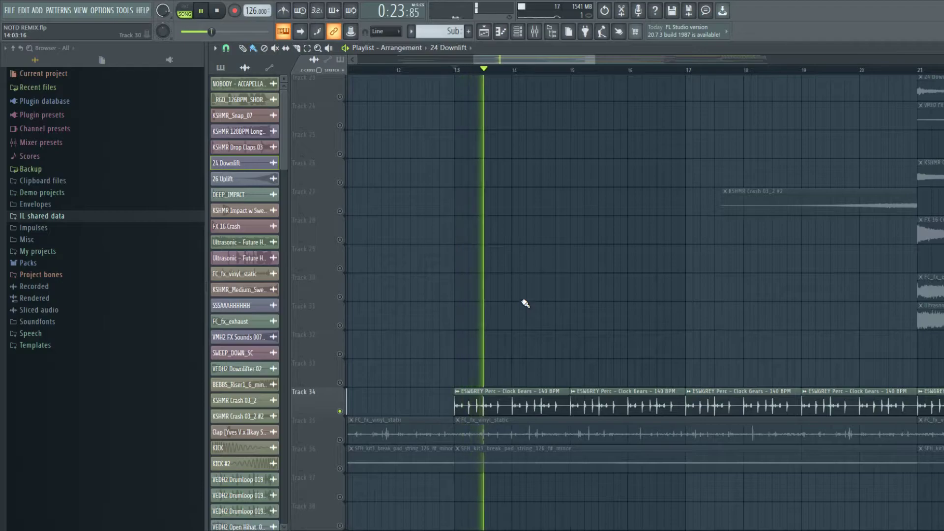
scroll(523, 301, "up", 20)
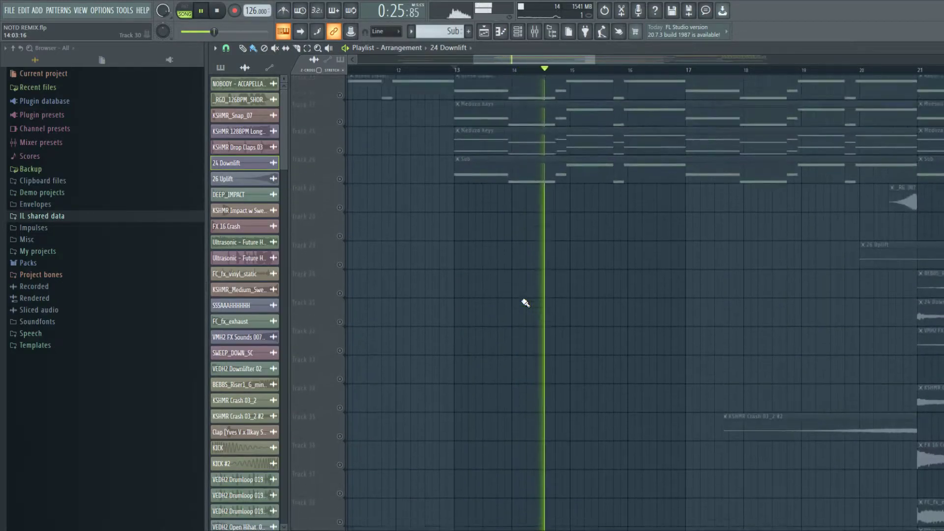
key("space")
- Solo the KSHMR snap clips on Track 6 and play them back from bar 13
scroll(515, 262, "up", 3)
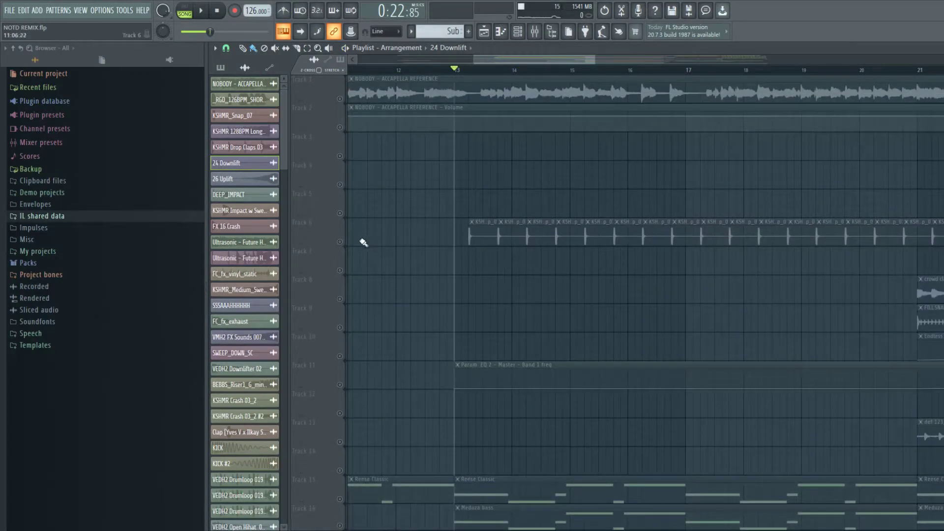
left_click(344, 244)
key("space")
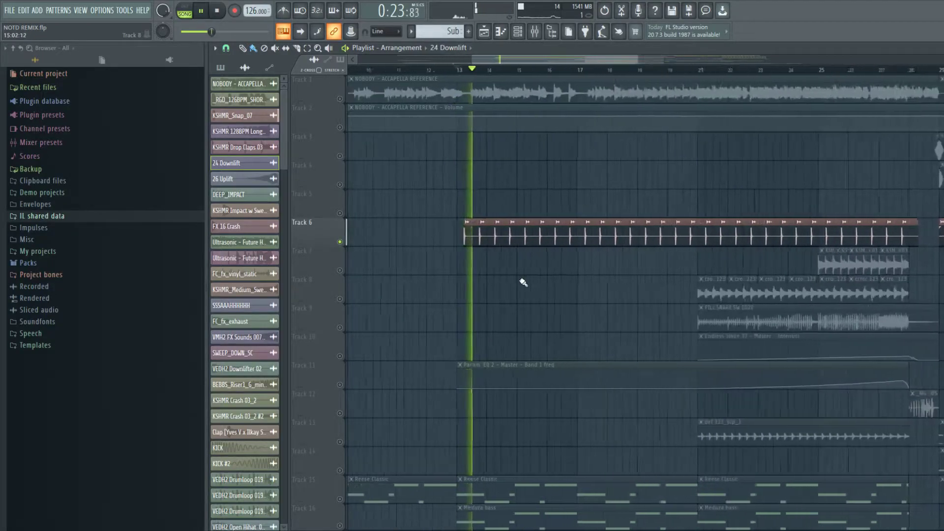
scroll(449, 244, "up", 4)
scroll(472, 275, "down", 4)
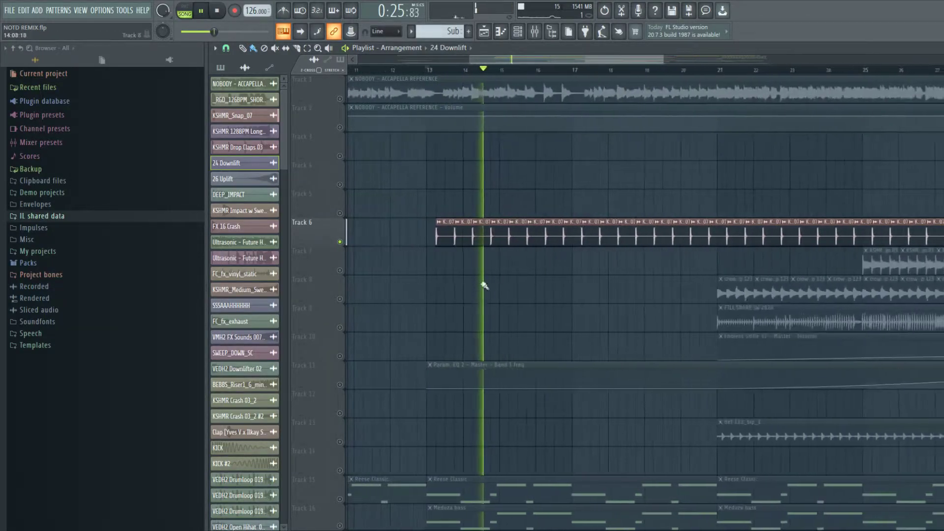
- Examine the Fruity parametric EQ 2 and Fruity Stereo Enhancer settings on the KSHMR_Snap_07 mixer channel, then close the plugins and mixer
key("F9")
left_click(518, 276)
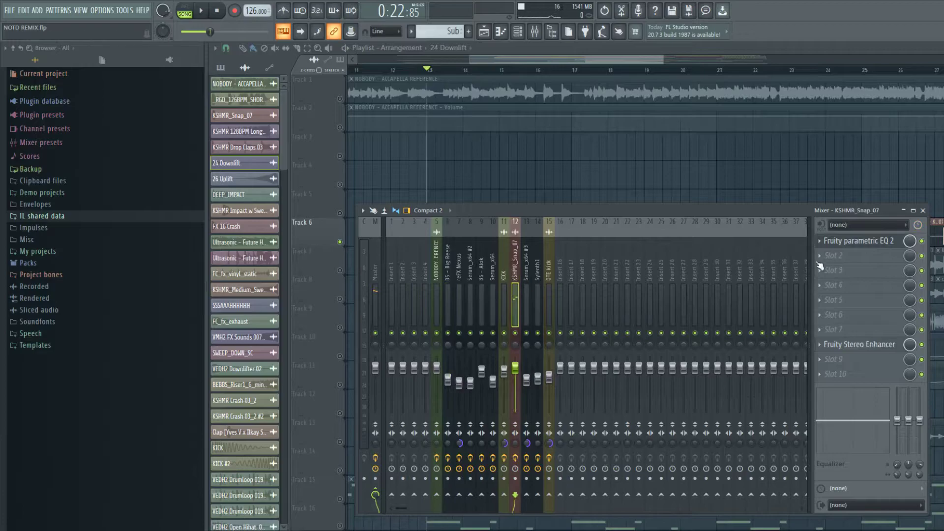
left_click(844, 242)
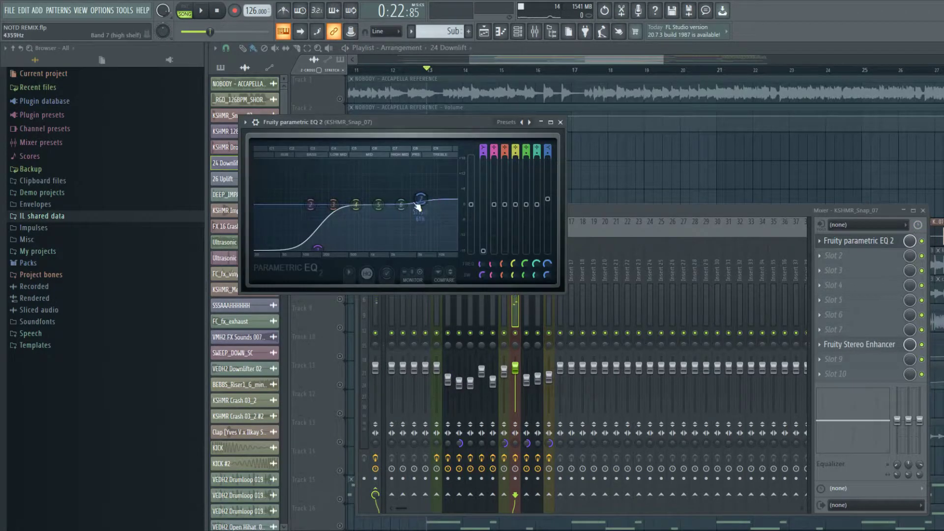
left_click(562, 123)
left_click(852, 345)
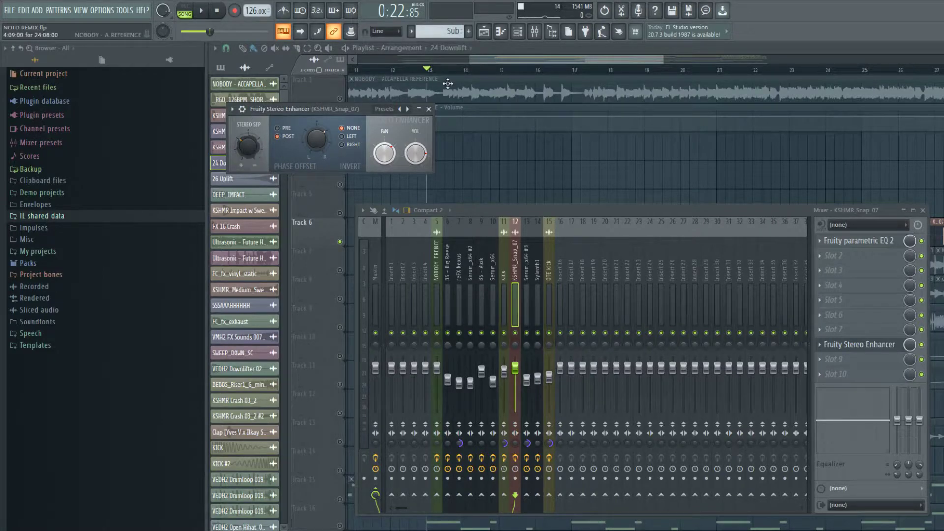
left_click(429, 109)
left_click(534, 31)
- Solo Reese Classic on Track 15, switch the solo to Meduza bass on Track 16, and play it back from bar 13
scroll(434, 281, "down", 7)
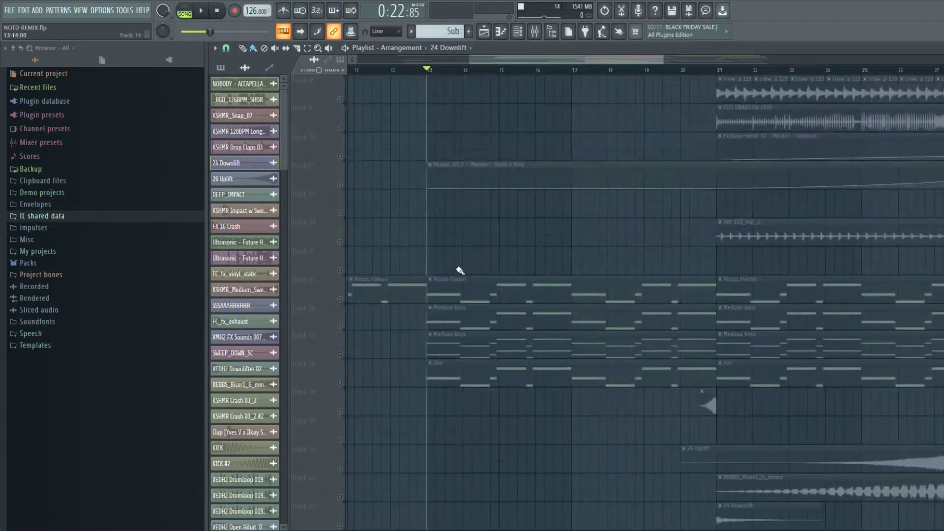
left_click(340, 299)
scroll(451, 301, "up", 3)
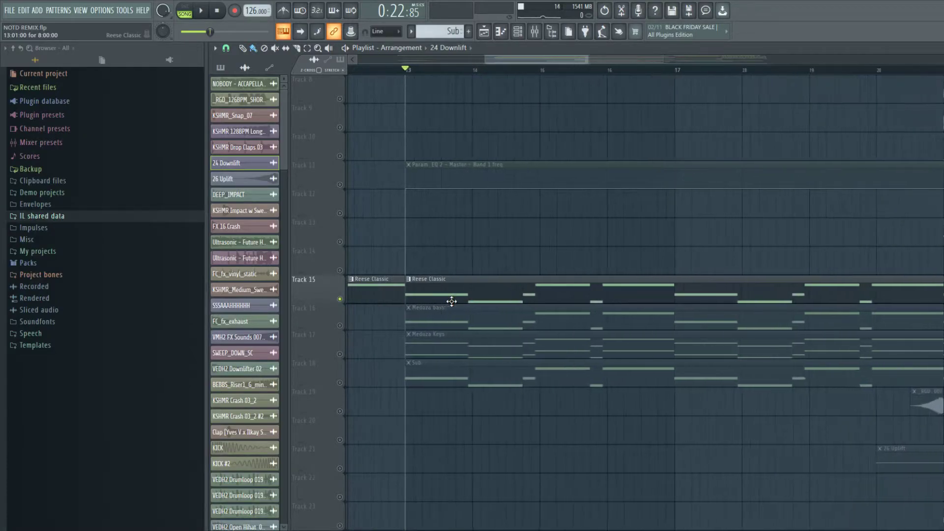
right_click(340, 326)
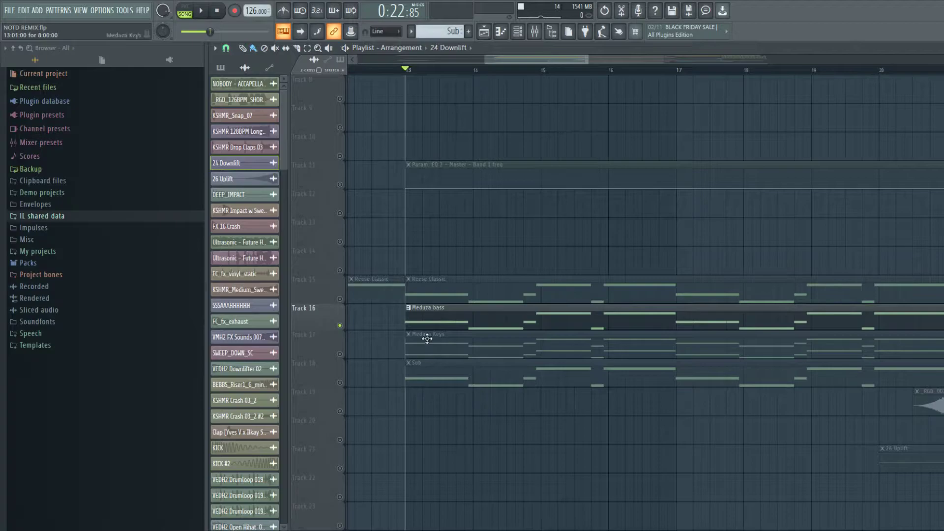
key("space")
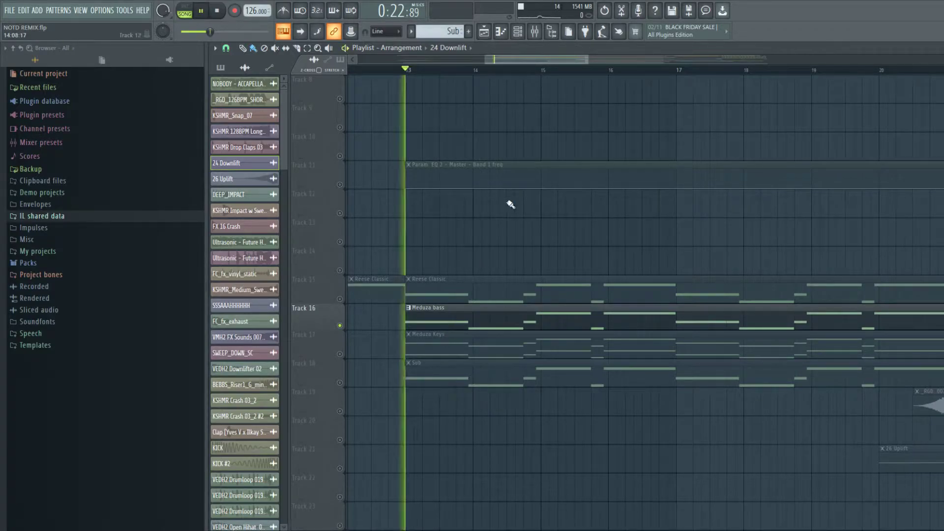
- Examine the FabFilter Pro-Q 2 and Fruity parametric EQ 2 settings on the Serum_x64 #2 mixer channel, closing each plugin
key("F9")
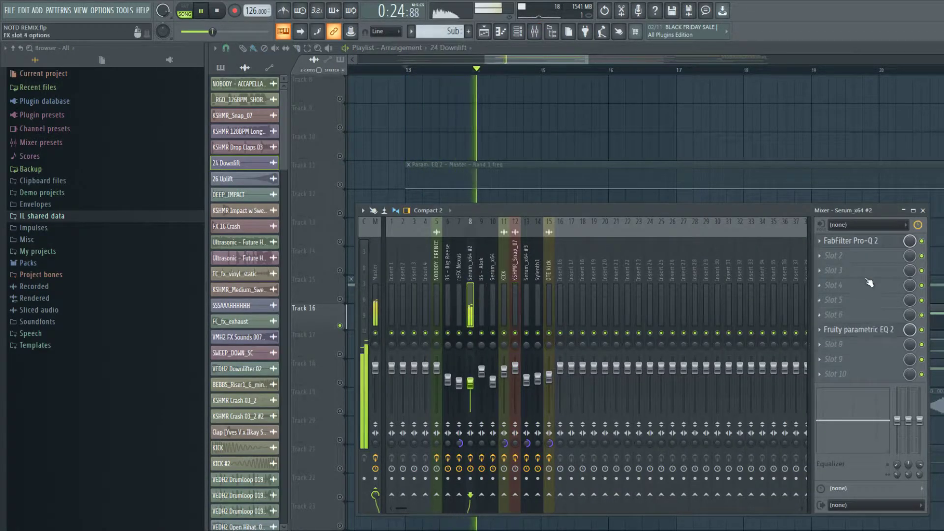
left_click(858, 241)
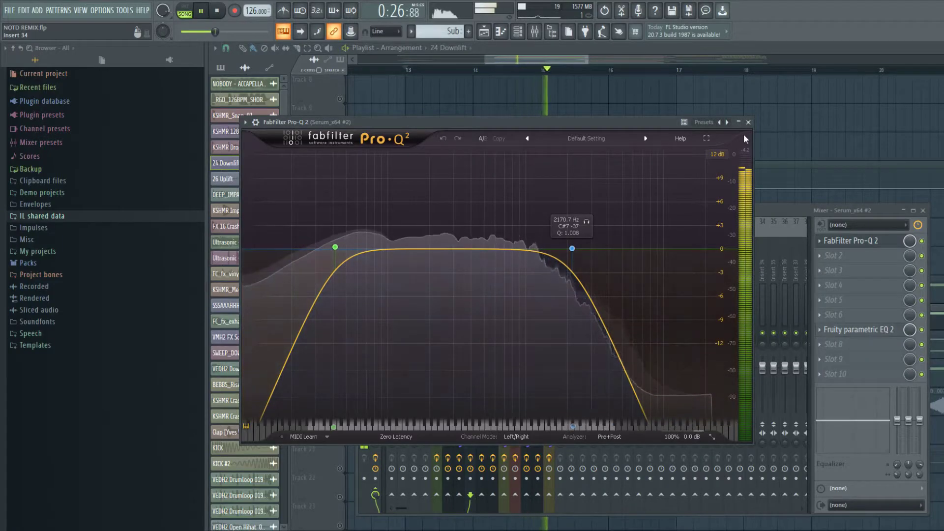
left_click(749, 122)
left_click(880, 329)
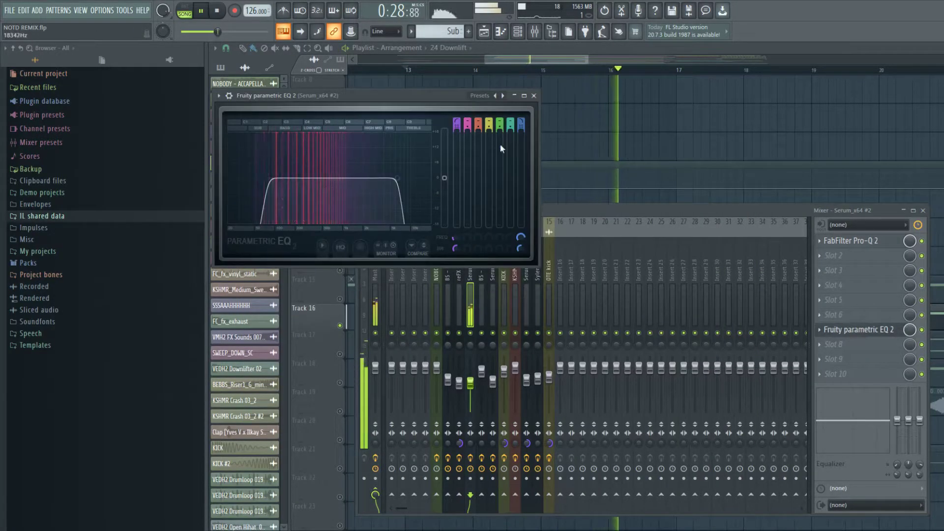
left_click(534, 96)
- Stop playback, select the Meduza bass pattern, and open its Serum_x64 #2 instrument from the channel rack
left_click(517, 32)
key("space")
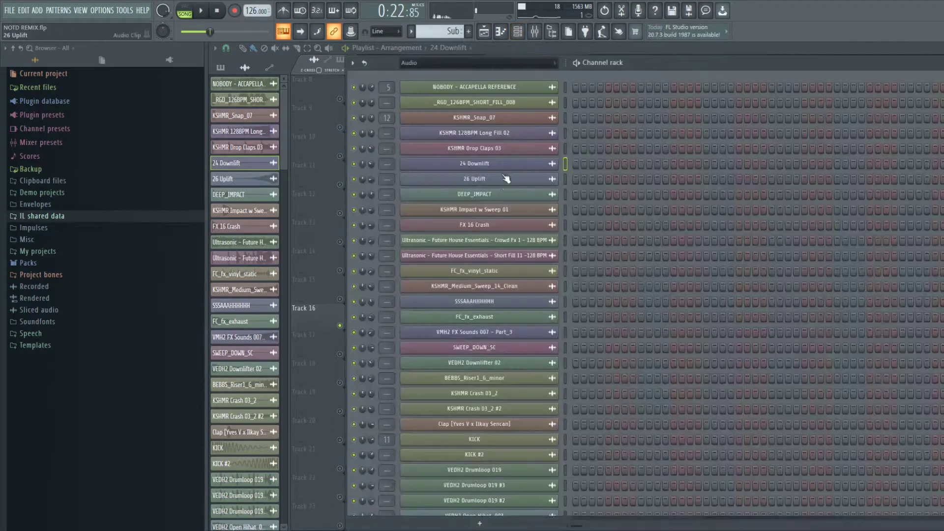
scroll(451, 36, "up", 1)
scroll(451, 36, "down", 3)
scroll(451, 37, "up", 1)
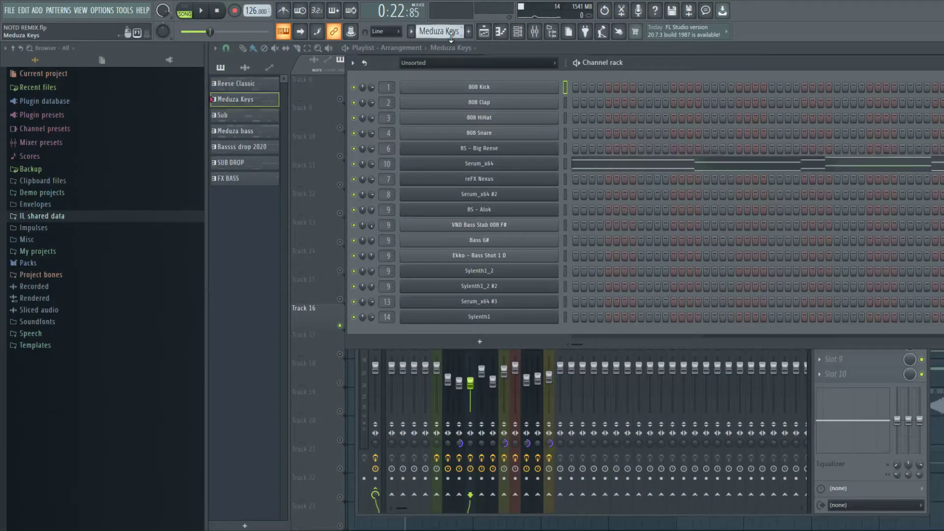
left_click(540, 46)
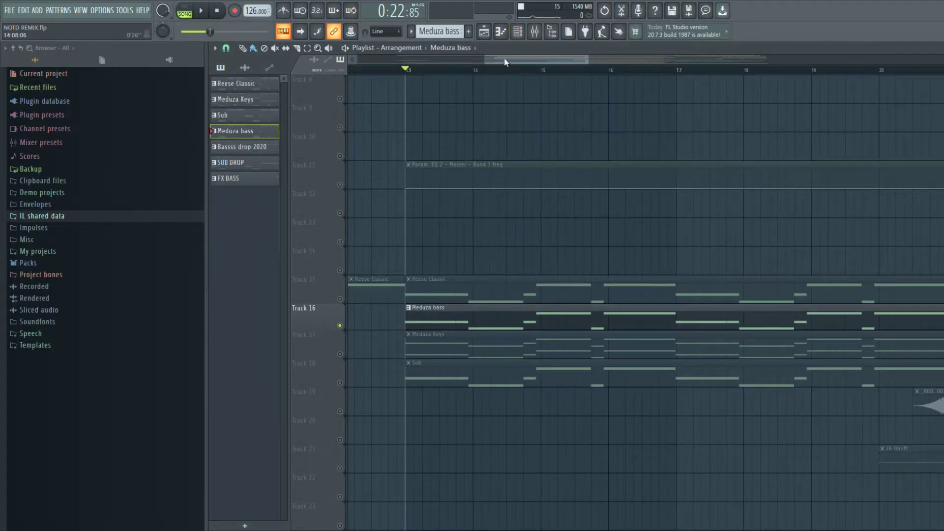
left_click(517, 32)
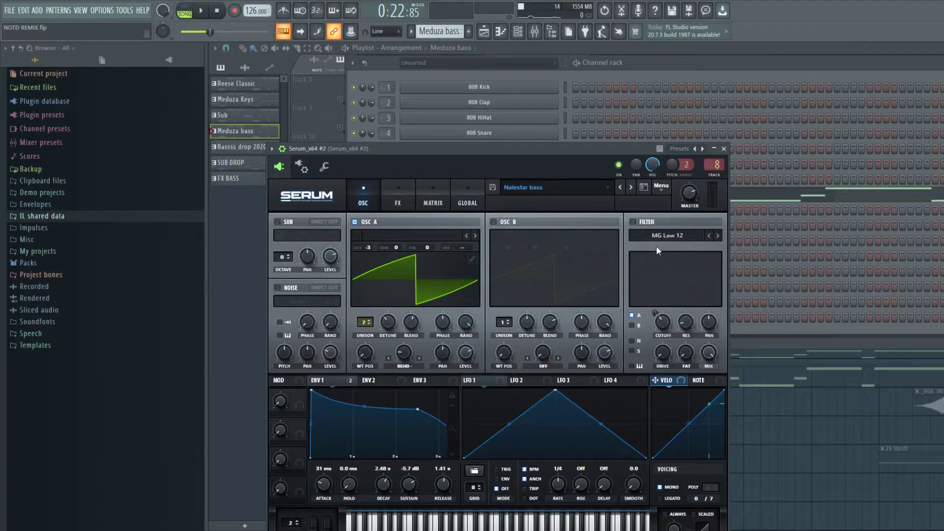
- Play the Meduza bass pattern on its own in pattern mode, then close the Serum_x64 #2 window
left_click(185, 11)
left_click(202, 10)
left_click(724, 149)
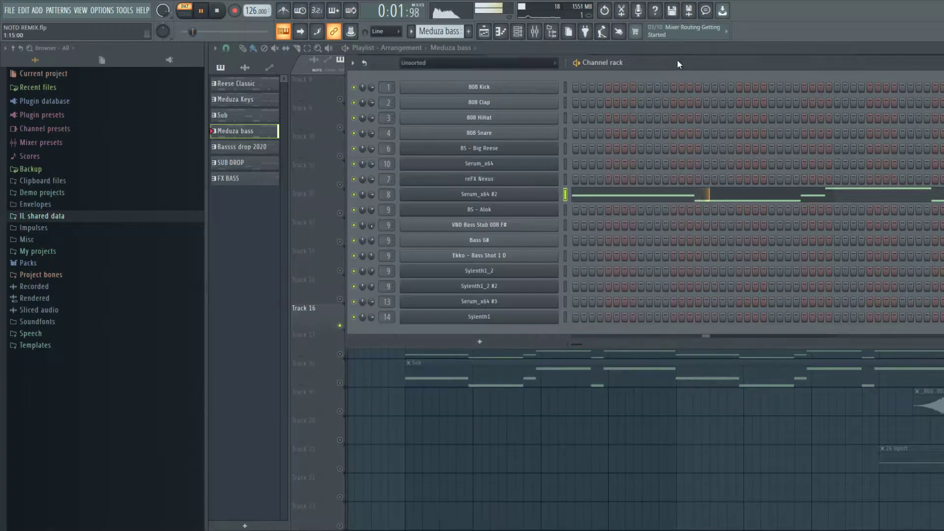
- Stop the pattern playback, solo Meduza Keys on Track 17, and play the song from bar 13
left_click(365, 349)
key("space")
right_click(340, 354)
left_click(408, 70)
key("space")
left_click(516, 34)
left_click(521, 195)
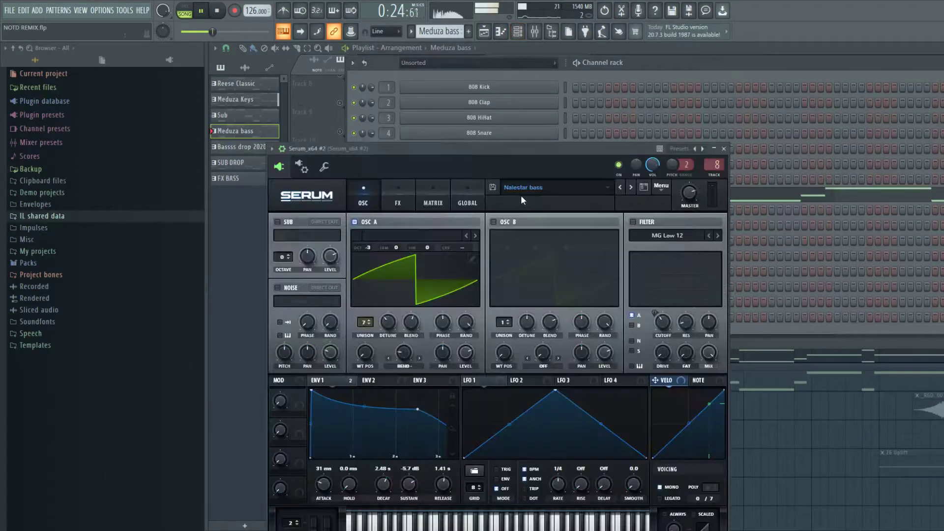
left_click(605, 46)
- Select the Meduza Keys pattern, open its Serum_x64 instrument, and examine the MEDUZA KEYS preset while replaying the part
left_click(483, 351)
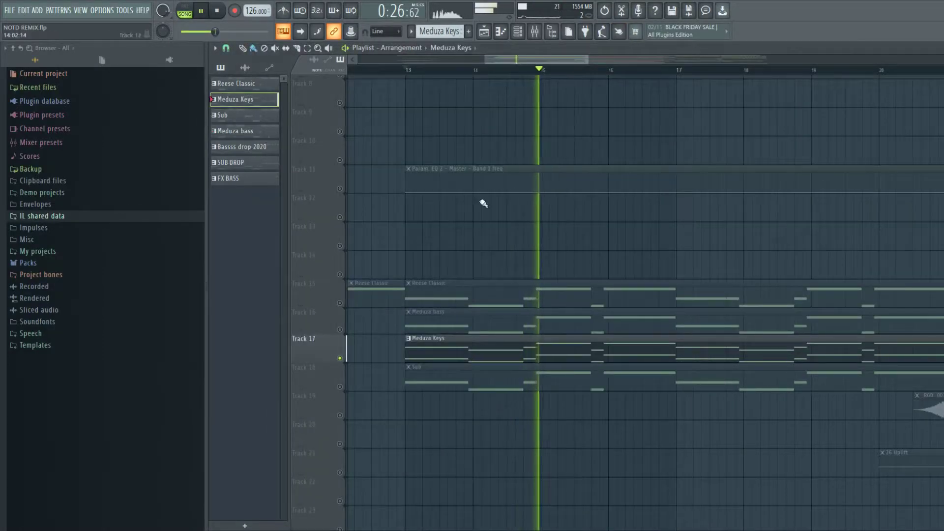
left_click(519, 34)
left_click(529, 164)
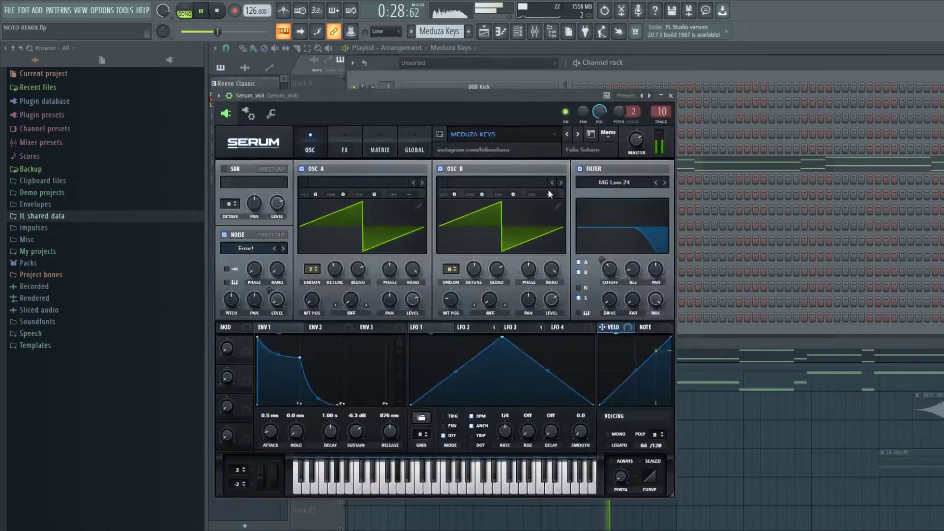
key("space")
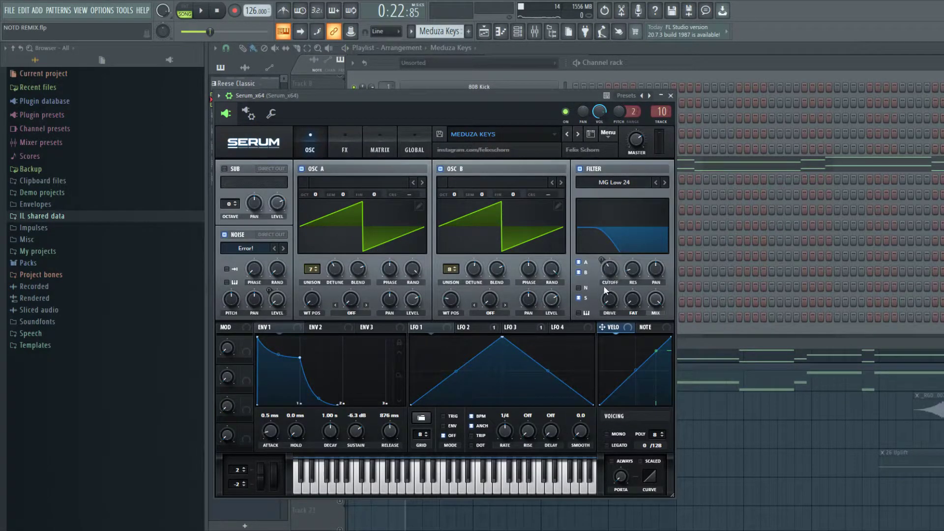
key("space")
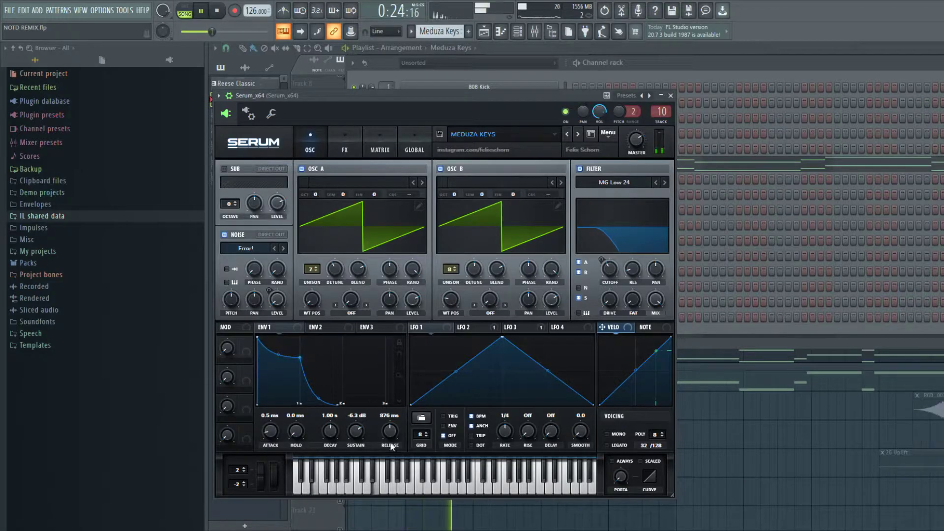
- Close the Serum_x64 window, stop playback, and examine Fruity Reeverb 2 and OTT_x64 on the Serum_x64 mixer track
left_click(671, 96)
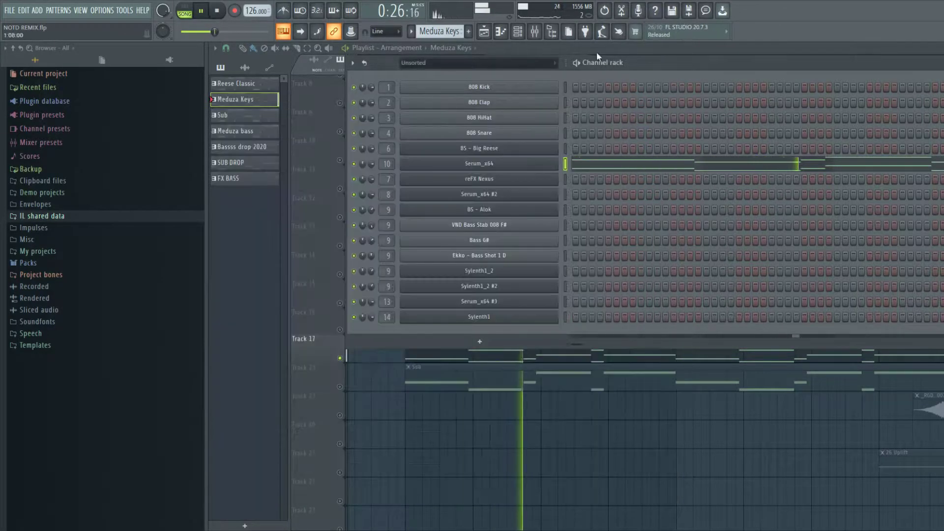
left_click(535, 31)
key("space")
left_click(853, 287)
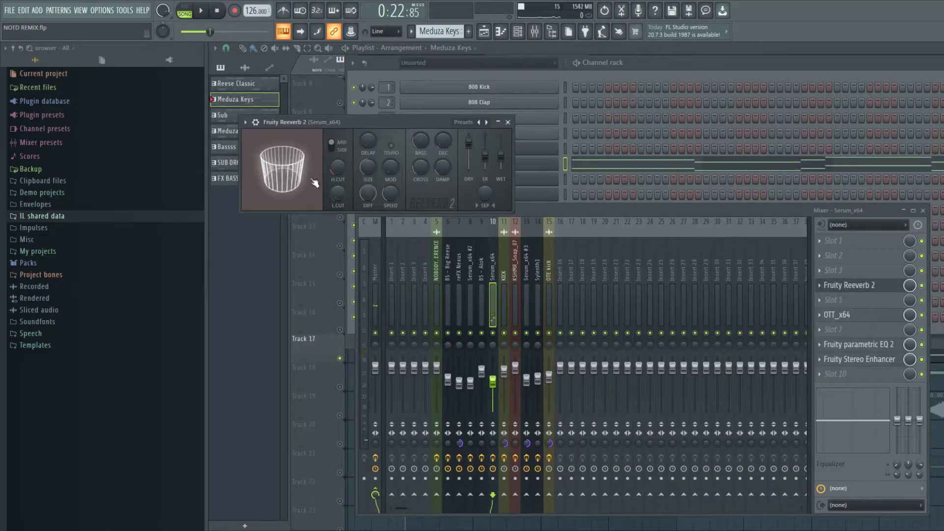
left_click(837, 315)
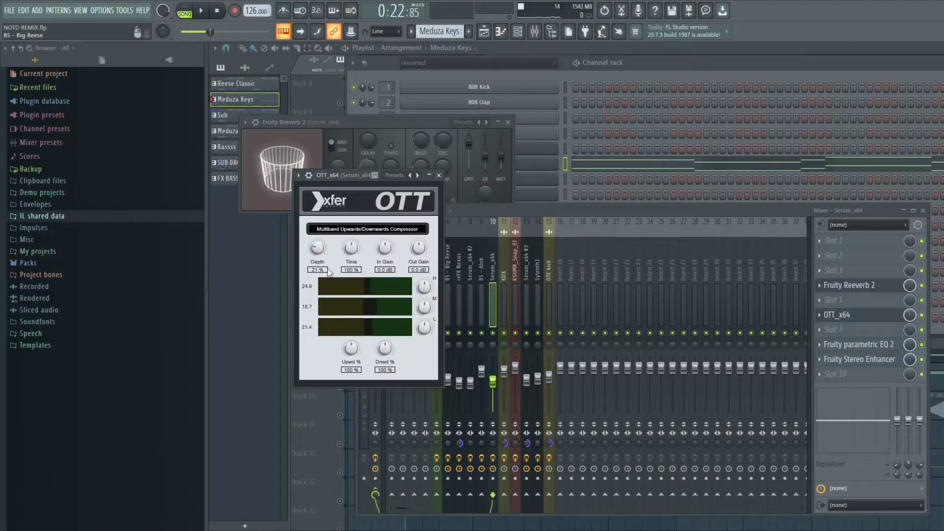
left_click(430, 176)
- Examine Fruity parametric EQ 2 and Fruity Stereo Enhancer on the keys' mixer track, then close the effects, mixer and channel rack
left_click(858, 344)
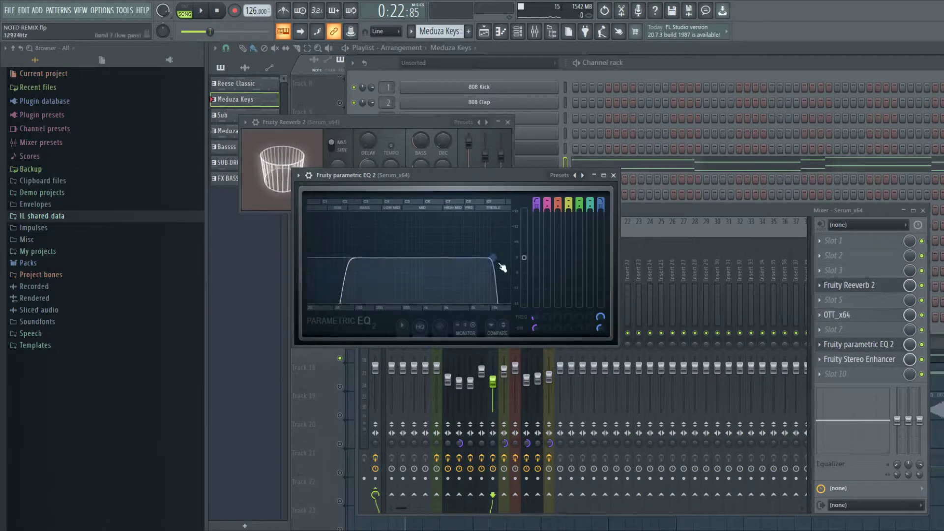
left_click(614, 175)
left_click(861, 359)
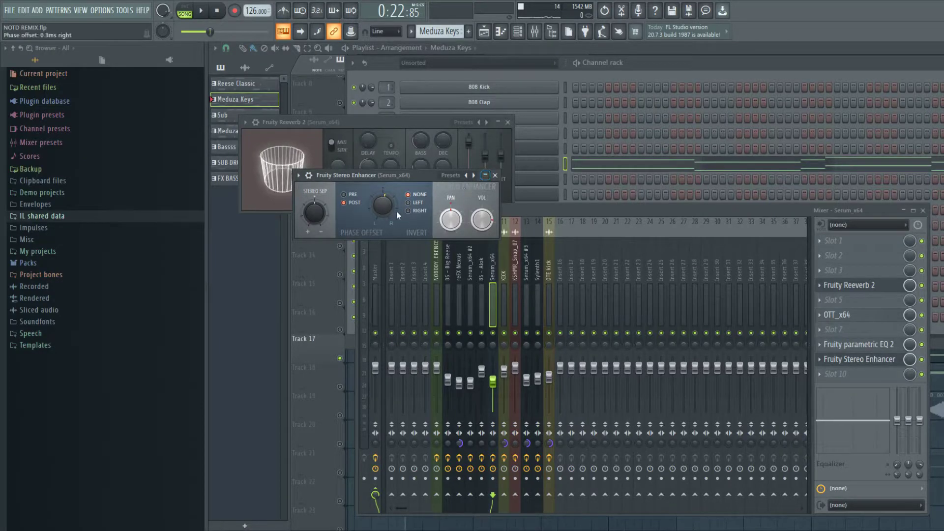
left_click(496, 175)
left_click(507, 122)
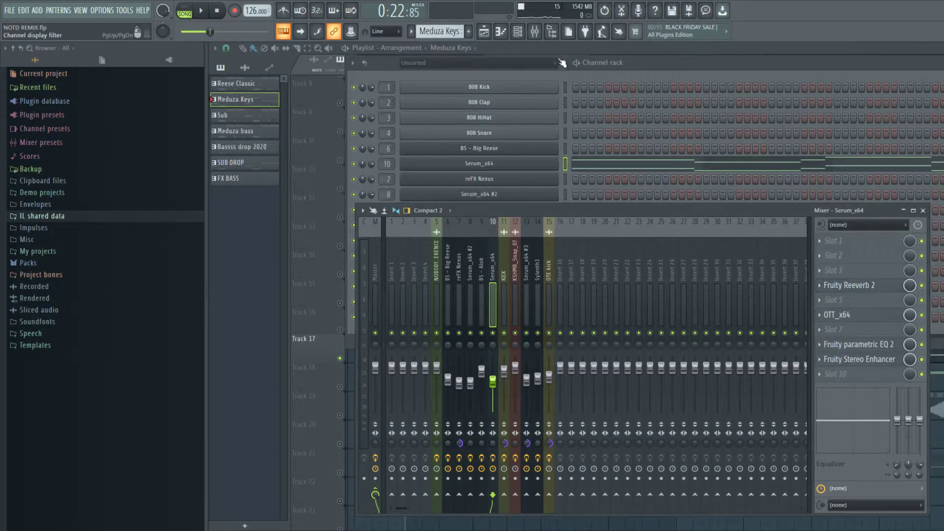
left_click(561, 49)
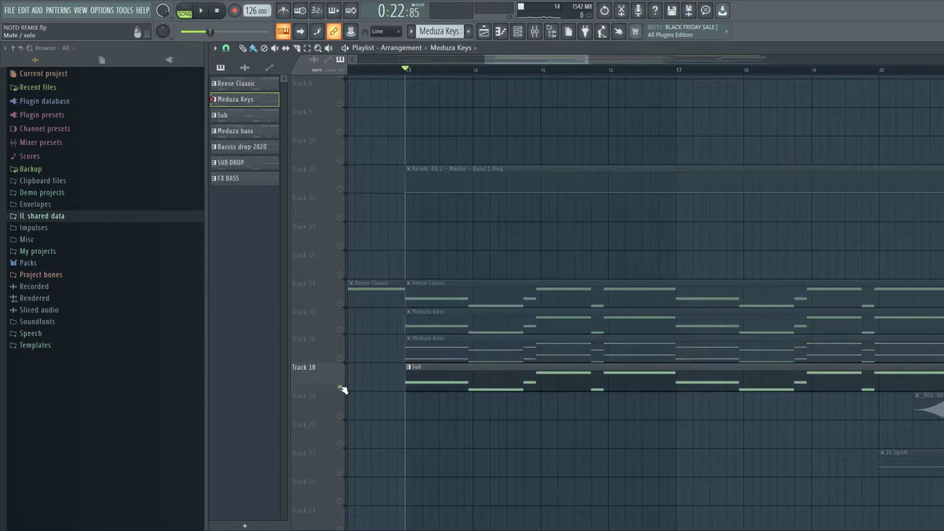
- Play the soloed Sub on Track 18 and examine FabFilter Pro-Q 2 on the reFX Nexus mixer track
key("space")
key("F9")
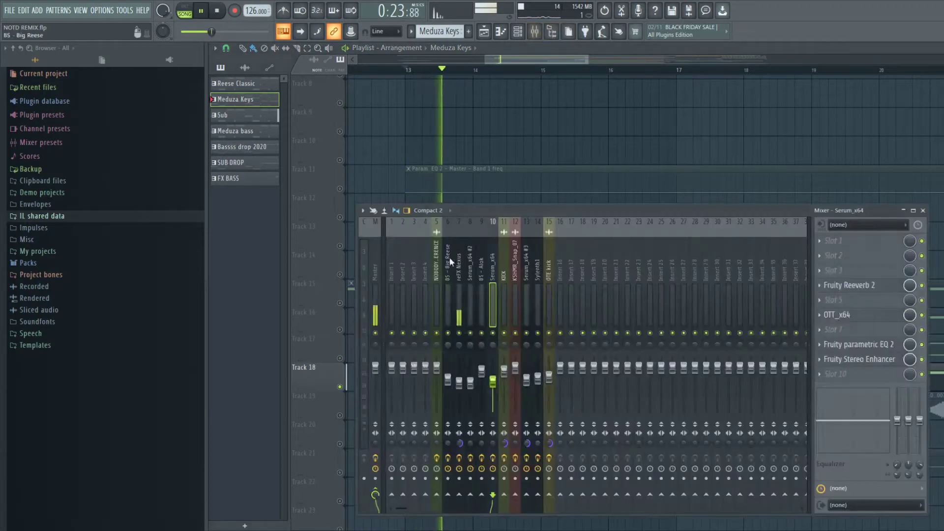
left_click(459, 276)
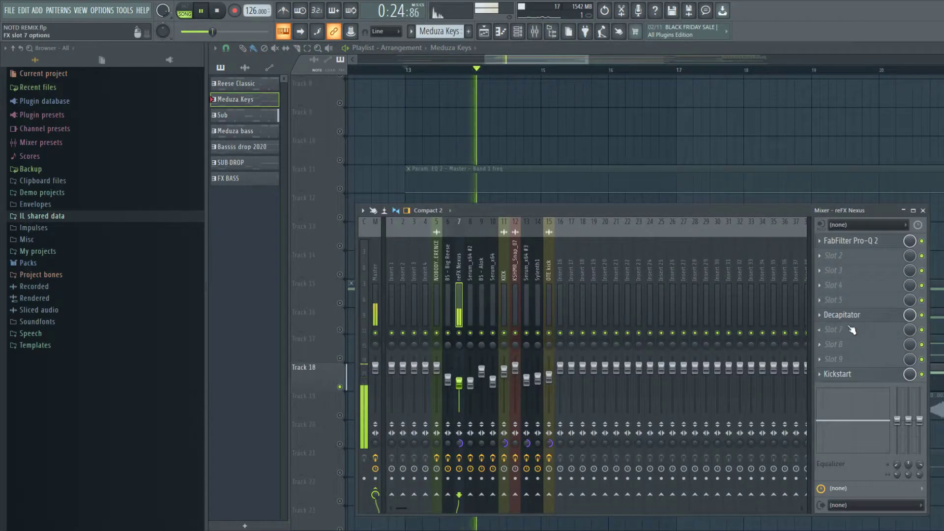
left_click(851, 241)
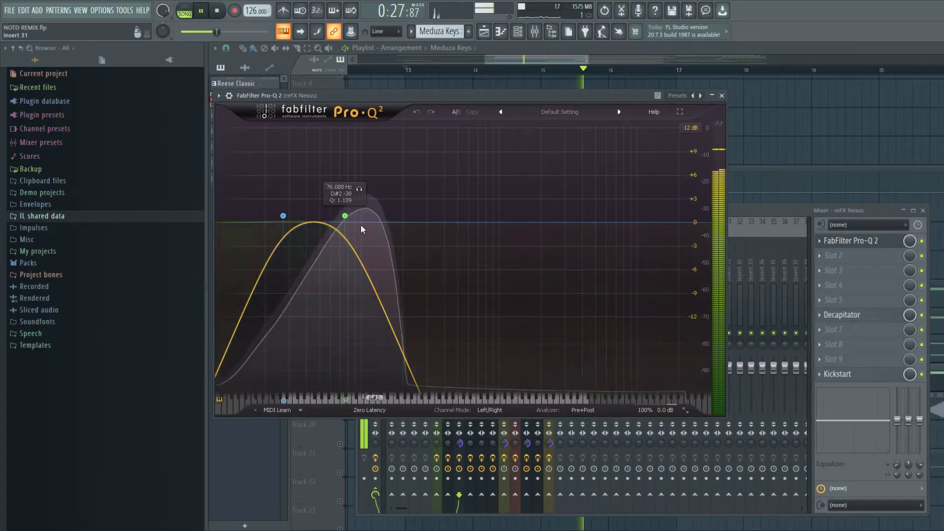
left_click(722, 96)
- Stop playback, examine Decapitator and Kickstart on the reFX Nexus mixer track, and close the mixer
left_click(842, 315)
key("space")
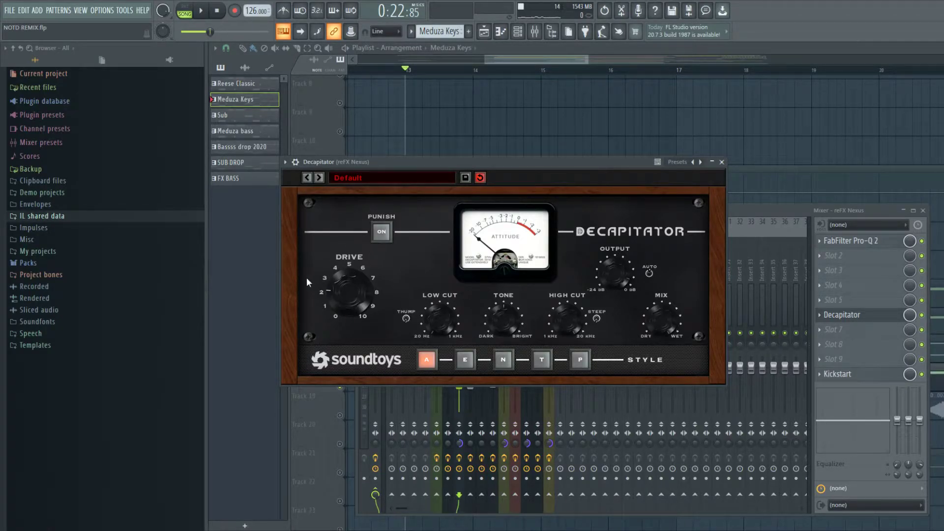
left_click(722, 162)
left_click(842, 374)
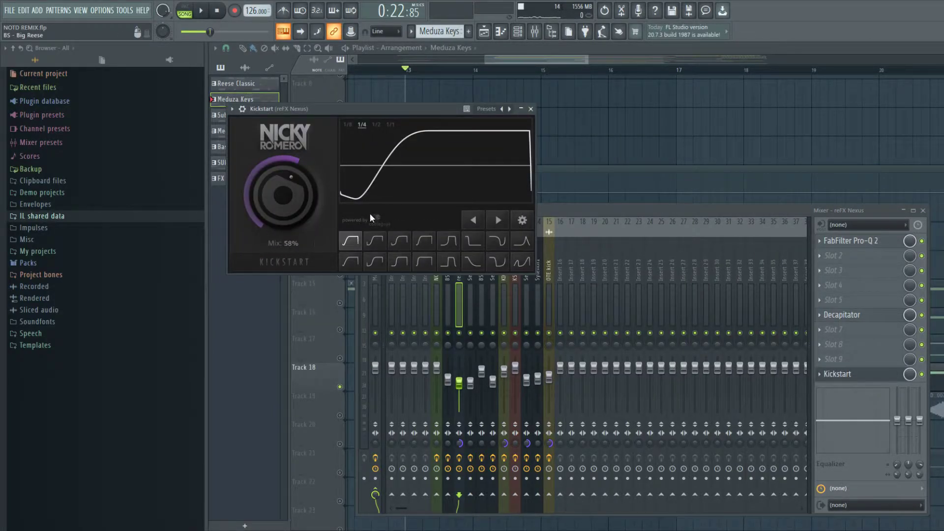
left_click(531, 109)
left_click(535, 31)
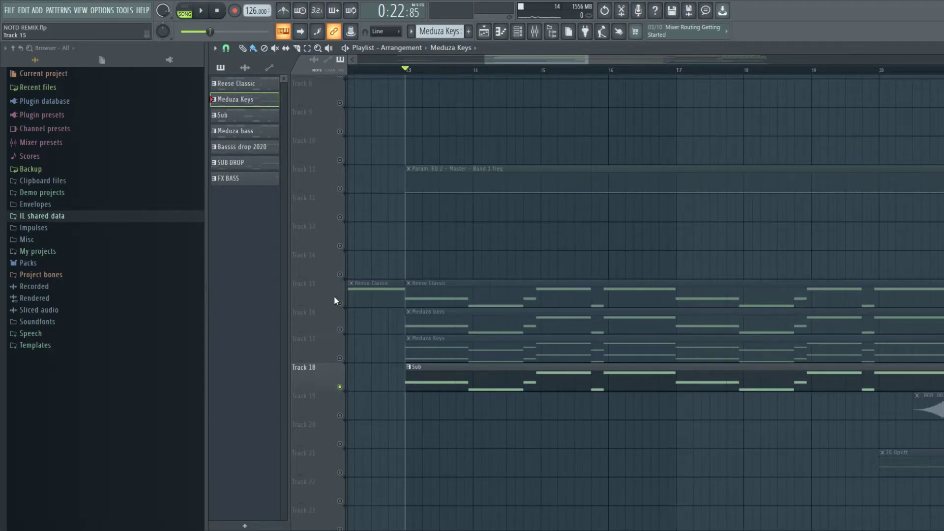
- Play the song with all tracks enabled from just before bar 13, look over the whole arrangement, and stop playback
scroll(430, 154, "up", 7)
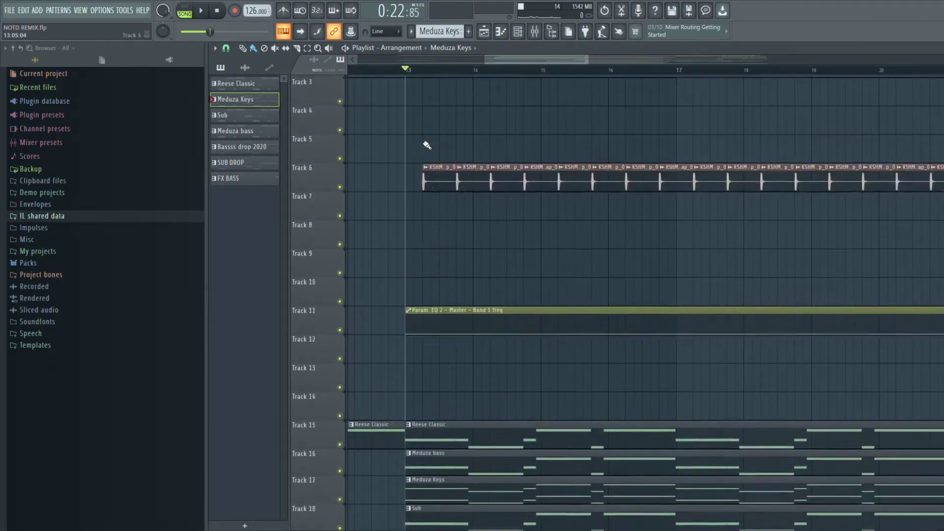
left_click(396, 69)
key("space")
scroll(469, 241, "down", 4)
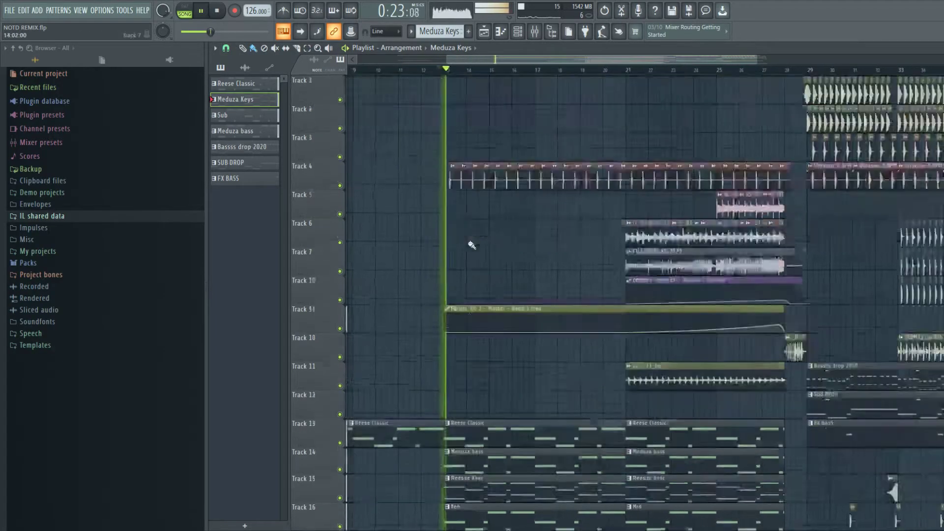
scroll(470, 245, "down", 9)
scroll(621, 242, "down", 3)
scroll(621, 241, "down", 8)
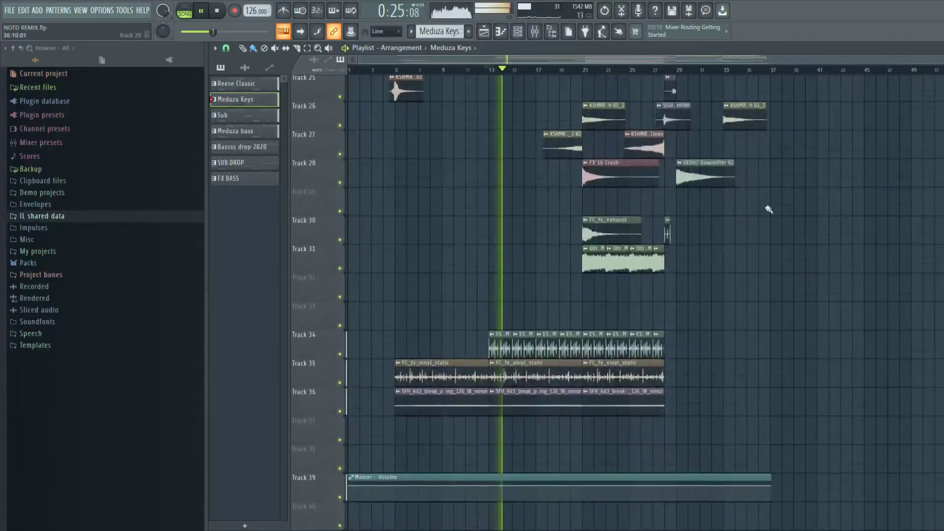
scroll(761, 211, "up", 15)
scroll(714, 234, "up", 4)
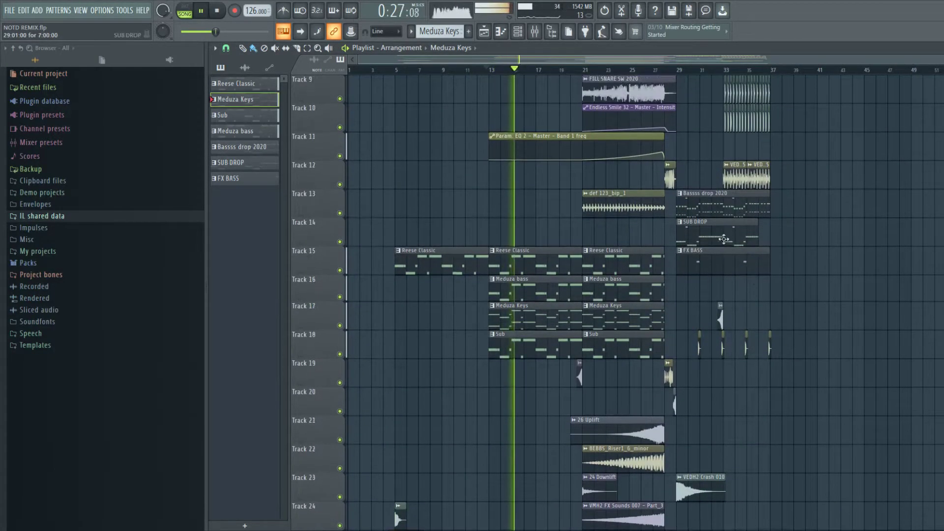
scroll(674, 241, "up", 3)
scroll(674, 241, "up", 1)
scroll(571, 212, "up", 5)
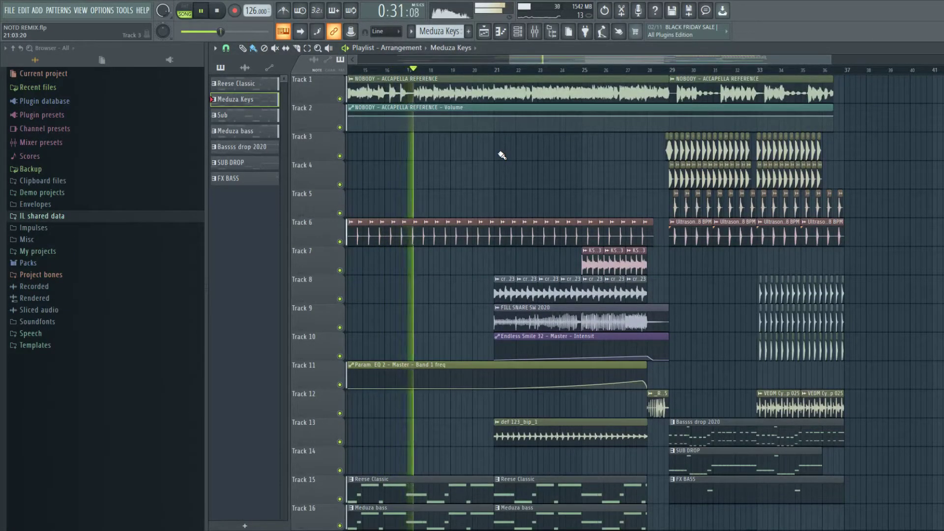
scroll(502, 156, "down", 3)
scroll(507, 191, "down", 3)
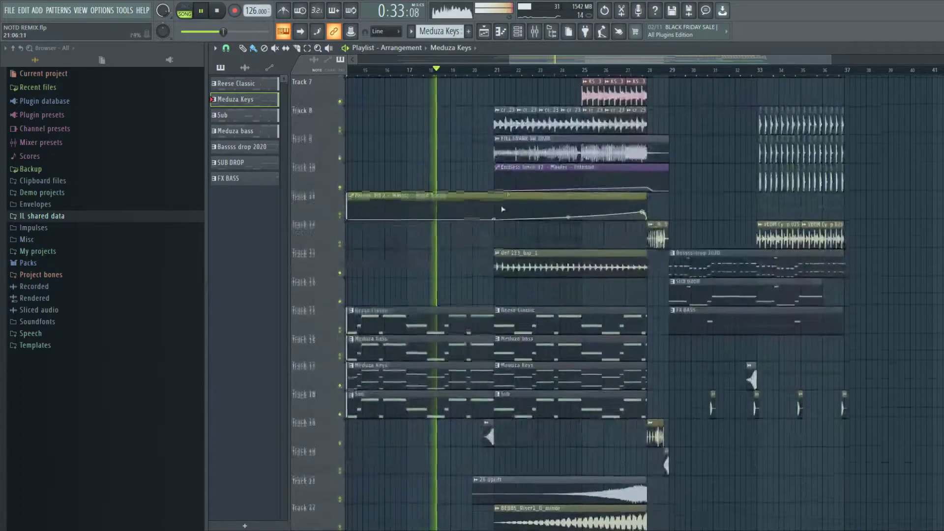
scroll(506, 196, "down", 11)
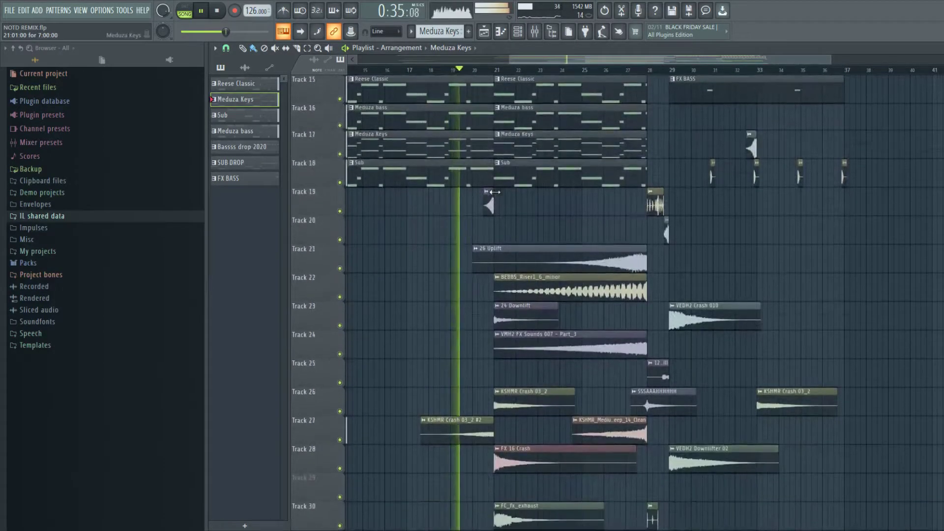
scroll(525, 212, "up", 17)
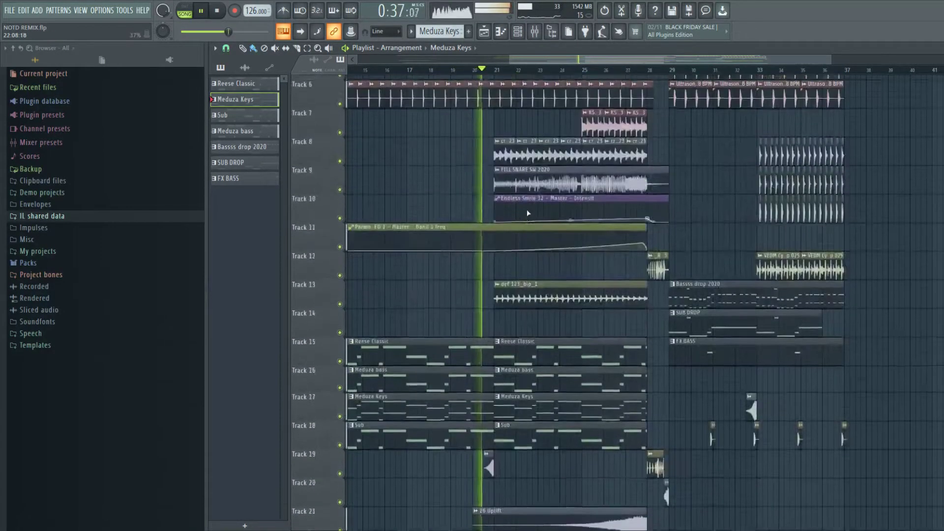
key("space")
- Solo the KSHMR Drop Claps on Track 7 and also enable tracks 8, 9 and 13
scroll(516, 205, "up", 4)
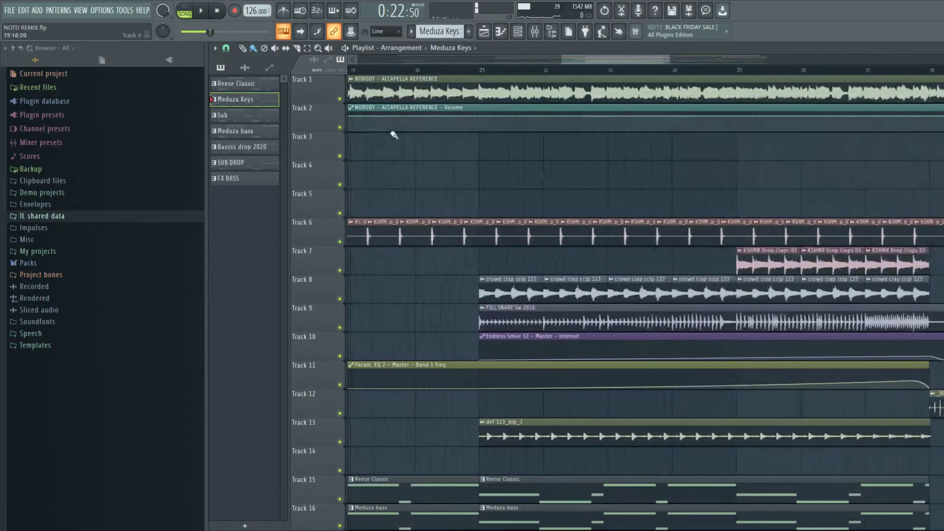
left_click(340, 99)
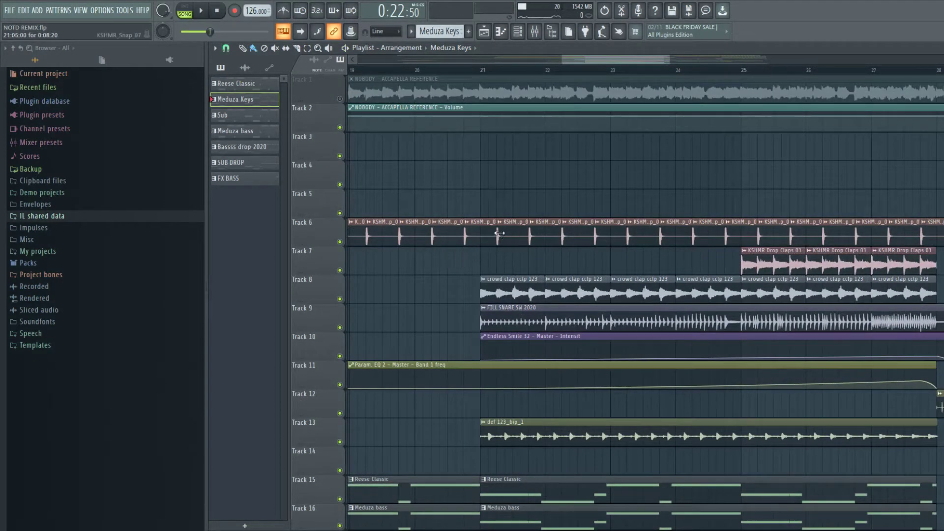
right_click(340, 271)
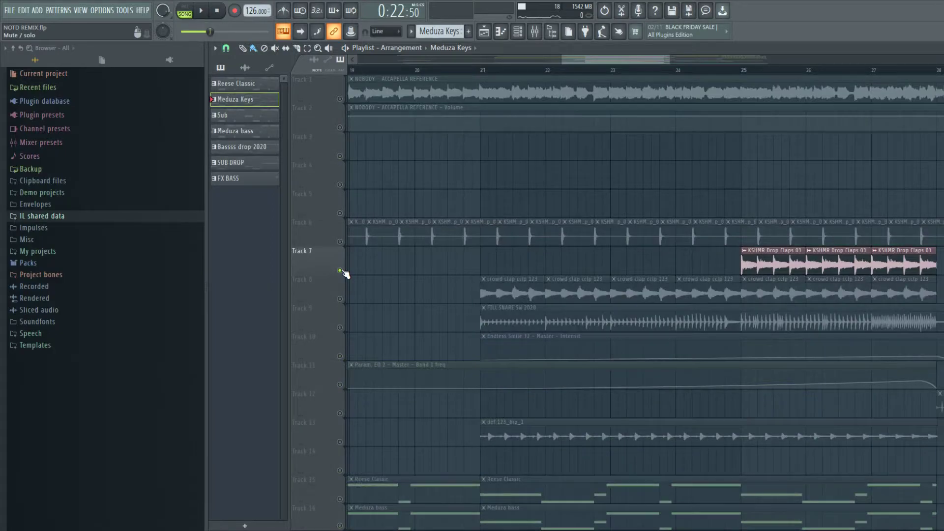
left_click(339, 299)
left_click(339, 327)
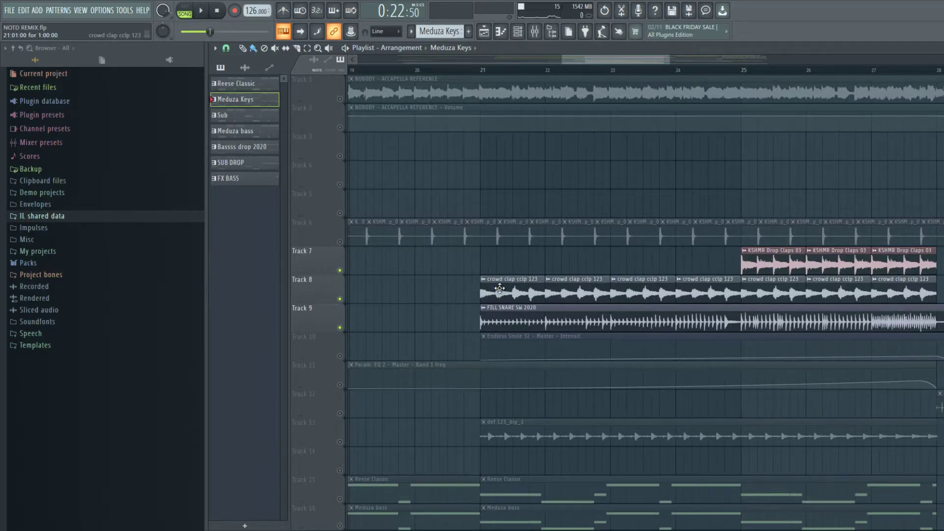
left_click(339, 442)
- Play the enabled clap, snare fill and def 123_bip_1 tracks from bar 21, look through the arrangement, and stop playback
left_click(483, 70)
key("space")
scroll(465, 236, "down", 4)
scroll(468, 241, "down", 5)
scroll(691, 262, "up", 3)
scroll(684, 262, "down", 3)
scroll(654, 255, "up", 3)
scroll(639, 239, "down", 4)
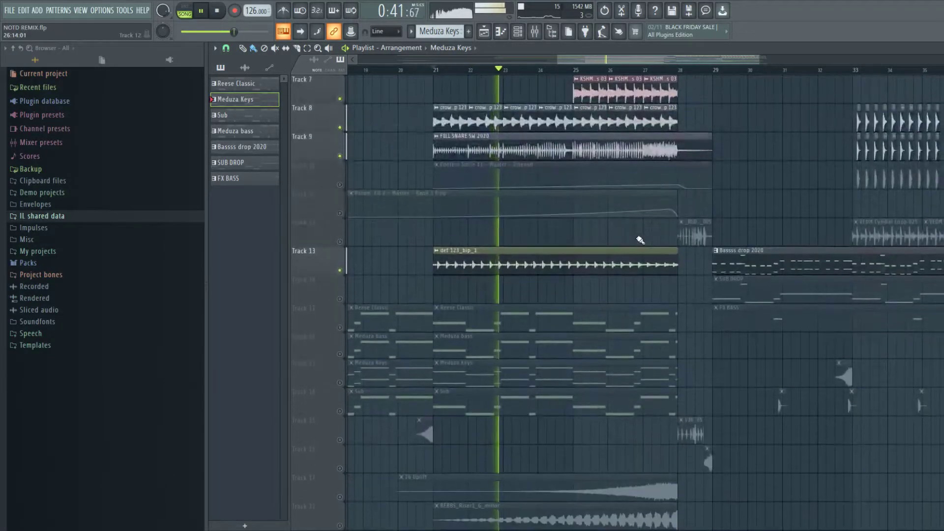
scroll(639, 239, "down", 8)
key("space")
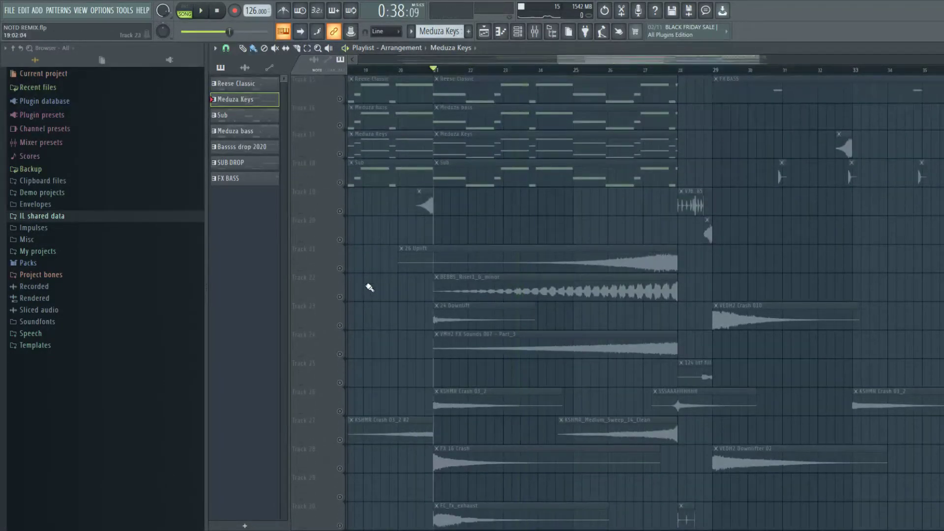
- Solo Track 21, enable tracks 22 to 31 and Track 19, and place the playhead in bar 20
scroll(368, 289, "up", 6)
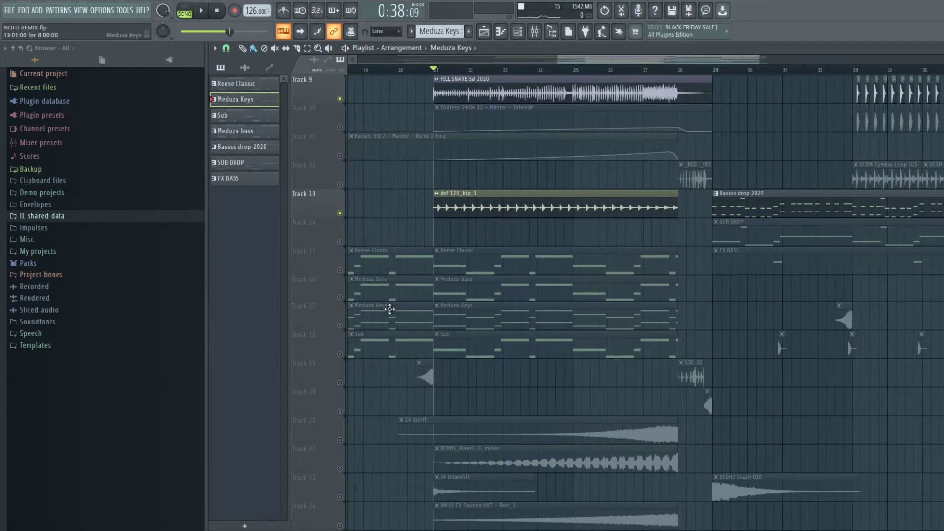
scroll(428, 278, "down", 8)
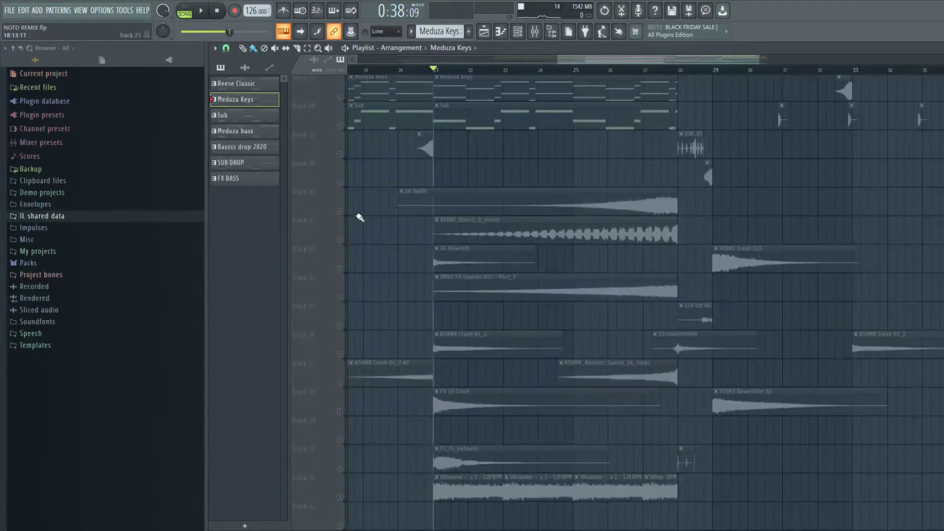
left_click(340, 211)
left_click_drag(342, 249, 371, 373)
scroll(343, 388, "down", 3)
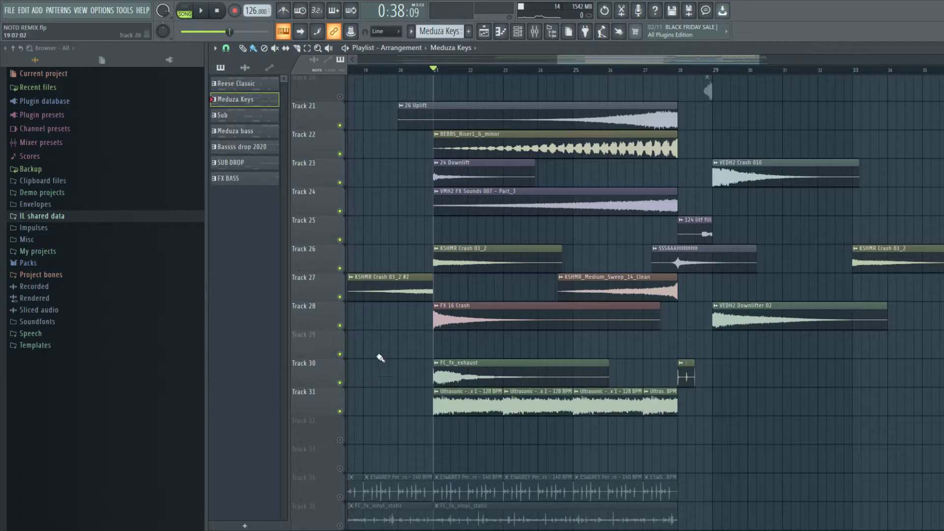
scroll(432, 256, "up", 2)
left_click(412, 72)
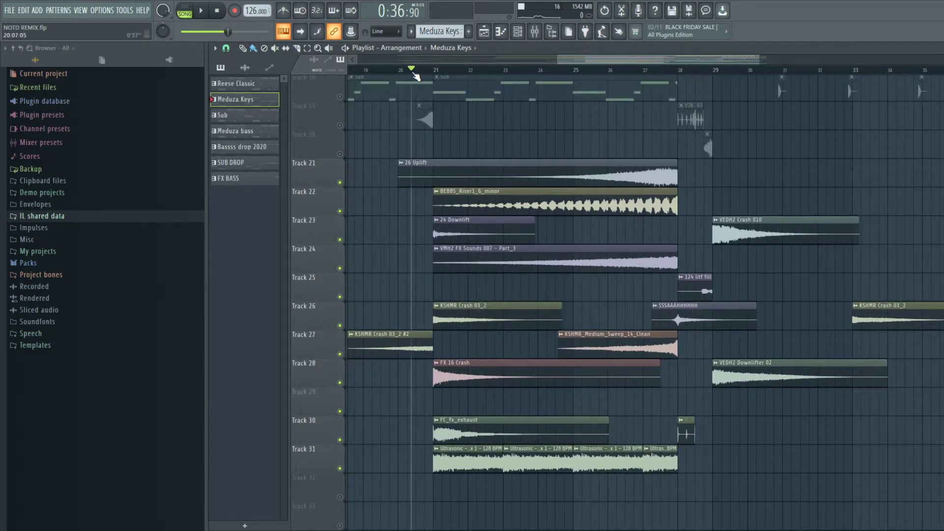
left_click(340, 125)
- Play the enabled uplift, riser, crash and sweep tracks from bar 20, enable Track 12 as well, and stop playback
key("space")
scroll(545, 226, "down", 2)
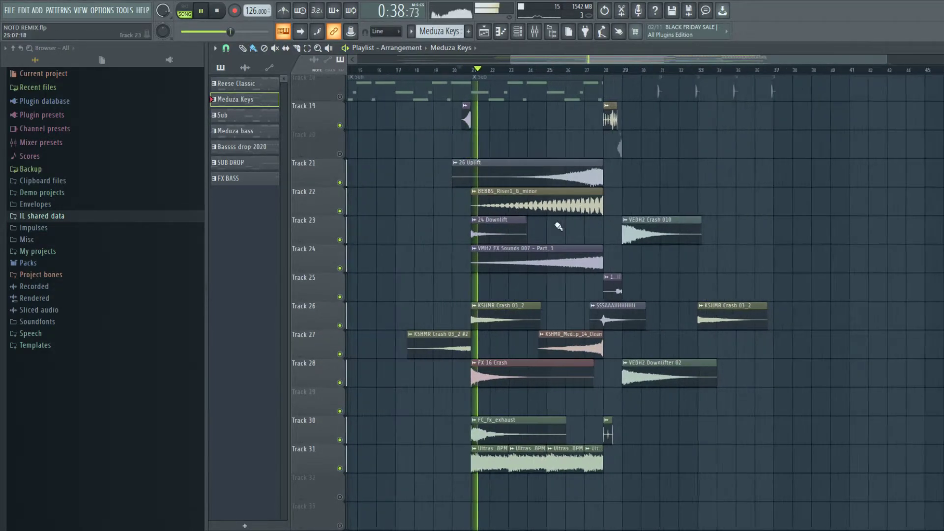
scroll(545, 225, "up", 2)
scroll(595, 238, "up", 3)
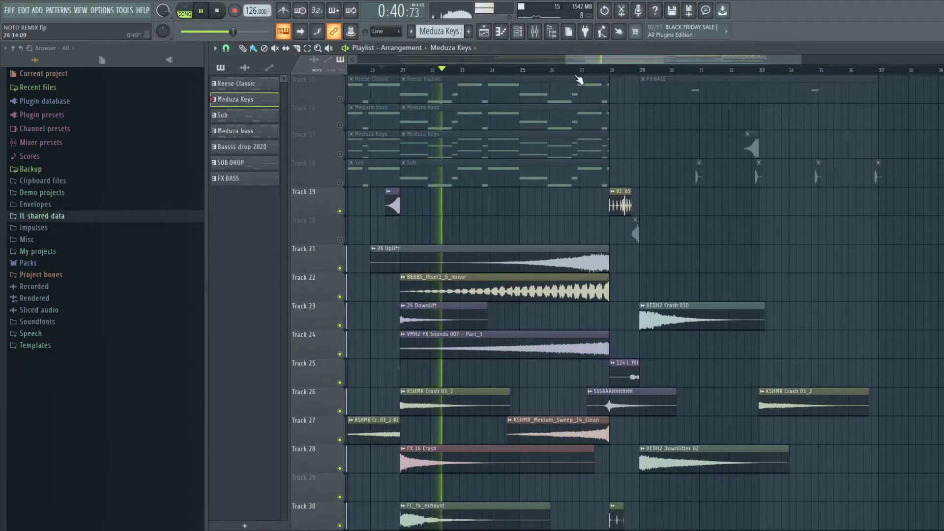
scroll(646, 184, "down", 5)
scroll(646, 183, "down", 1)
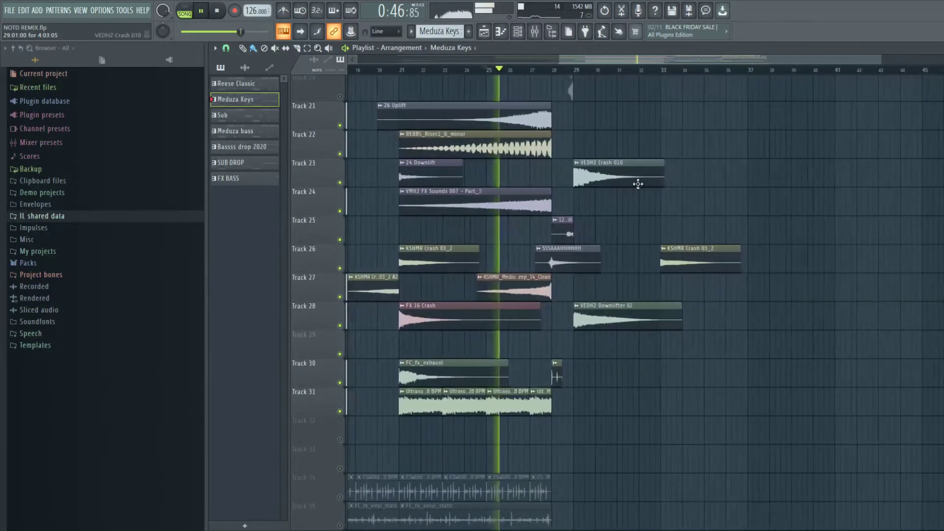
scroll(531, 91, "up", 2)
scroll(598, 206, "up", 8)
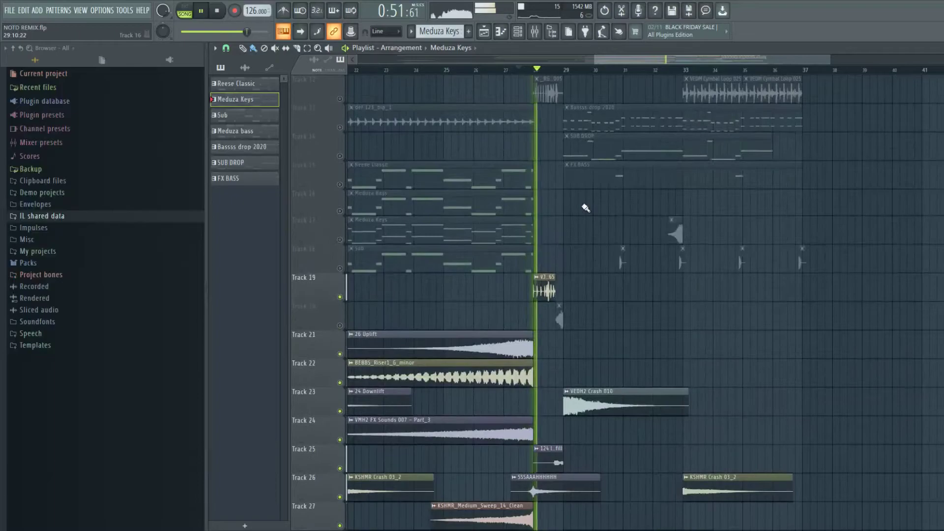
left_click(340, 99)
key("space")
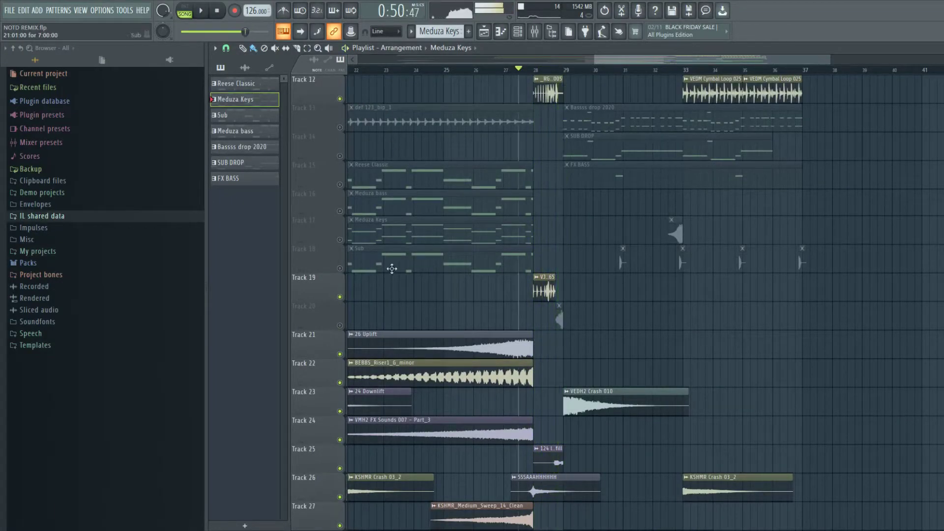
- Solo the Sub, Meduza Keys, Meduza bass and Reese Classic tracks in turn and look through the effects tracks below them
scroll(409, 244, "down", 4)
scroll(422, 232, "up", 10)
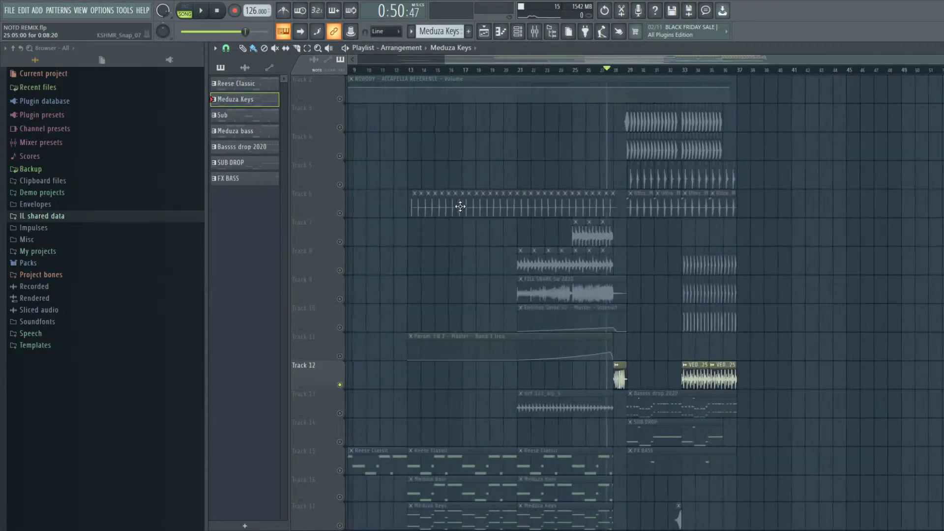
scroll(584, 247, "up", 5)
scroll(514, 253, "down", 6)
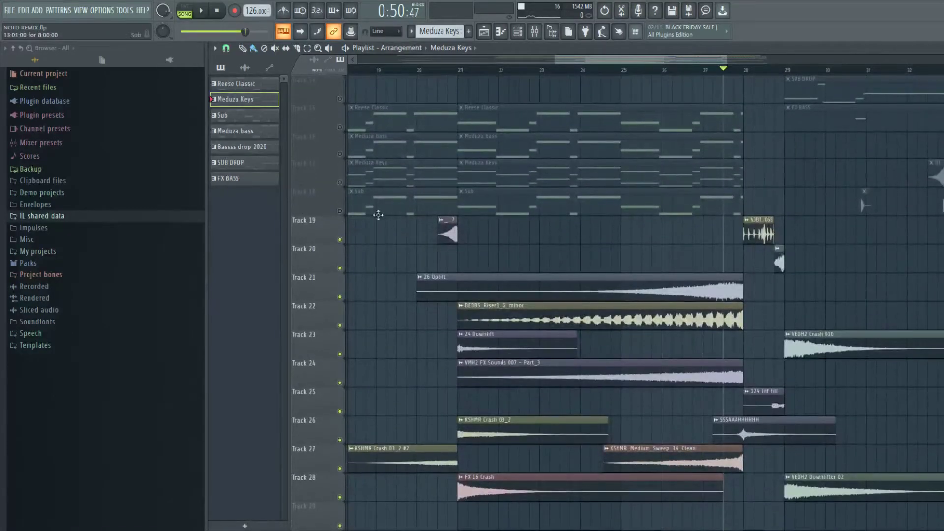
right_click(340, 211)
right_click(340, 183)
right_click(340, 154)
right_click(339, 128)
scroll(596, 160, "up", 3)
scroll(587, 178, "down", 3)
scroll(529, 300, "down", 5)
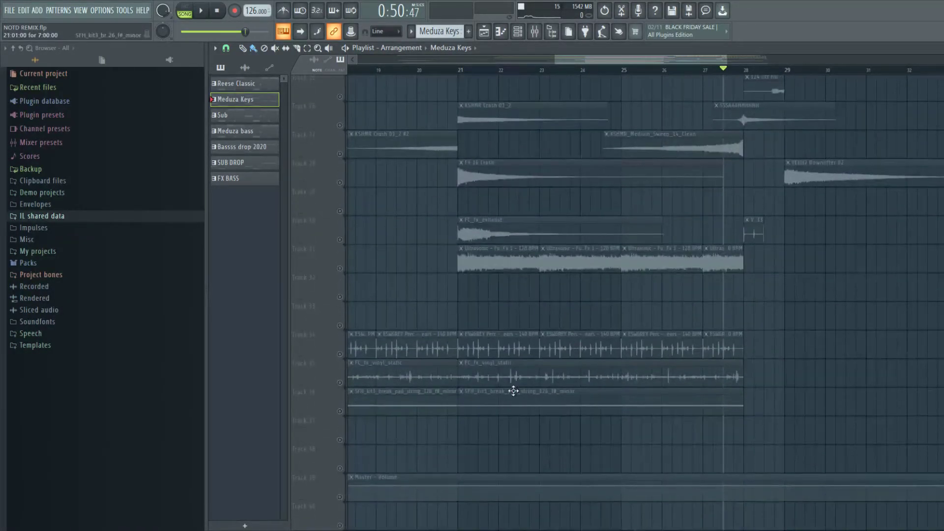
scroll(514, 338, "down", 3)
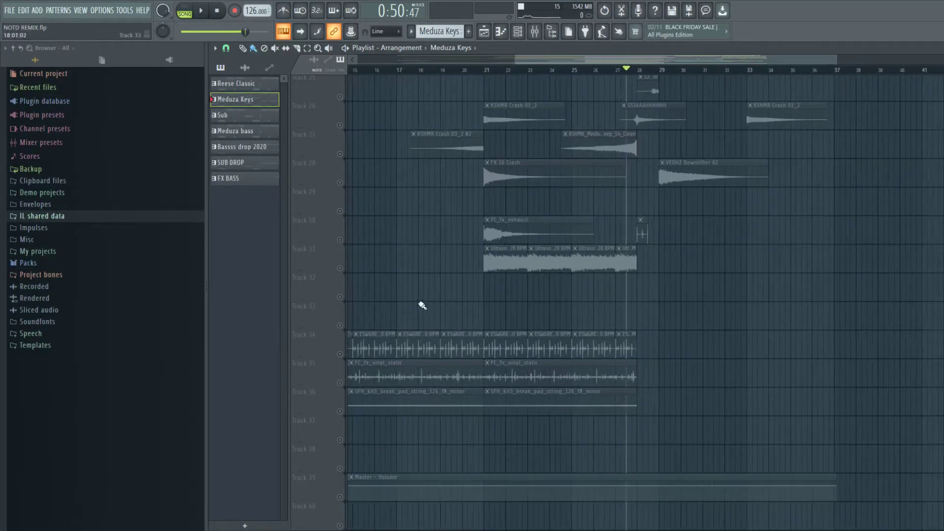
- Solo the Ultrasonic crowd effect on Track 31, play it from just before bar 21, and stop playback
scroll(421, 305, "up", 4)
right_click(340, 269)
left_click(555, 72)
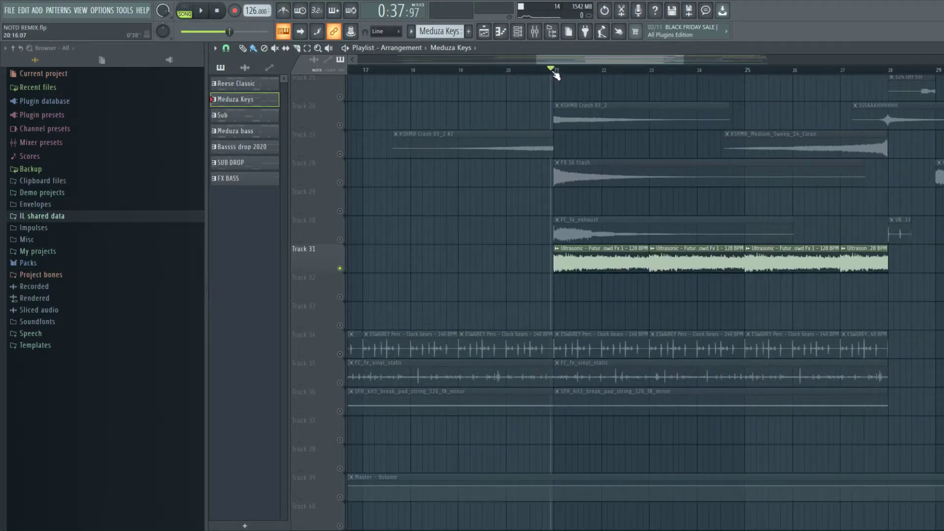
key("space")
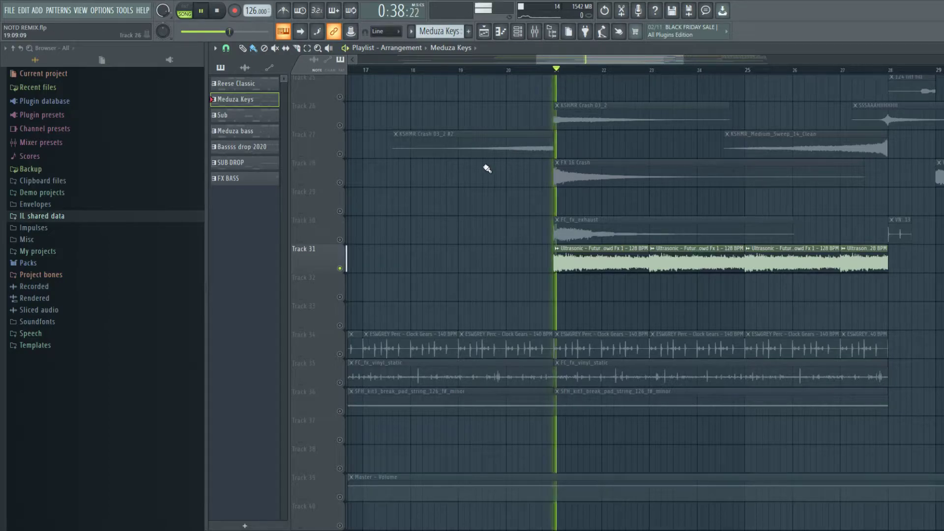
scroll(482, 182, "down", 3)
scroll(648, 287, "up", 1)
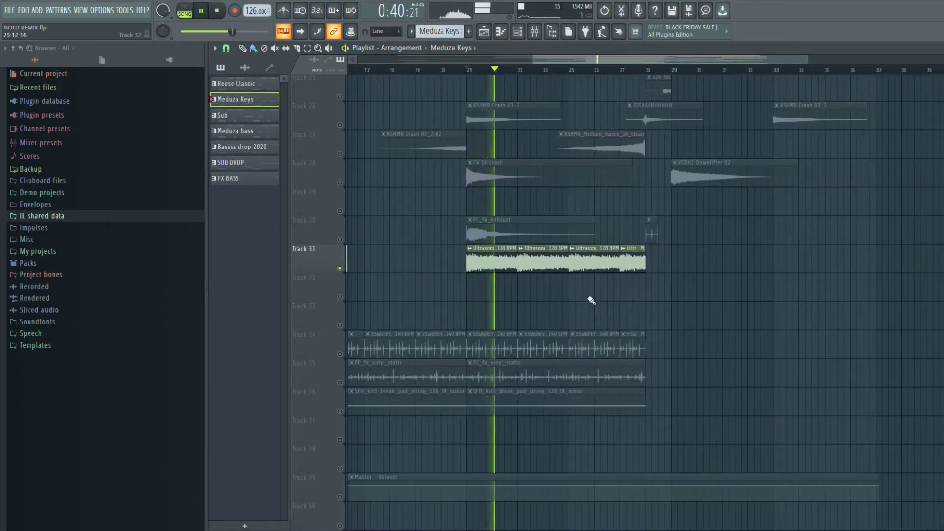
scroll(579, 295, "up", 7)
key("space")
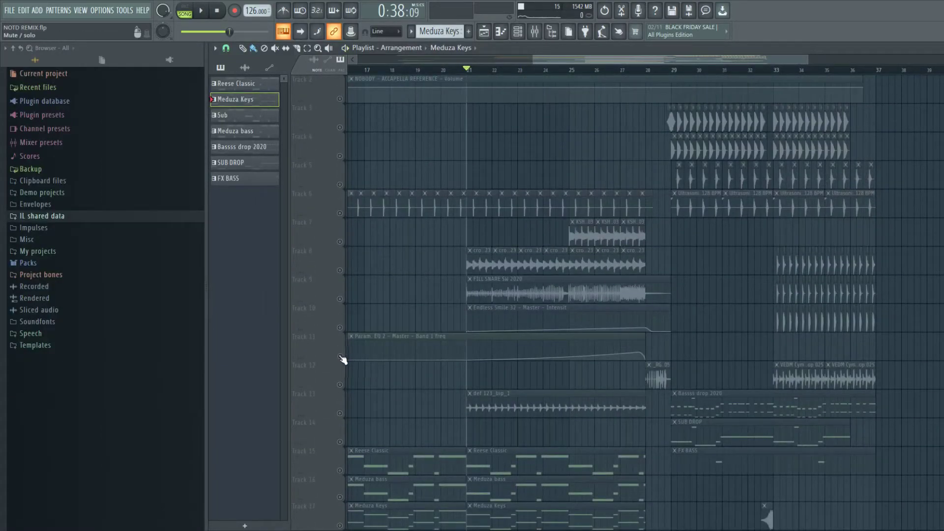
- Enable all playlist tracks again, then solo the Param. EQ 2 Band 1 frequency automation on Track 11
left_click(340, 357, "ctrl")
scroll(515, 330, "down", 2)
scroll(593, 312, "up", 2, "ctrl")
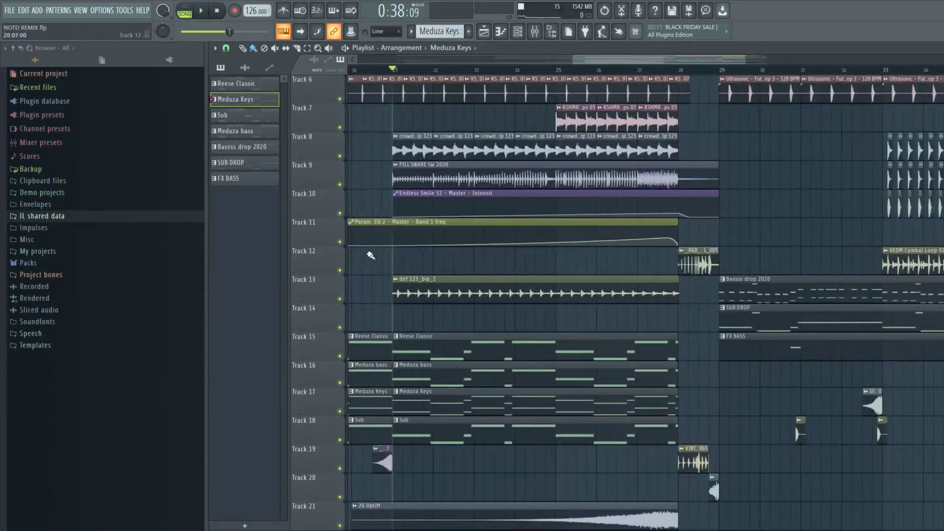
left_click(340, 242, "ctrl")
- Examine the Fruity parametric EQ 2 on the mixer's Master track, then close the plugin and the mixer
left_click(535, 31)
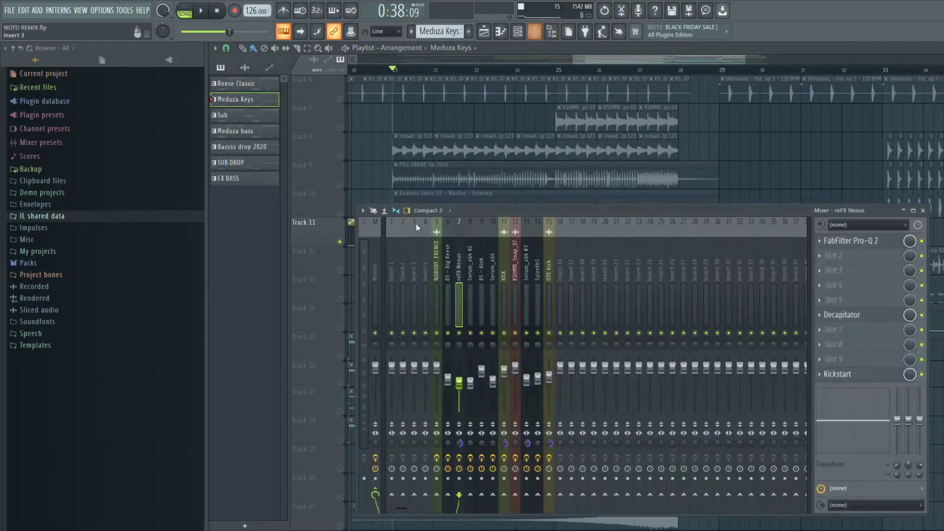
scroll(386, 270, "down", 1)
scroll(361, 270, "up", 1)
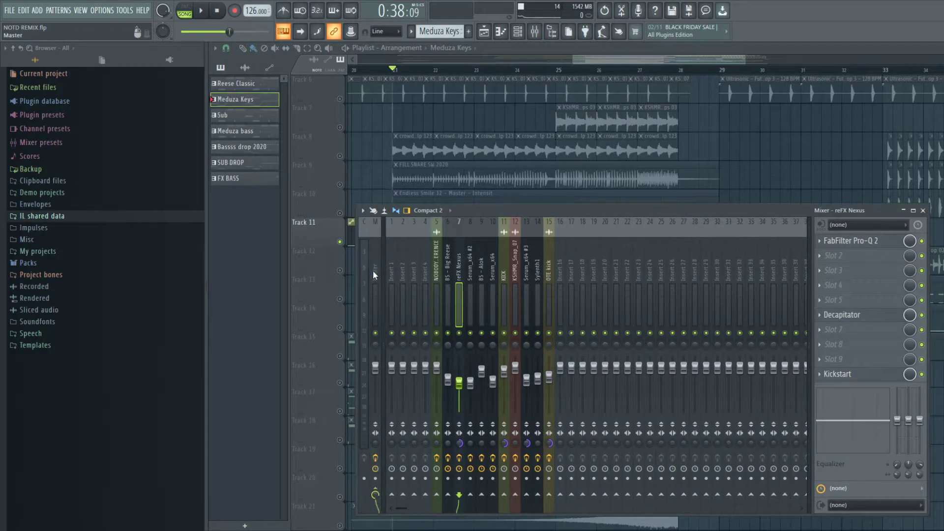
left_click(373, 270)
left_click(873, 289)
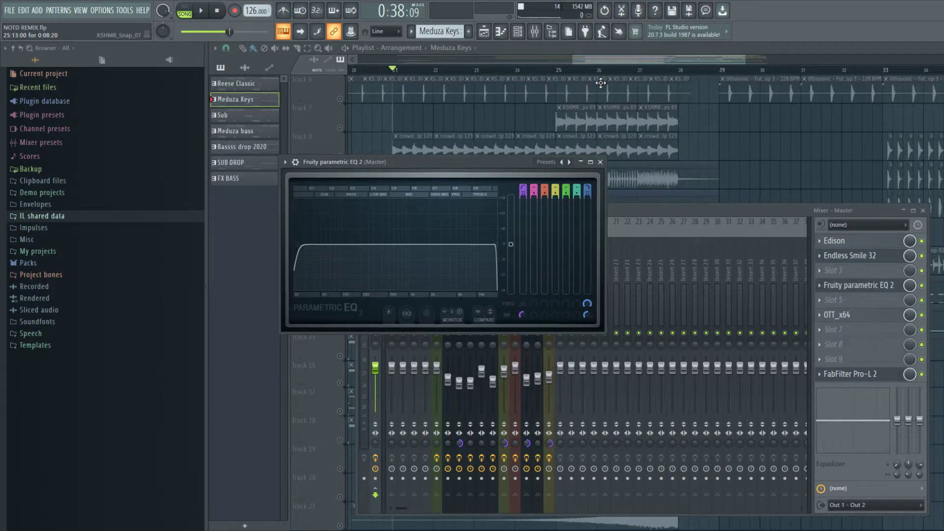
left_click(600, 162)
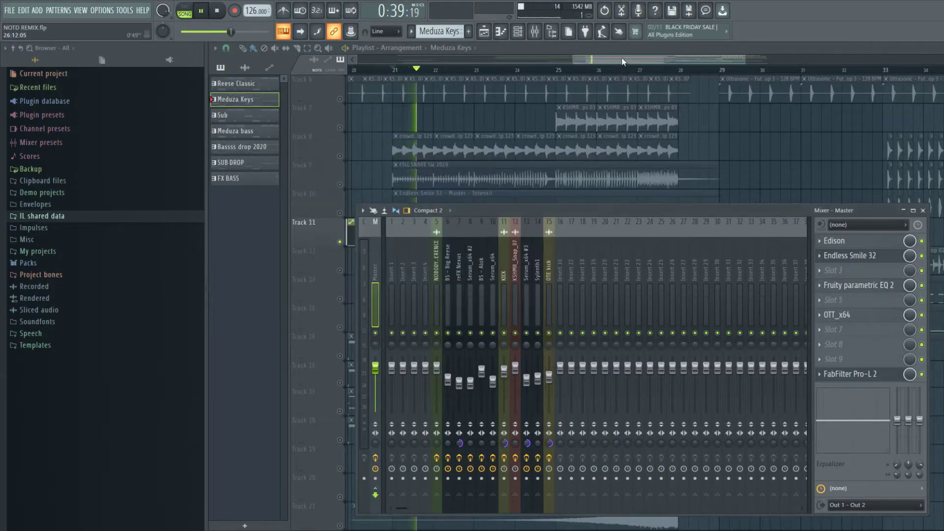
key("F9")
- Enable Tracks 15 to 18 alongside the EQ automation, play them, jump ahead to bar 25, and stop playback
left_click(340, 356)
left_click(340, 383)
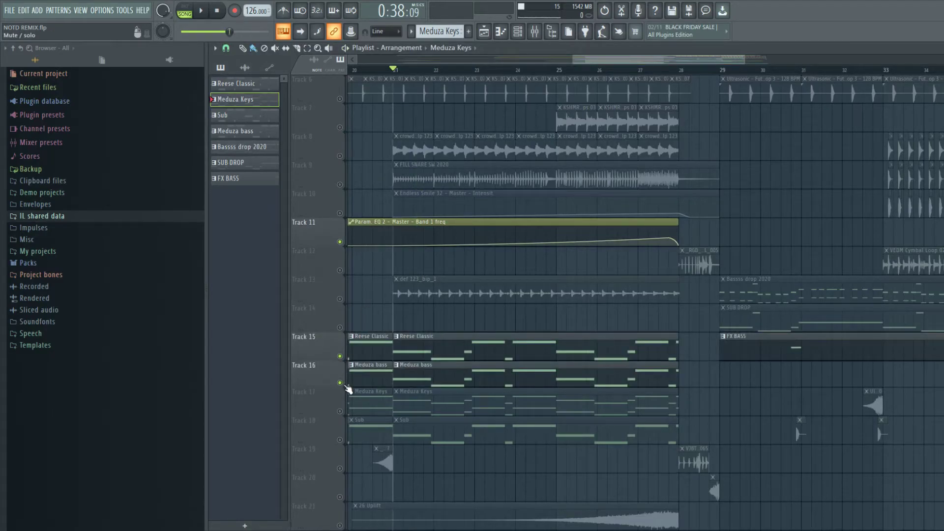
left_click(340, 412)
left_click(340, 440)
key("space")
left_click(583, 70)
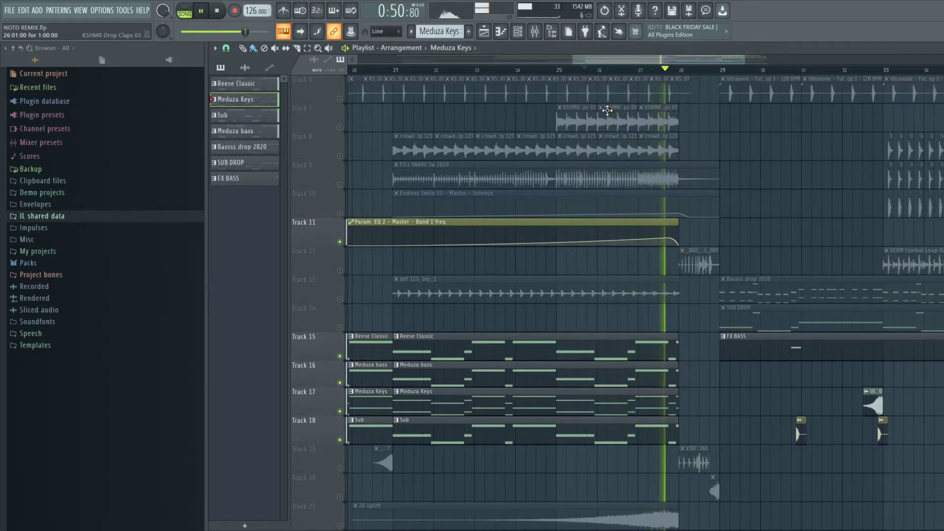
key("space")
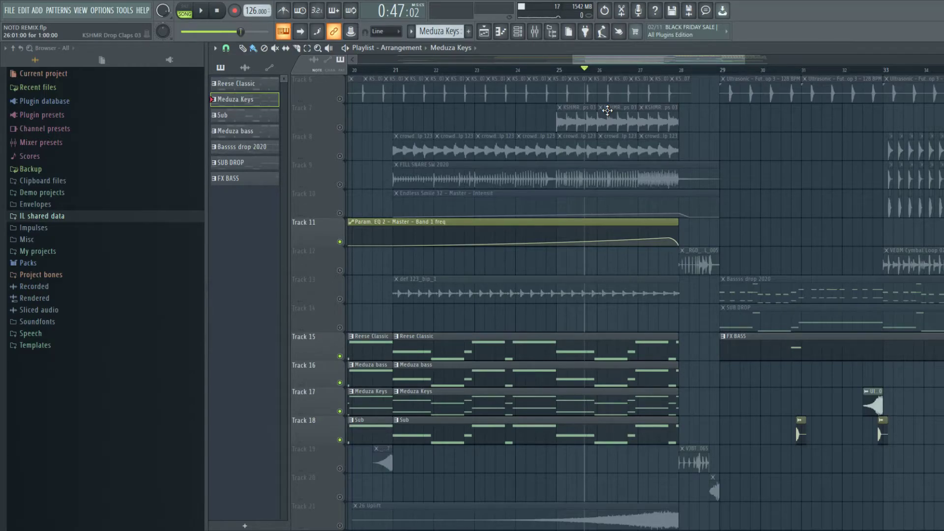
- Solo Track 12 with the drum fill and also enable Tracks 19, 20, 25 and 26
right_click(339, 271)
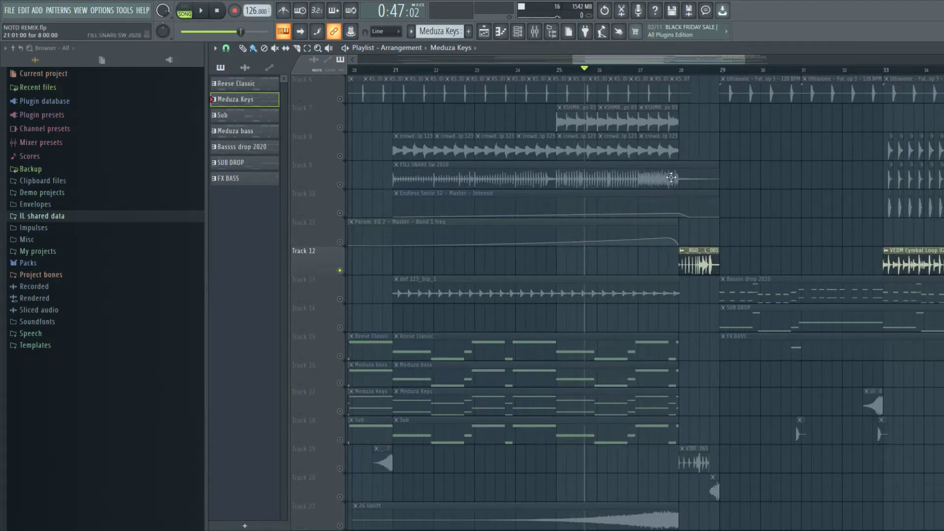
scroll(684, 79, "up", 5)
scroll(674, 98, "down", 10)
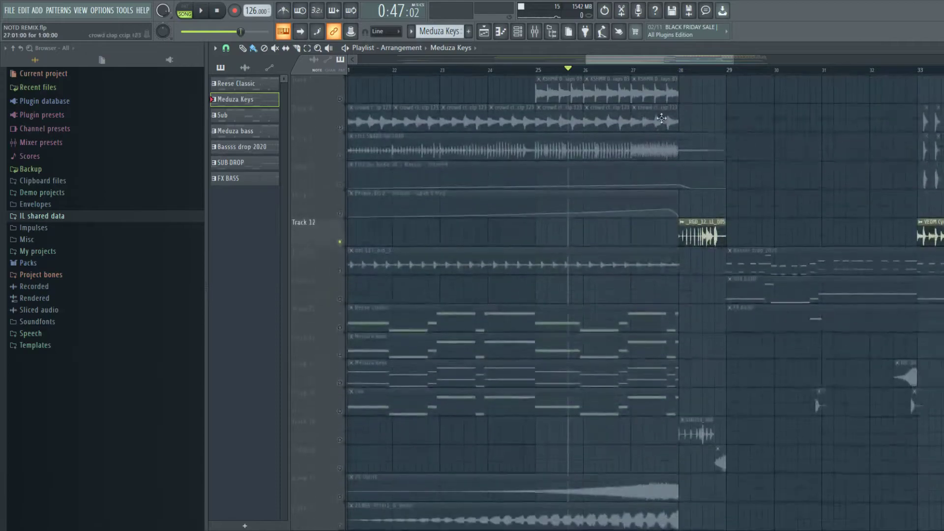
left_click(339, 325)
left_click(339, 354)
left_click(340, 497)
left_click(340, 526)
scroll(664, 81, "down", 3)
- Play the enabled fill and effects tracks from just before bar 28, look through them, and stop playback
left_click(667, 70)
key("space")
scroll(674, 98, "down", 2)
scroll(738, 172, "down", 8)
scroll(765, 181, "up", 9)
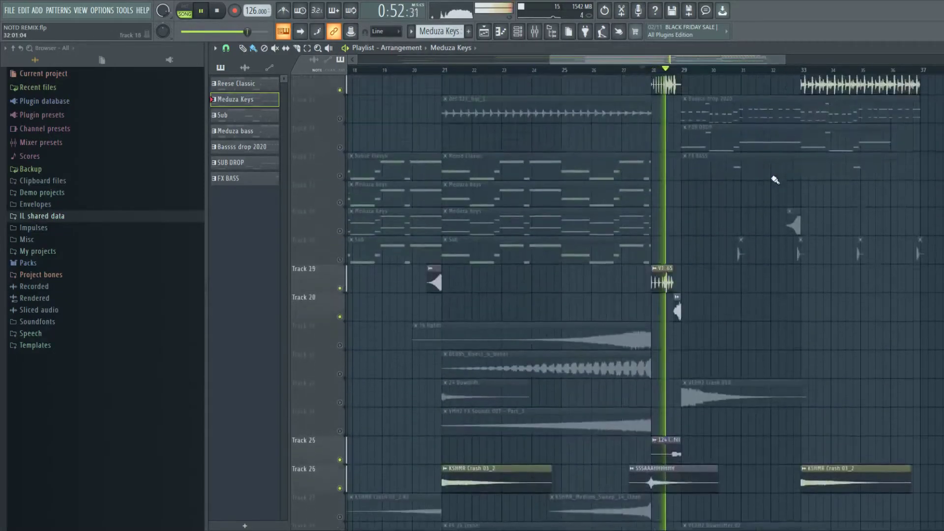
scroll(771, 178, "up", 3)
scroll(713, 179, "up", 5)
key("space")
- Enable all playlist tracks again and play the song from within bar 26
right_click(341, 243)
right_click(341, 243)
scroll(492, 172, "up", 6)
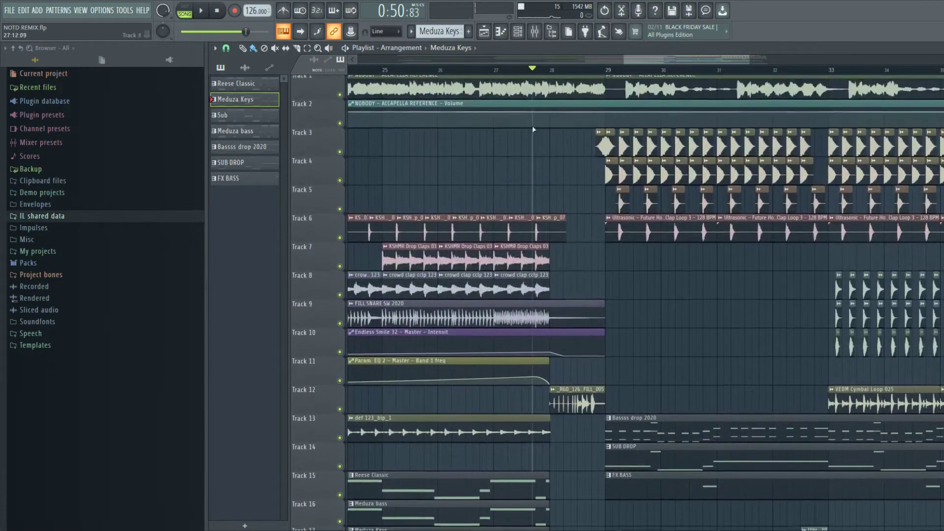
left_click(480, 70)
key("space")
- Look through the arrangement's build-up and drop tracks during playback up to the end of bar 36, and stop playback
scroll(529, 201, "down", 3)
scroll(534, 203, "down", 3)
left_click(868, 209)
right_click(898, 216)
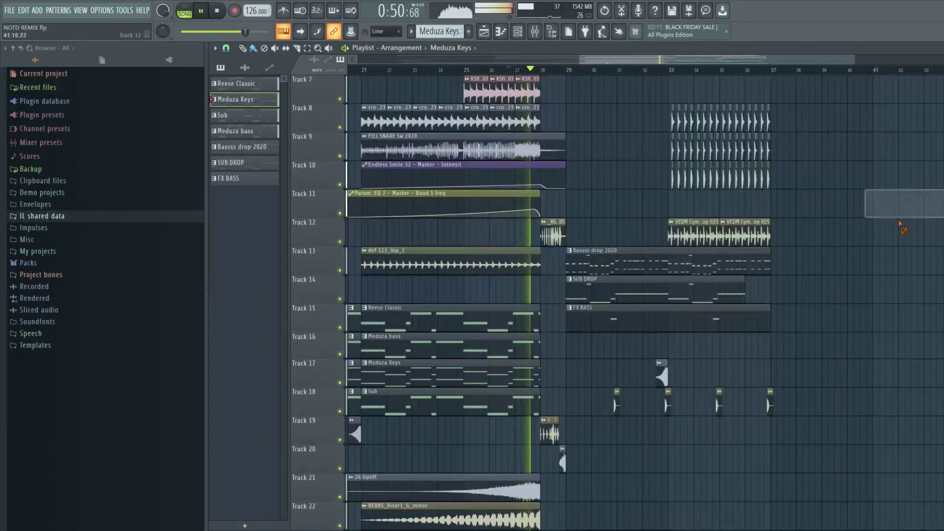
scroll(870, 243, "down", 2)
scroll(871, 246, "up", 3)
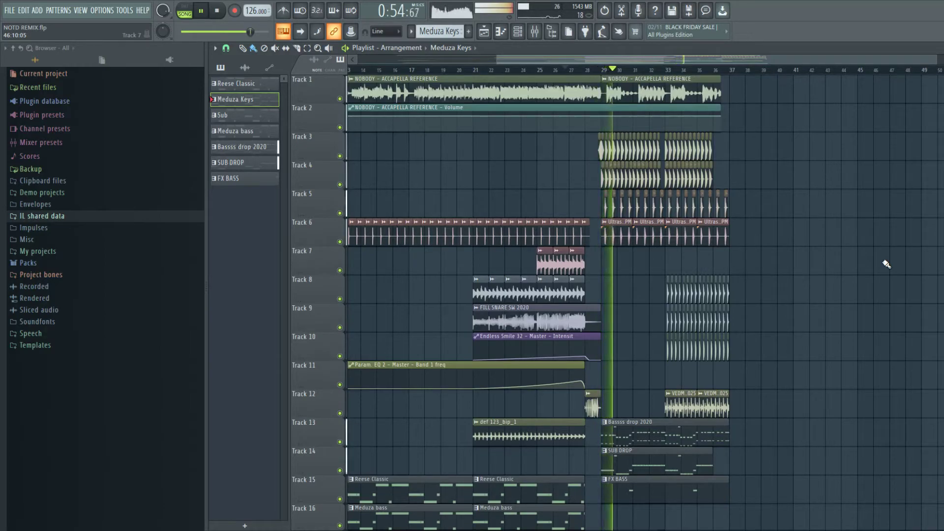
scroll(818, 244, "down", 6)
scroll(863, 233, "up", 3)
left_click(868, 255)
right_click(878, 259)
scroll(831, 254, "down", 2)
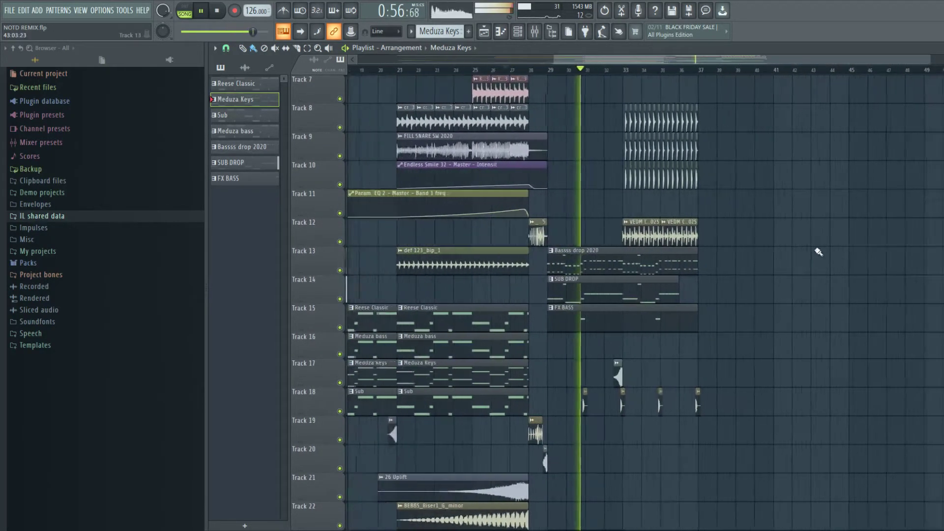
scroll(819, 255, "up", 6)
scroll(740, 284, "up", 2)
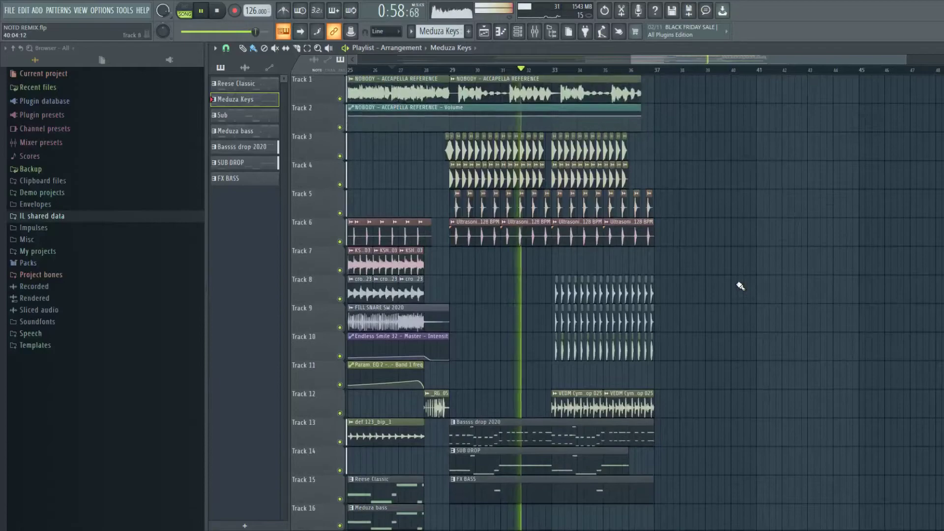
scroll(738, 283, "down", 3)
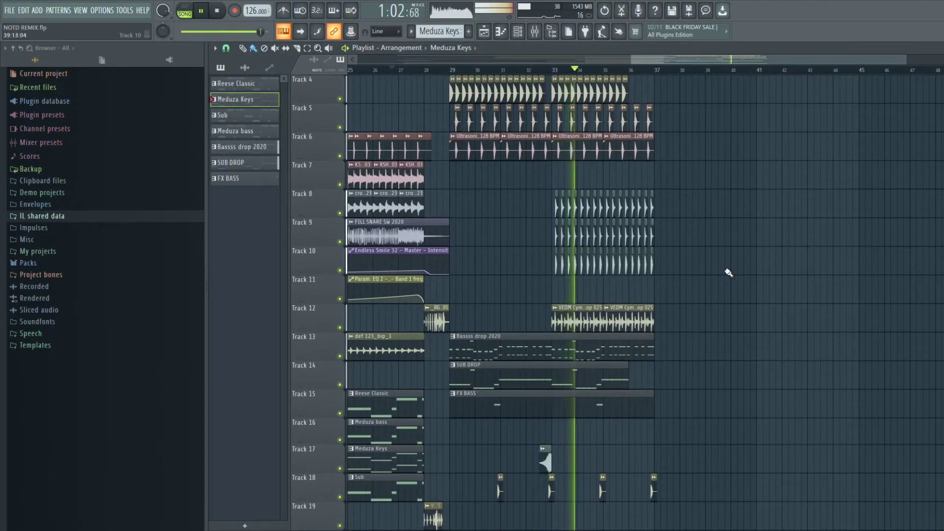
scroll(729, 273, "up", 3)
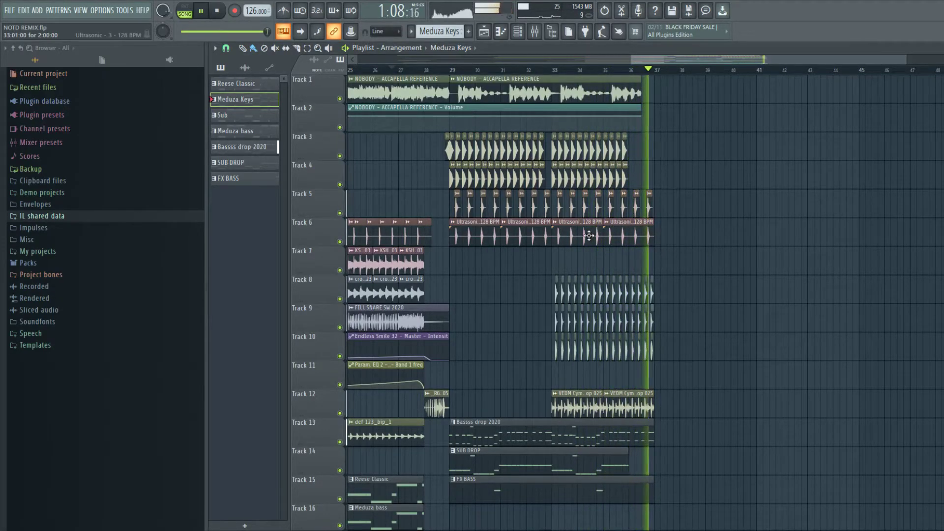
key("space")
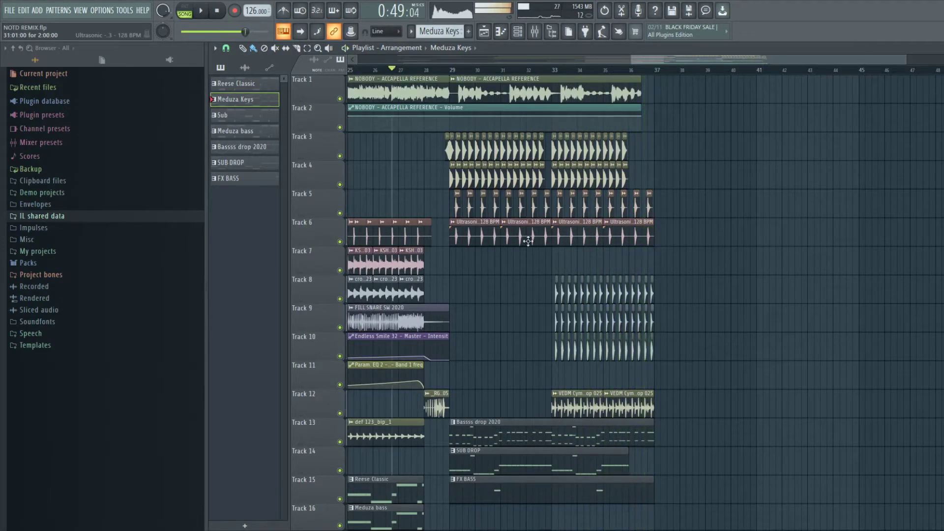
- Solo the NOBODY acapella on Track 1 and play its drop section from within bar 29
scroll(532, 242, "up", 5)
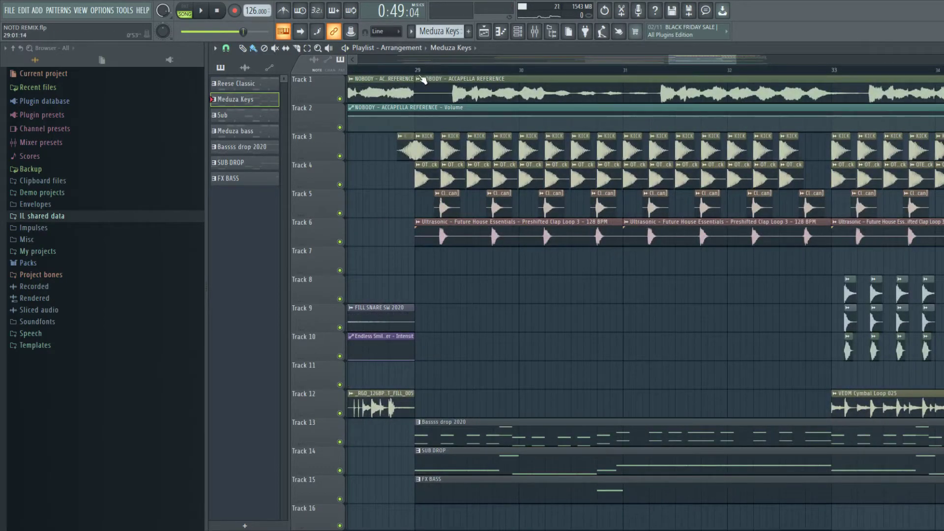
right_click(340, 99)
left_click(417, 71)
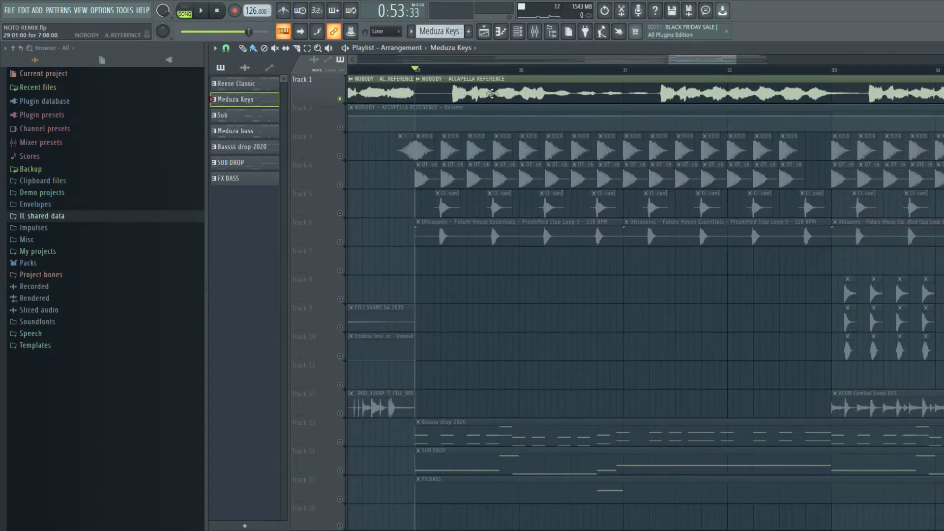
left_click(449, 71)
key("space")
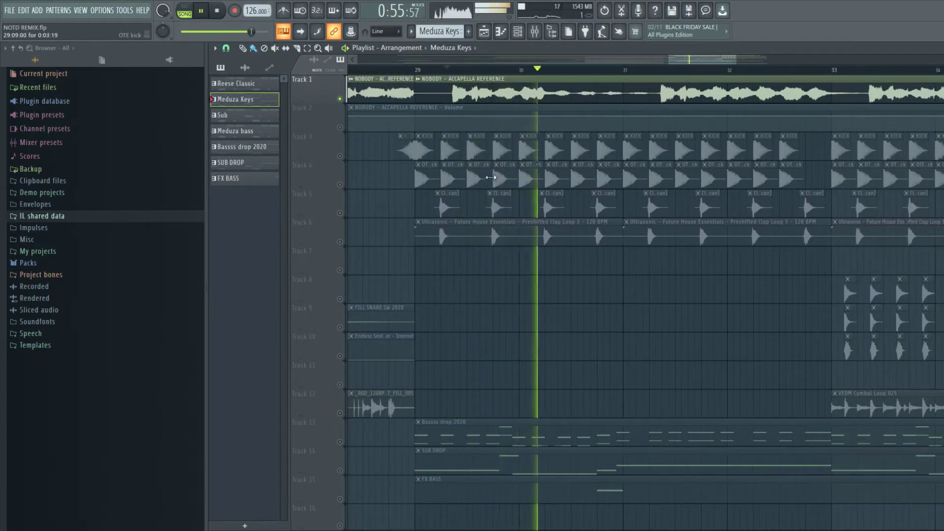
- Stop playback, enable the kick and clap tracks, Tracks 3 to 6, and mute the acapella on Track 1
key("space")
left_click(341, 156)
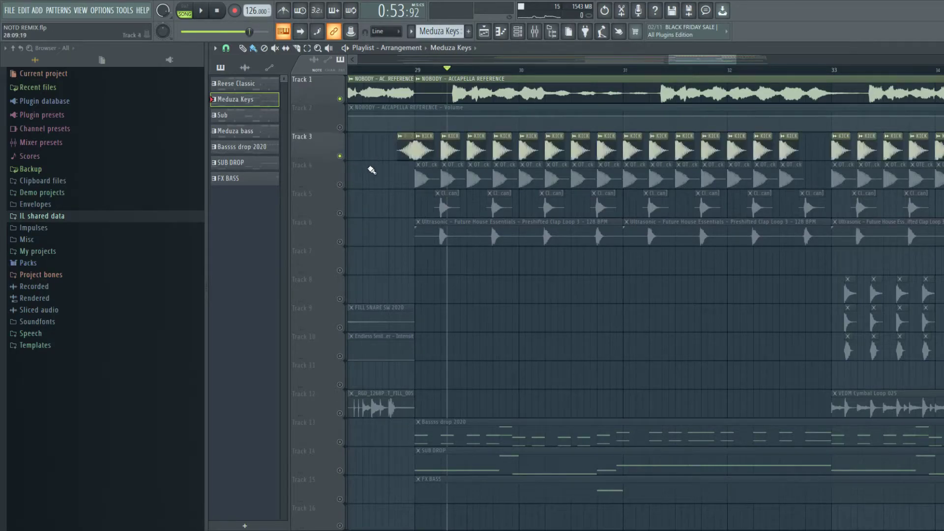
left_click(339, 185)
left_click(339, 214)
left_click(340, 242)
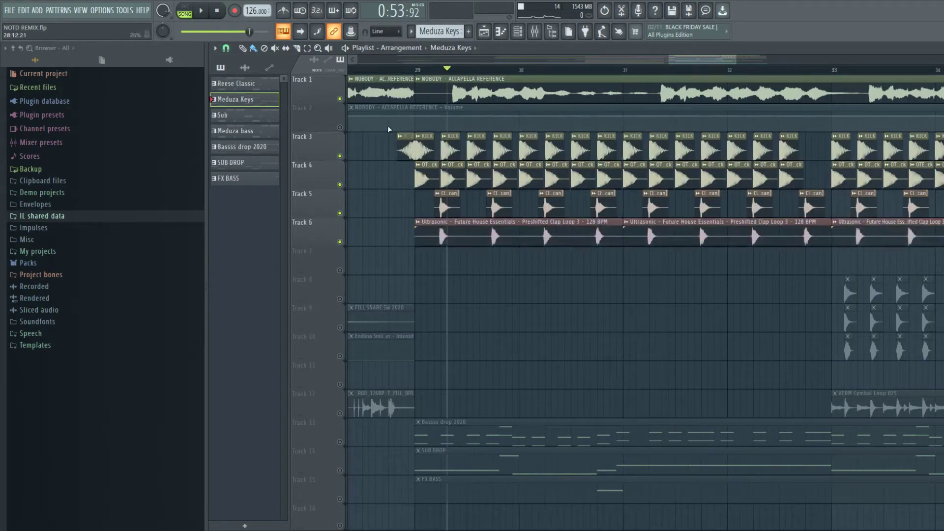
scroll(401, 67, "left", 1)
left_click(340, 99)
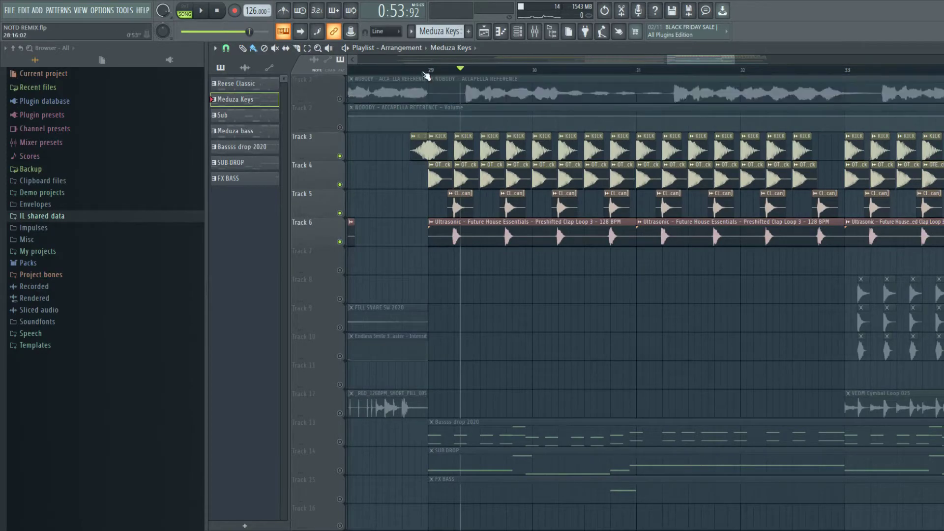
- Move the playback position to just before bar 29 and inspect the KICK #2 and KICK samples on Track 3
scroll(423, 72, "left", 1)
left_click(419, 71)
double_click(437, 150)
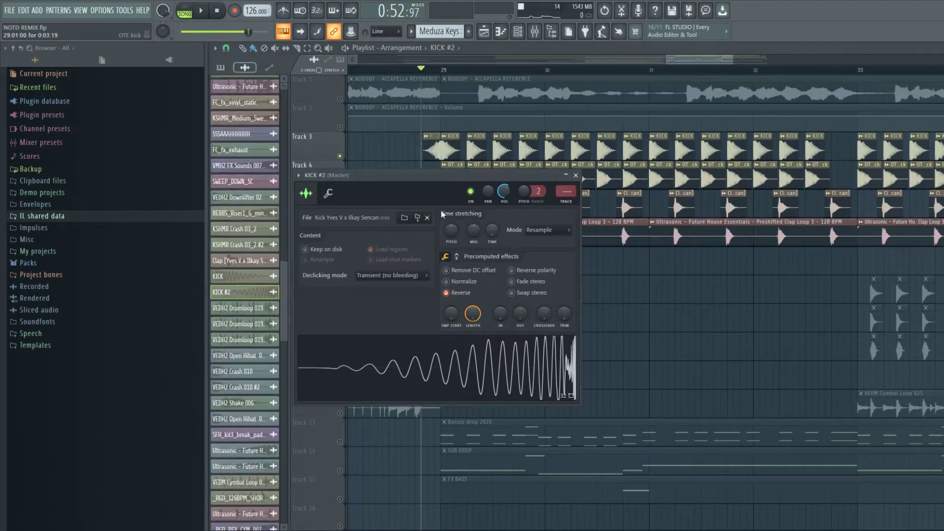
left_click(577, 174)
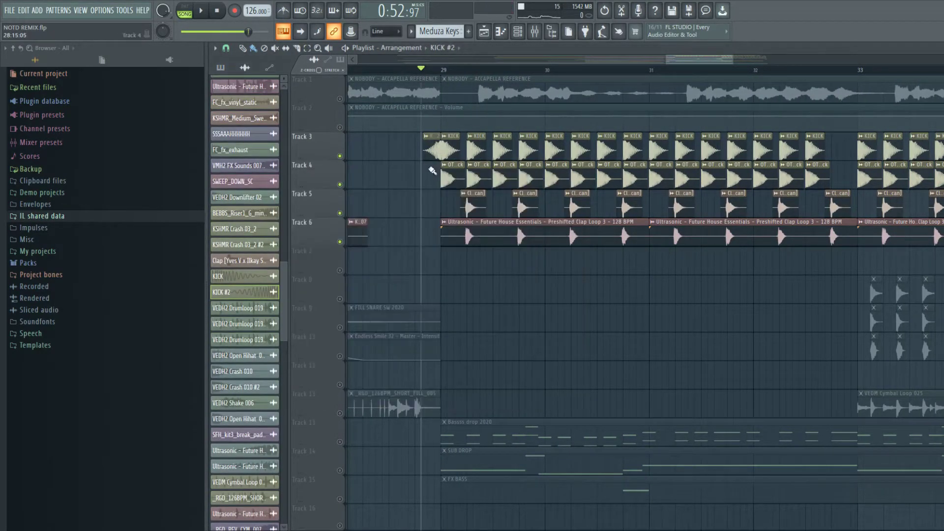
double_click(456, 153)
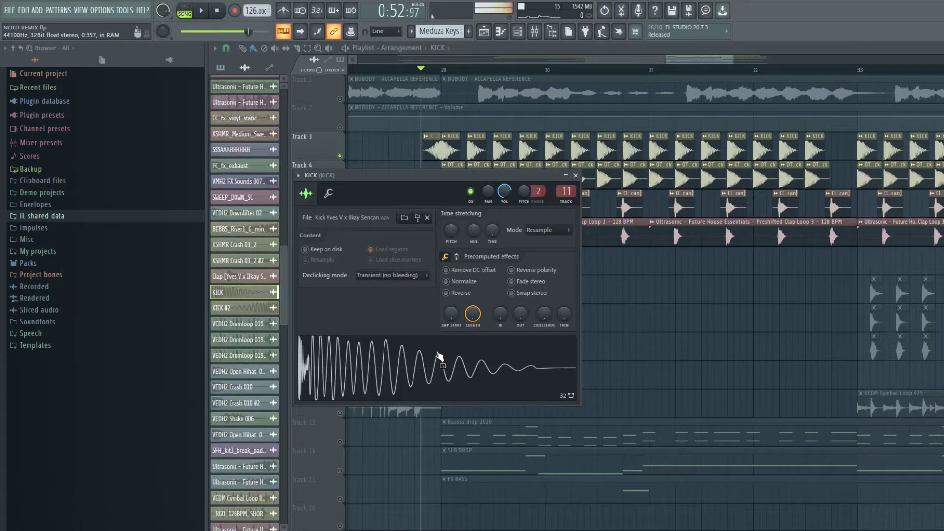
left_click(576, 176)
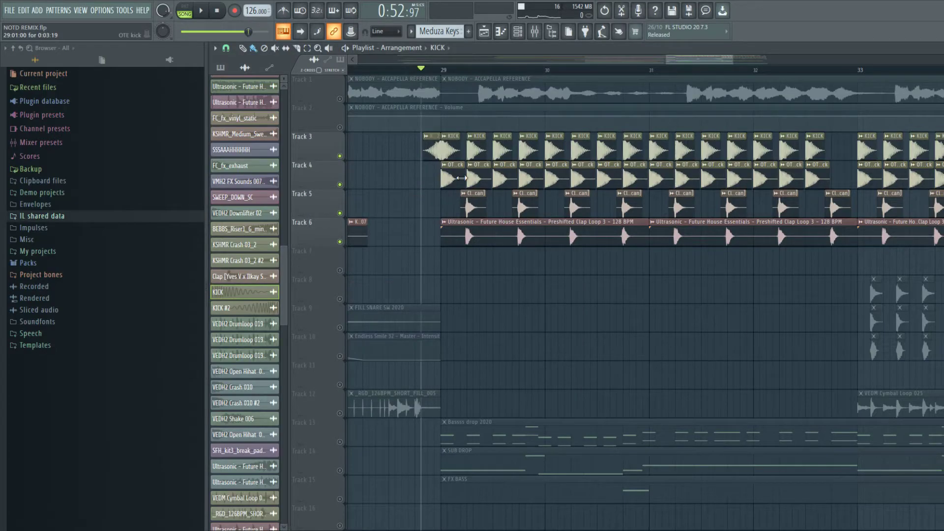
- Inspect the OTE kick sample on Track 4 and its Fruity parametric EQ 2 in the mixer, then close their windows
double_click(462, 178)
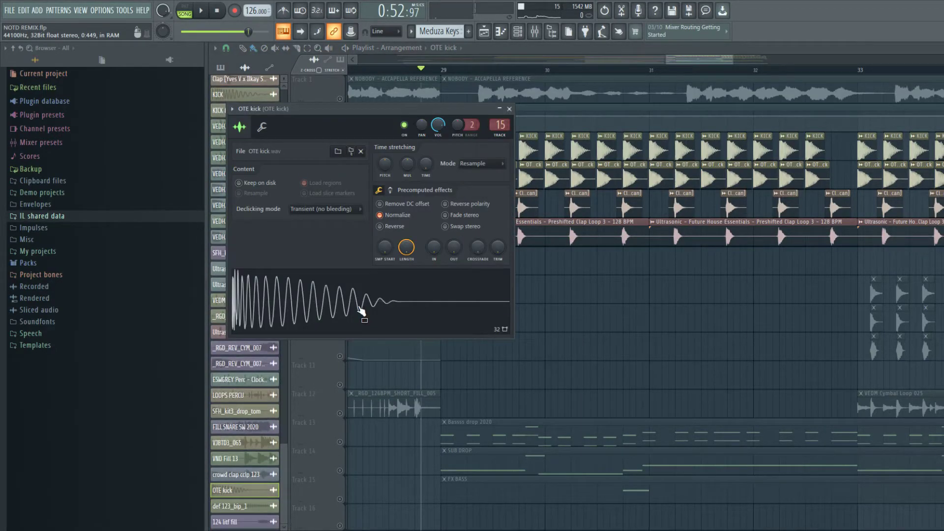
left_click(544, 33)
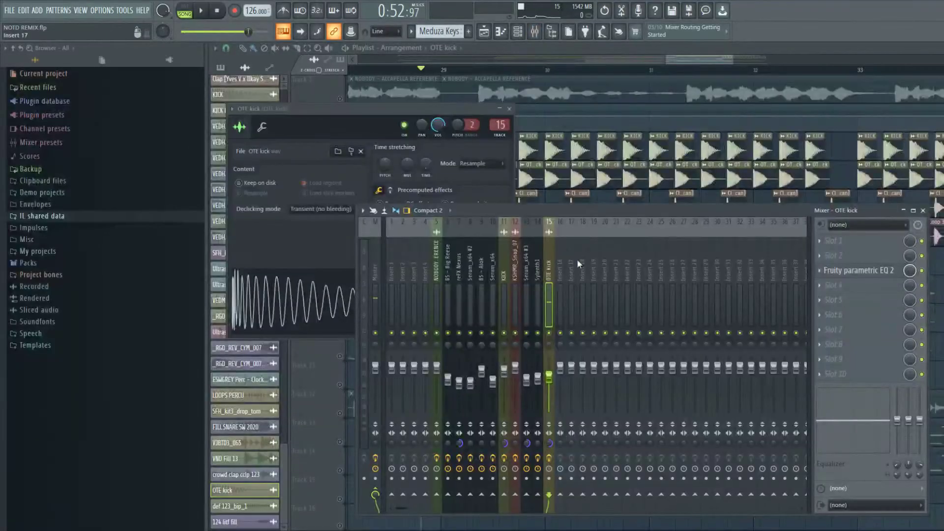
left_click(858, 270)
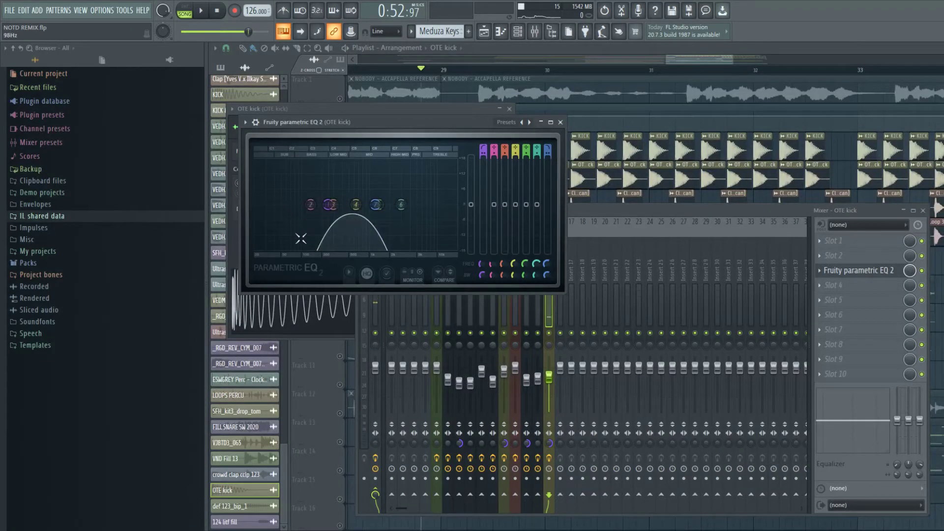
key("z")
left_click(561, 122)
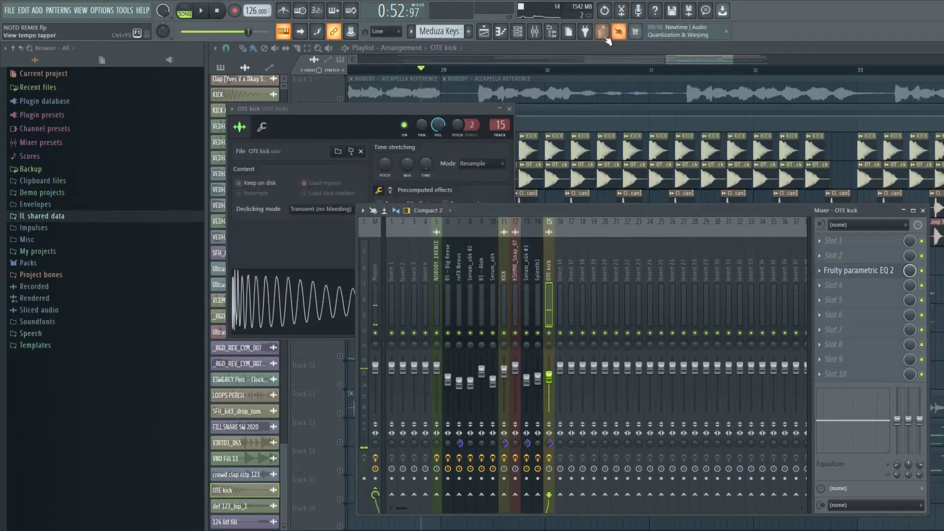
left_click(564, 86)
- Leave only the clap tracks, Tracks 5 and 6, enabled, play them from bar 29 and stop playback
right_click(340, 214)
left_click(340, 242)
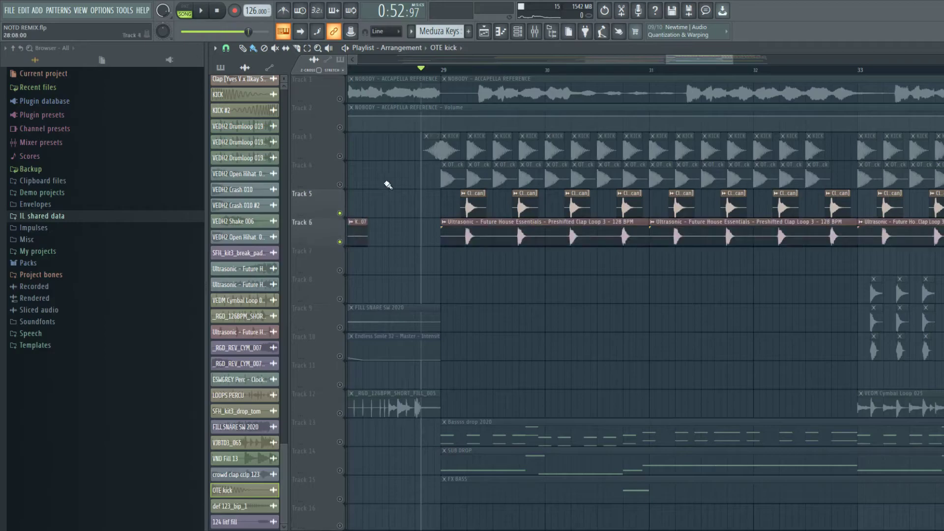
left_click(452, 73)
key("space")
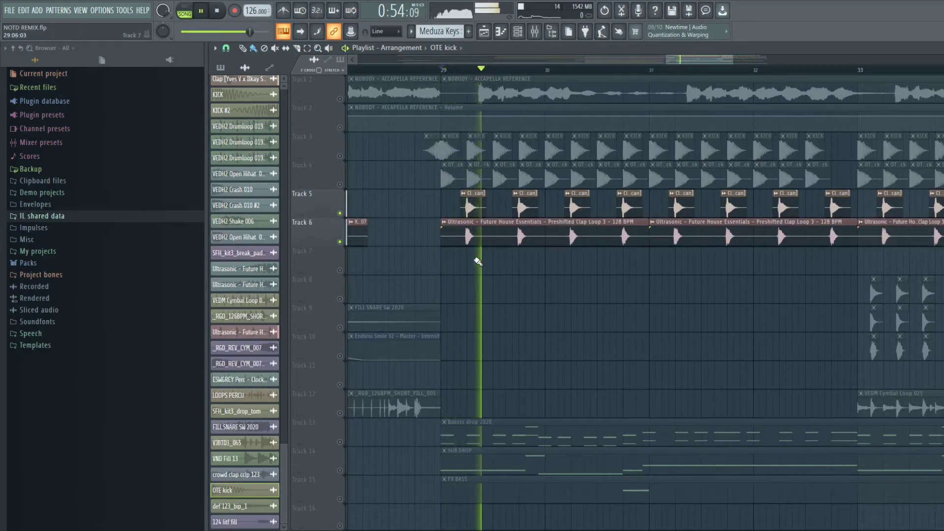
key("space")
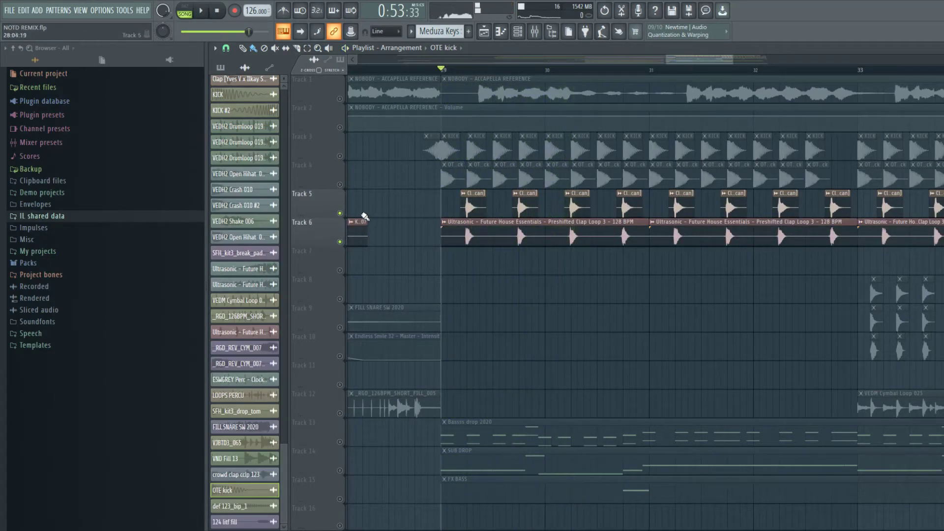
- Solo and play the clap on Track 5, and do the same with the clap loop on Track 6
right_click(340, 214)
key("space")
key("space")
right_click(340, 242)
key("space")
scroll(426, 256, "down", 3)
scroll(436, 255, "down", 4)
key("space")
- Set the playback position to bar 33 and enable the percussion and cymbal loop tracks, Tracks 8 to 12
scroll(654, 112, "up", 5)
left_click(596, 73)
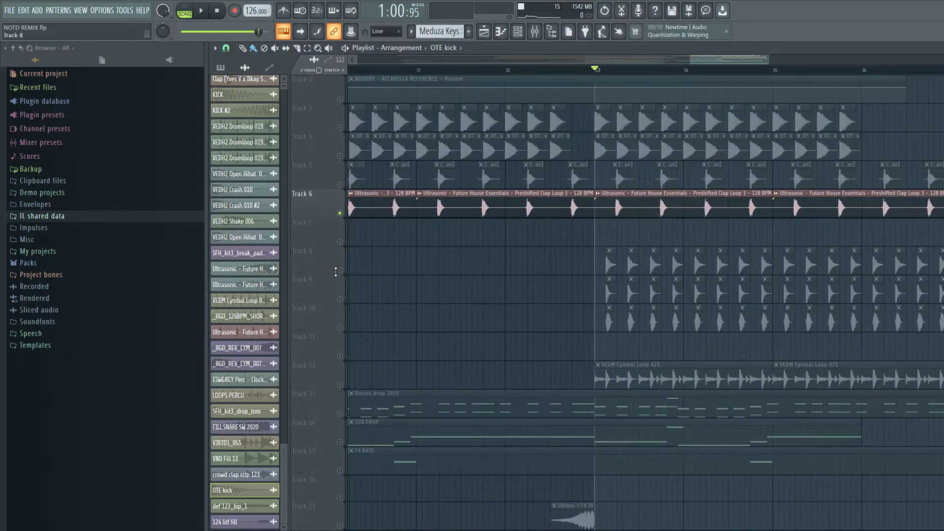
left_click(339, 271)
left_click(339, 299)
left_click(339, 327)
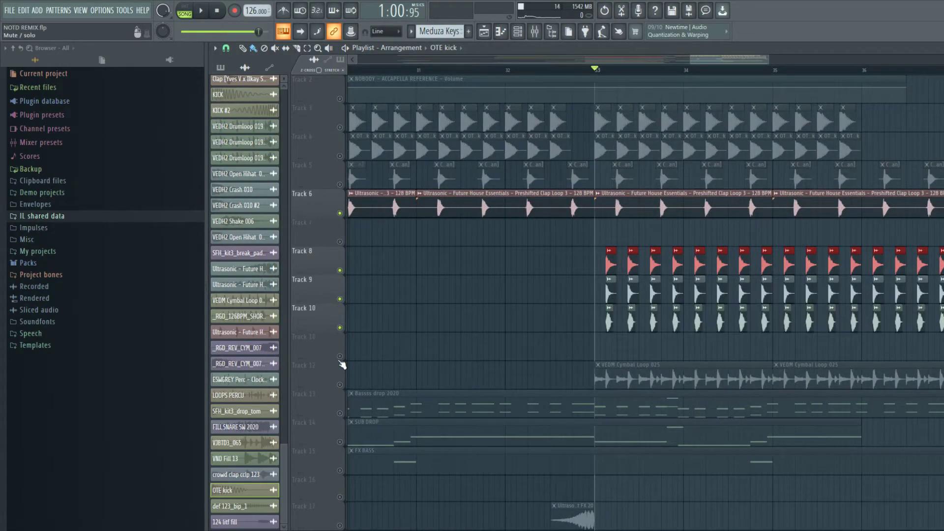
left_click(339, 385)
- Play the percussion tracks from bar 33 with Track 6 muted, look through them and stop playback
key("space")
left_click(339, 213)
scroll(350, 223, "down", 3)
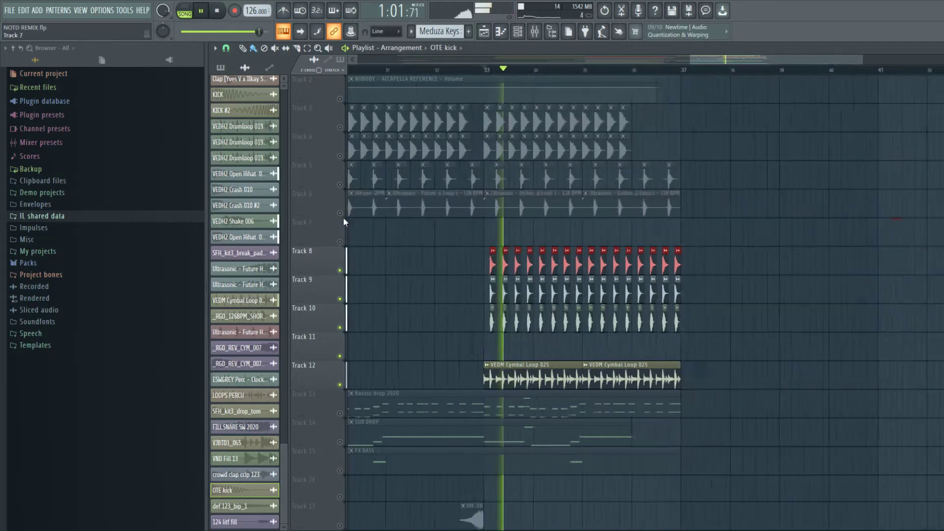
left_click(696, 234, "ctrl")
scroll(656, 226, "down", 5)
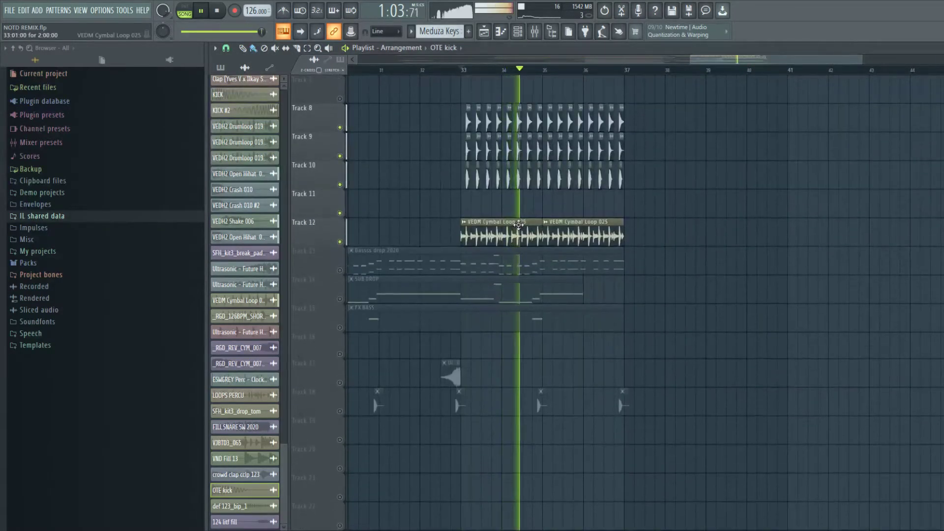
scroll(522, 223, "down", 3)
scroll(466, 232, "up", 4)
key("space")
scroll(466, 232, "down", 4)
scroll(386, 366, "up", 3)
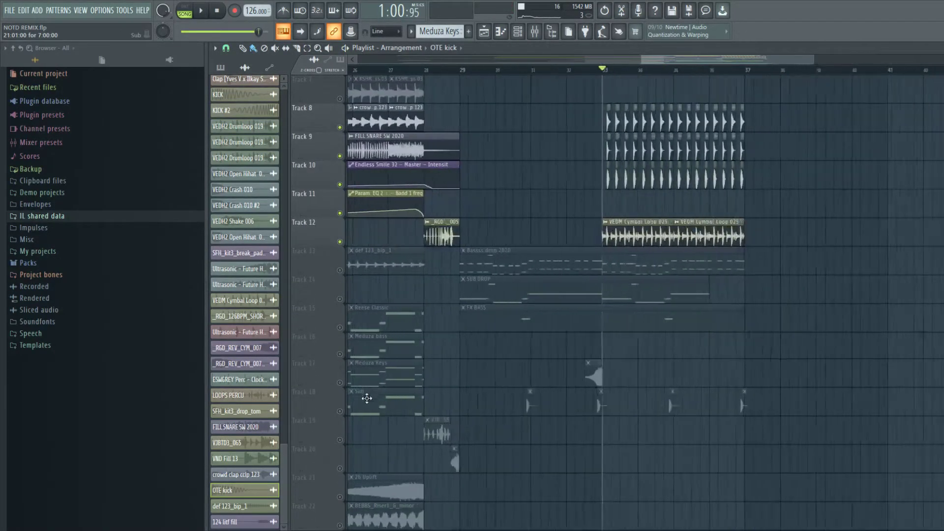
- Solo the tom hits on Track 18 and play them from just before bar 33, stopping playback afterward
right_click(340, 411)
scroll(673, 300, "up", 5)
left_click(507, 71)
key("space")
key("space")
scroll(508, 120, "down", 1)
scroll(512, 123, "down", 4)
scroll(369, 312, "up", 4)
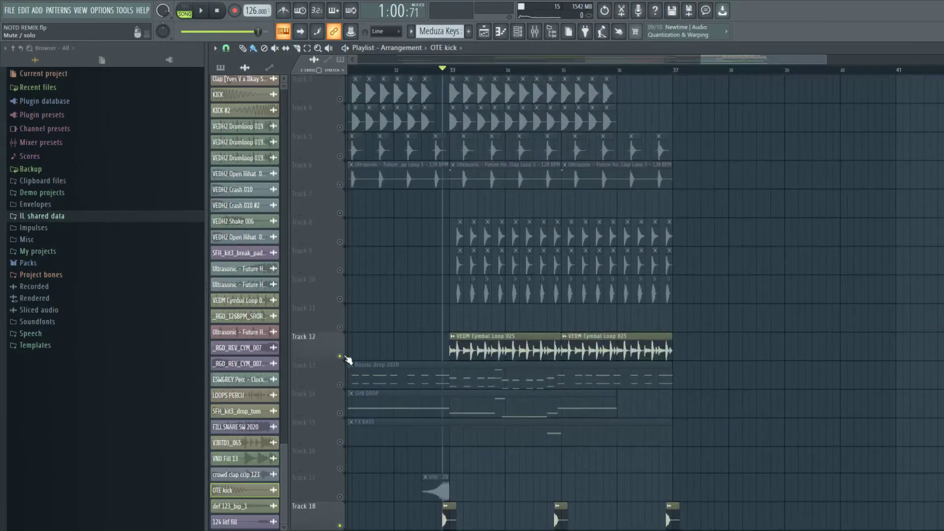
- Enable the remaining drum and percussion tracks from Track 3 up to Track 11 and play the drop from around bar 29
left_click_drag(339, 299, 340, 99)
scroll(522, 93, "down", 4)
scroll(404, 72, "up", 3)
left_click(404, 71)
key("space")
- Look through the drop's drum tracks during playback, including the section from just before bar 33, and stop playback
scroll(428, 200, "down", 7)
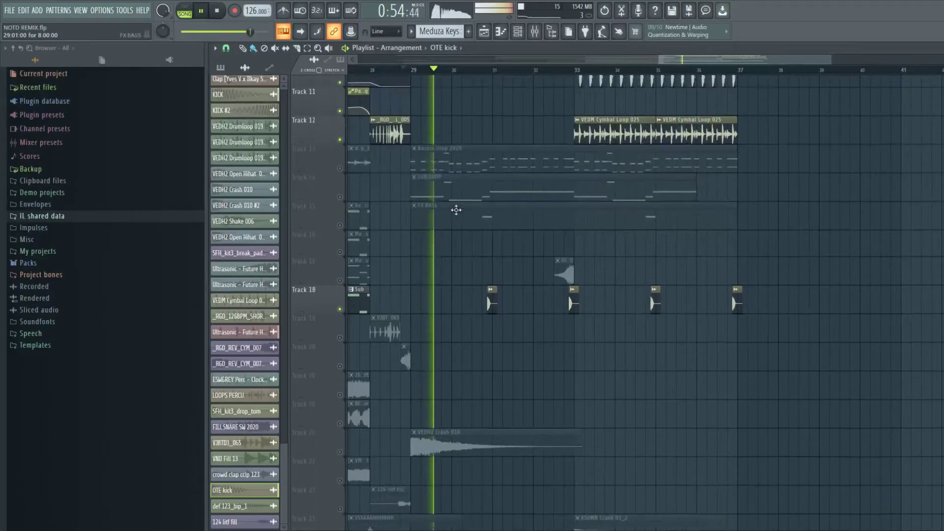
scroll(554, 308, "up", 7)
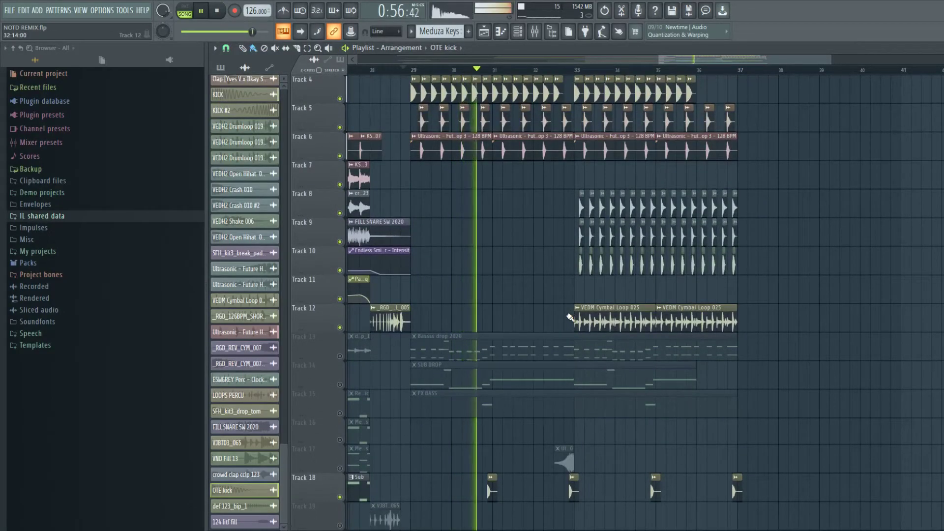
scroll(571, 98, "up", 1)
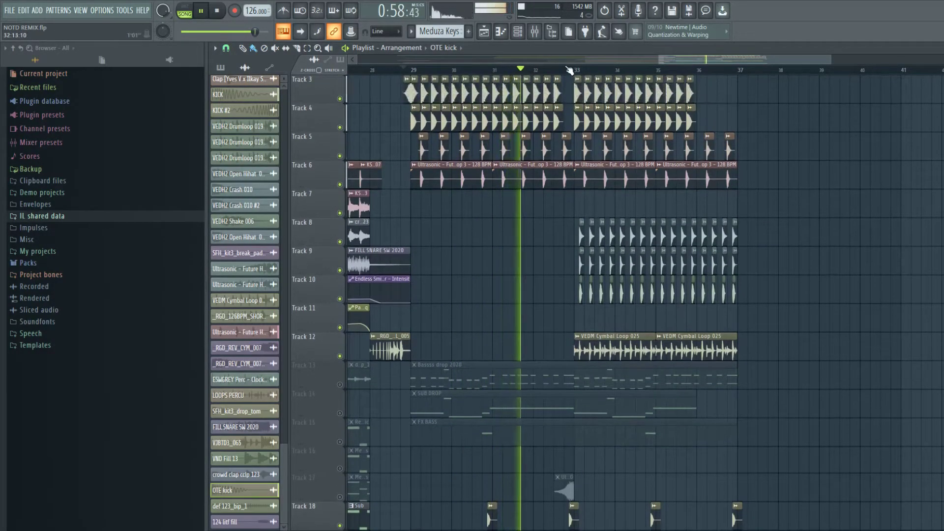
scroll(574, 104, "up", 2)
scroll(552, 226, "down", 5)
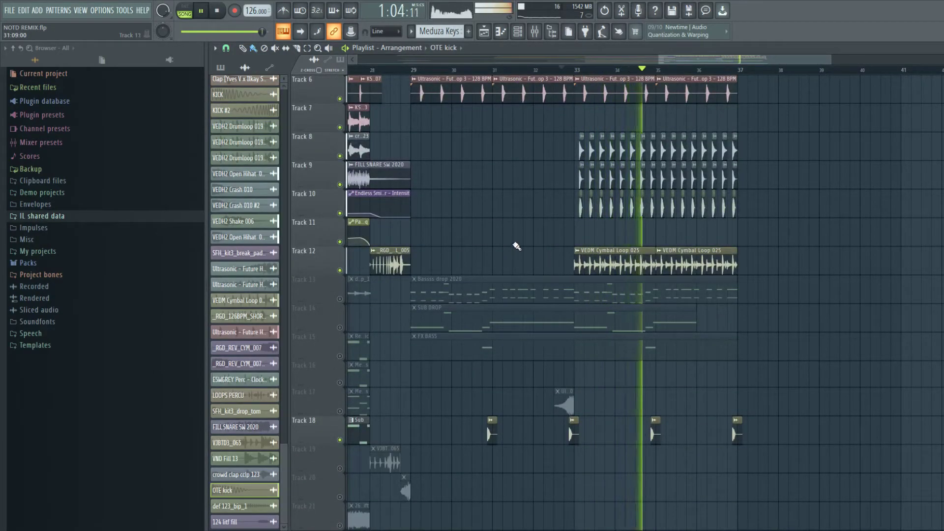
key("space")
- Leave only the crash and downlifter effects on Tracks 23, 26 and 28 enabled
scroll(459, 263, "down", 14)
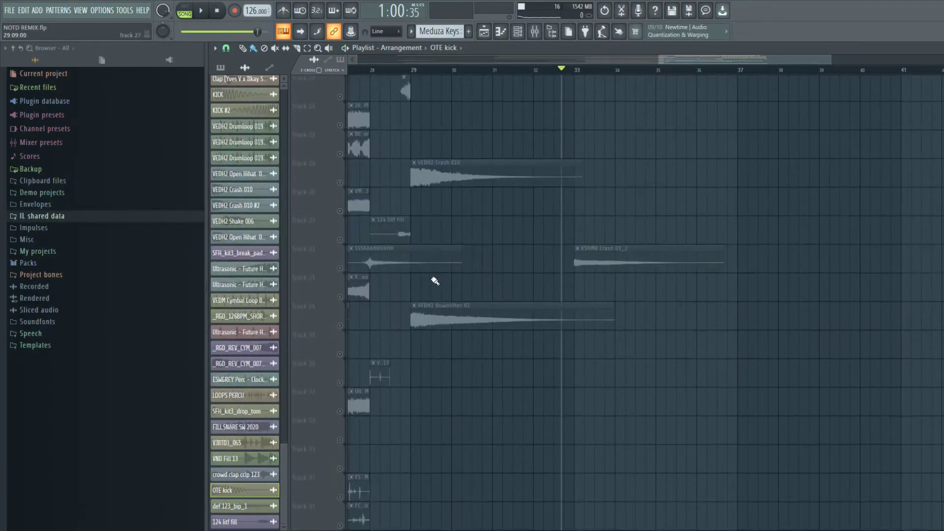
scroll(413, 295, "up", 3, "ctrl")
left_click(339, 326)
left_click(339, 268)
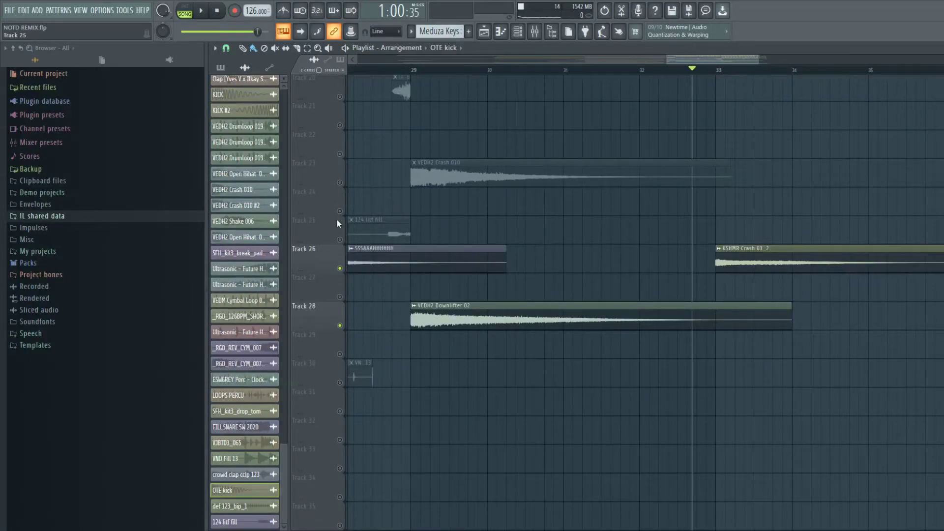
left_click(339, 182)
- Open and preview the VEDH2 Crash 010, VEDH2 Downlifter 02 and KSHMR Crash 03_2 samples, closing each one
double_click(419, 178)
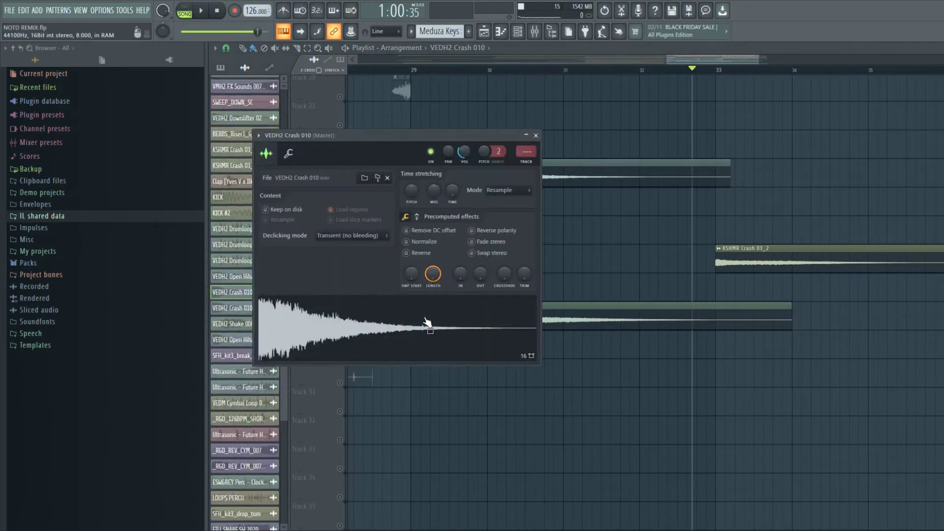
left_click(536, 136)
double_click(445, 319)
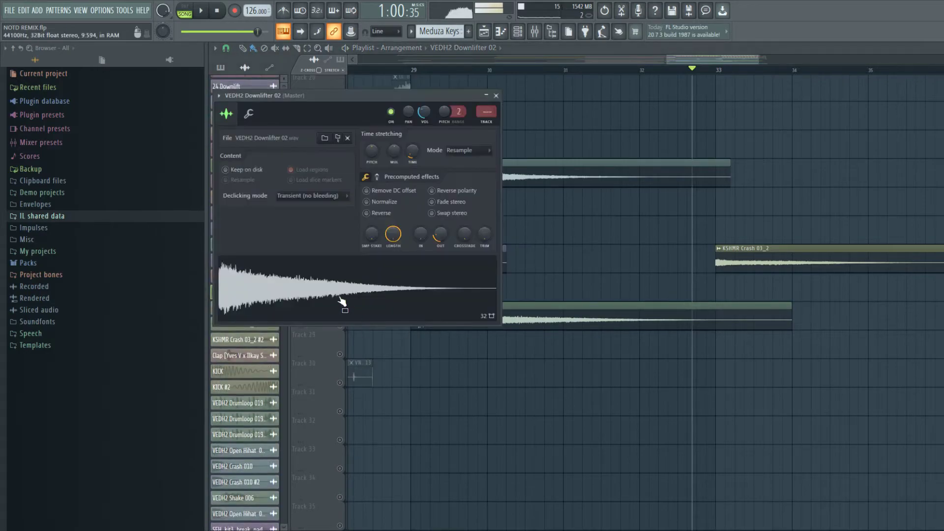
left_click(496, 95)
double_click(737, 260)
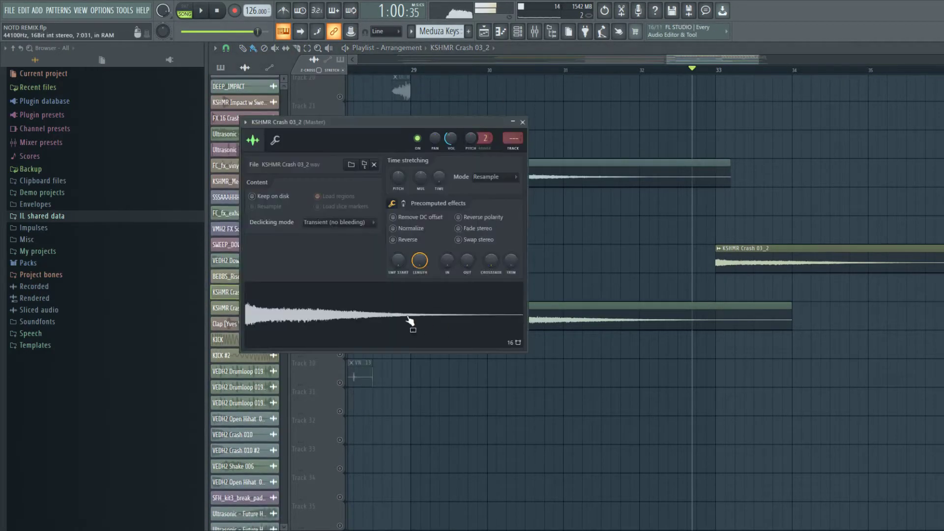
left_click(523, 122)
- Inspect and preview the Ultrasonic Short FX 20 sample on Track 17 before bar 33, with its track enabled
scroll(564, 204, "up", 10)
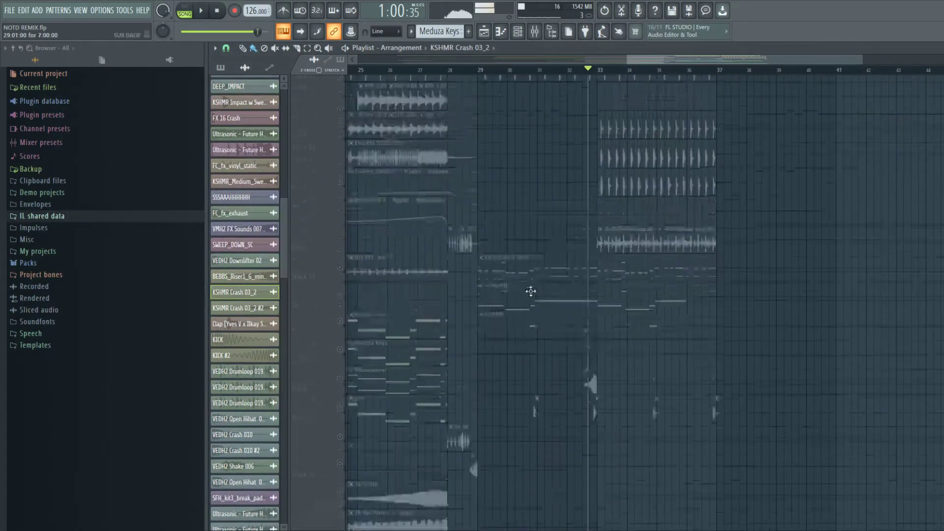
scroll(605, 379, "up", 3)
scroll(605, 379, "down", 2)
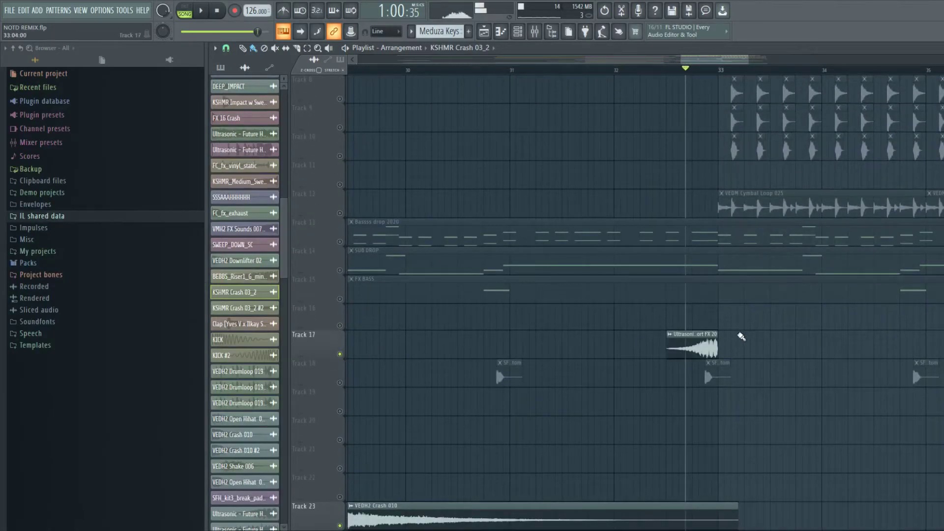
double_click(700, 344)
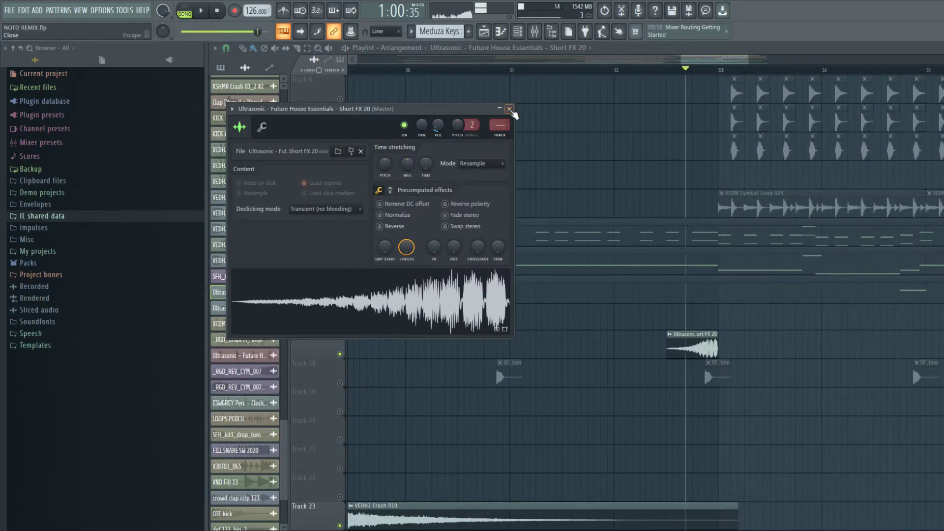
left_click(432, 310)
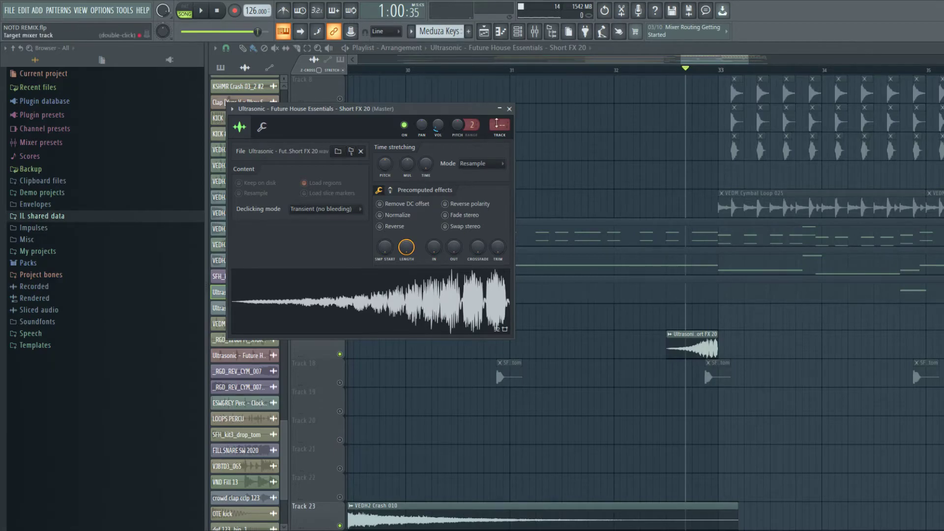
left_click(510, 109)
- Solo the Bassss drop 2020 pattern on Track 13
scroll(484, 276, "up", 1)
scroll(477, 277, "down", 3)
scroll(363, 266, "up", 3)
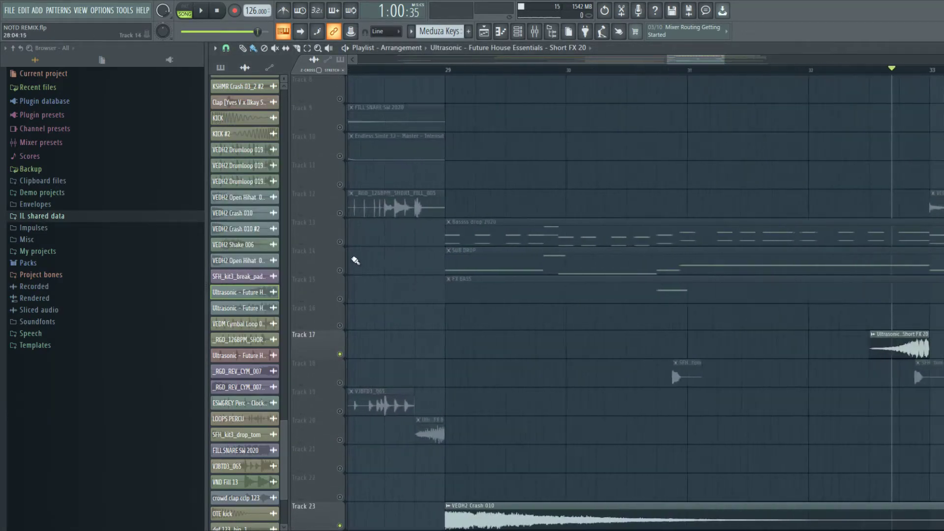
left_click(339, 242, "ctrl")
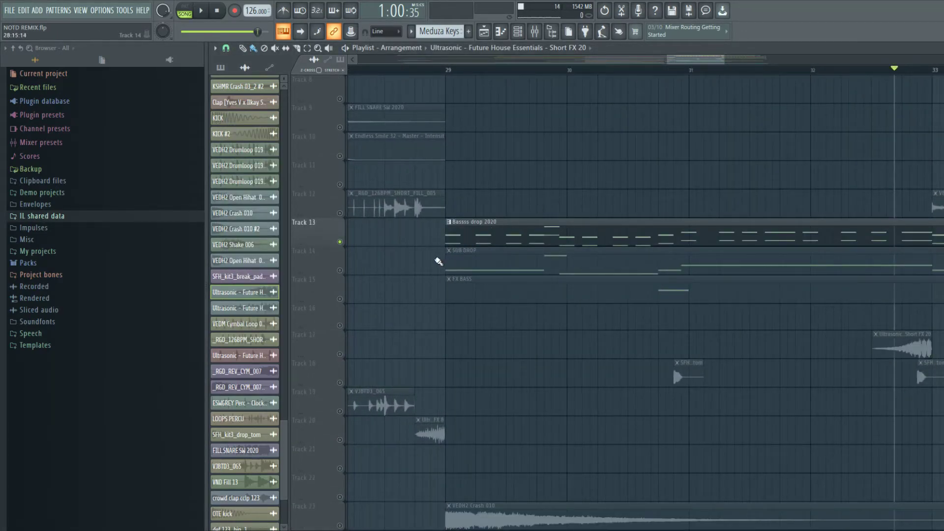
- Open the Bassss drop 2020 pattern in the channel rack, play the soloed BS - Alok channel and inspect its Serum settings
double_click(482, 240)
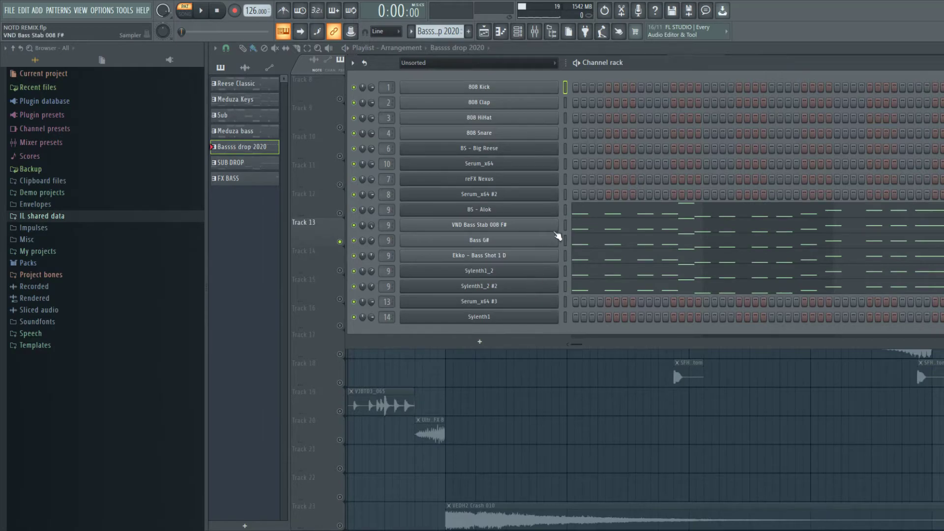
left_click(476, 216)
key("space")
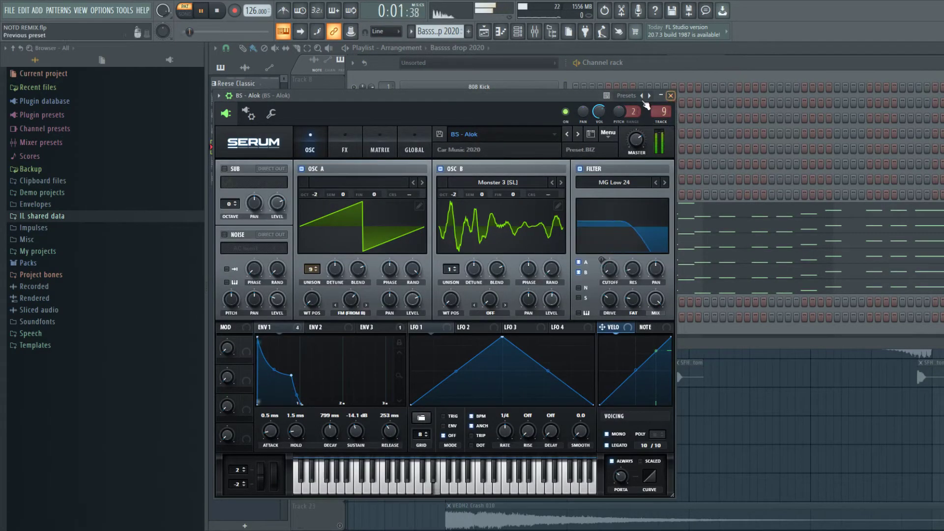
left_click(670, 96)
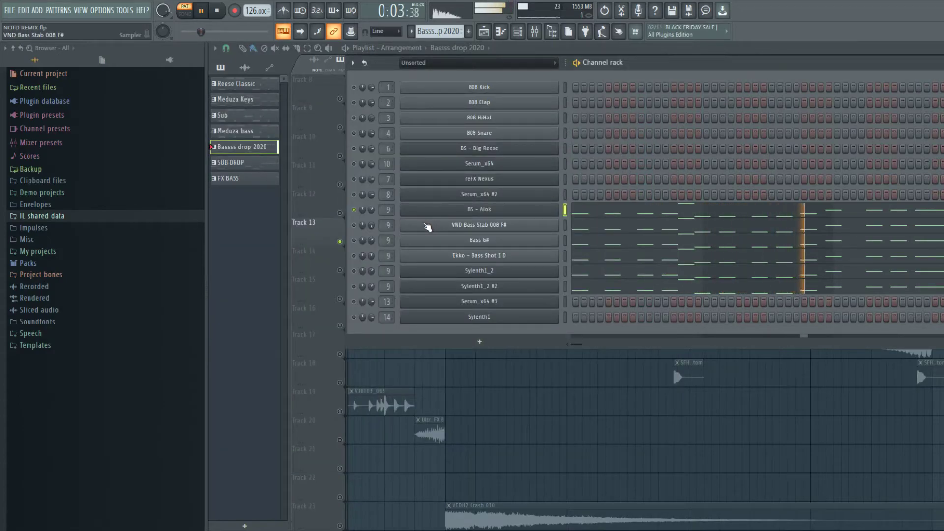
key("space")
- Play the soloed VND Bass Stab 008 F# channel and inspect its sample settings
key("space")
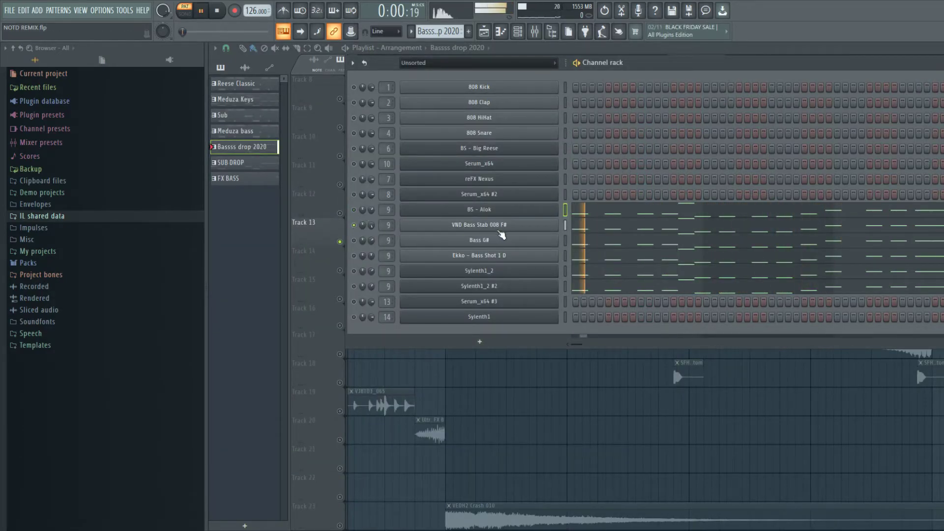
left_click(479, 225)
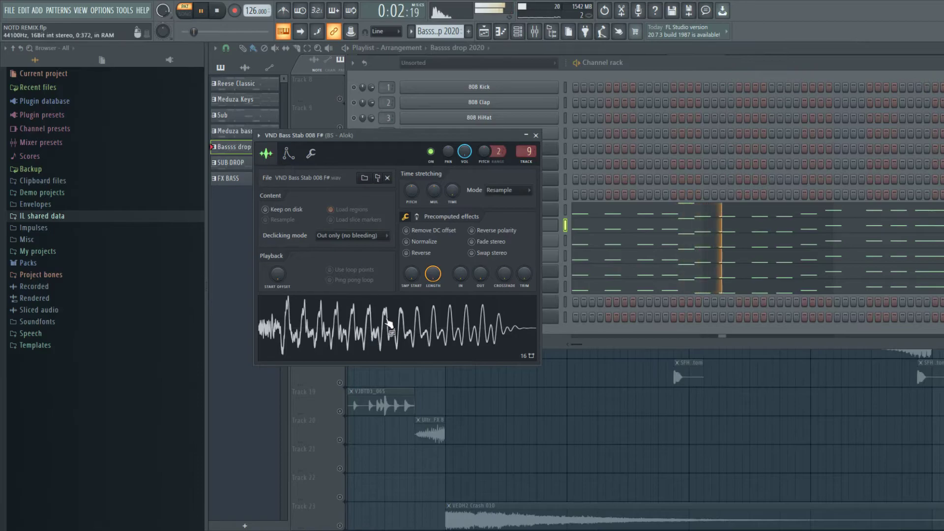
left_click(452, 225)
key("space")
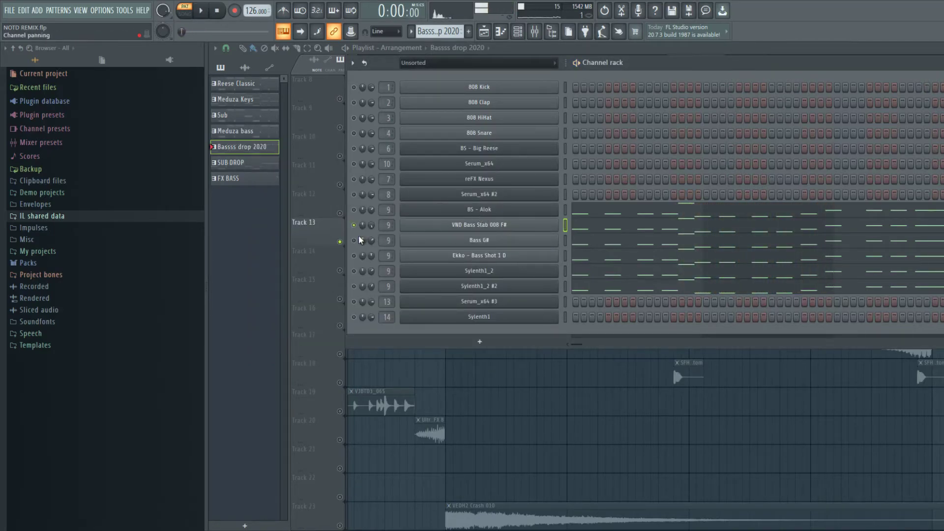
- Solo and play the Bass G# channel, followed by the Ekko - Bass Shot 1 D channel
key("space")
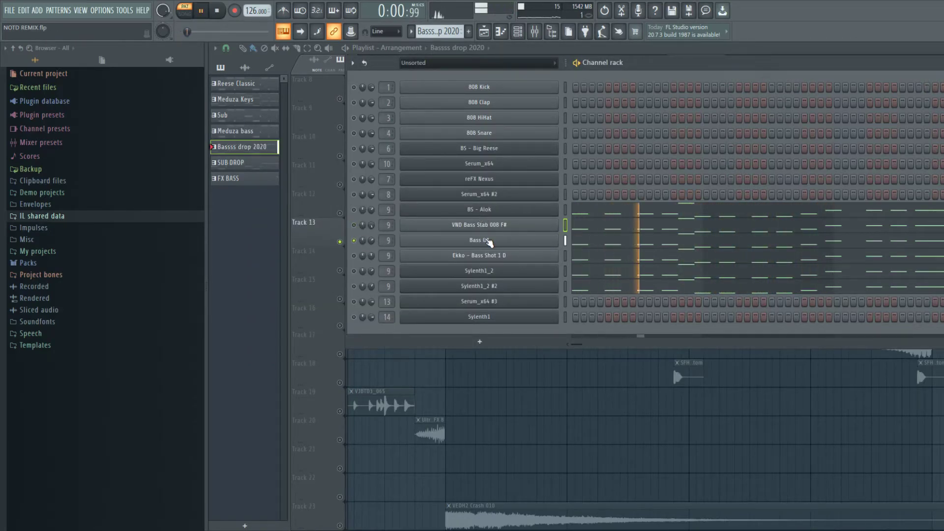
key("space")
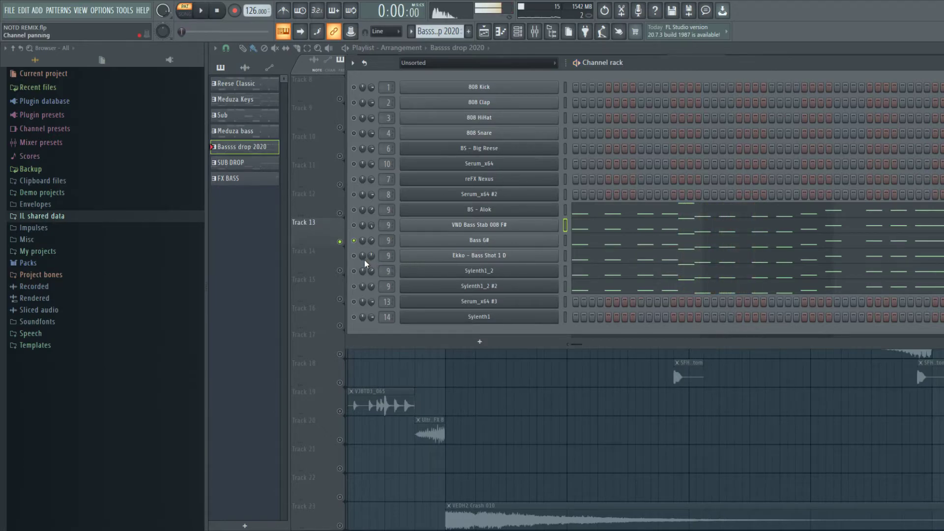
key("space")
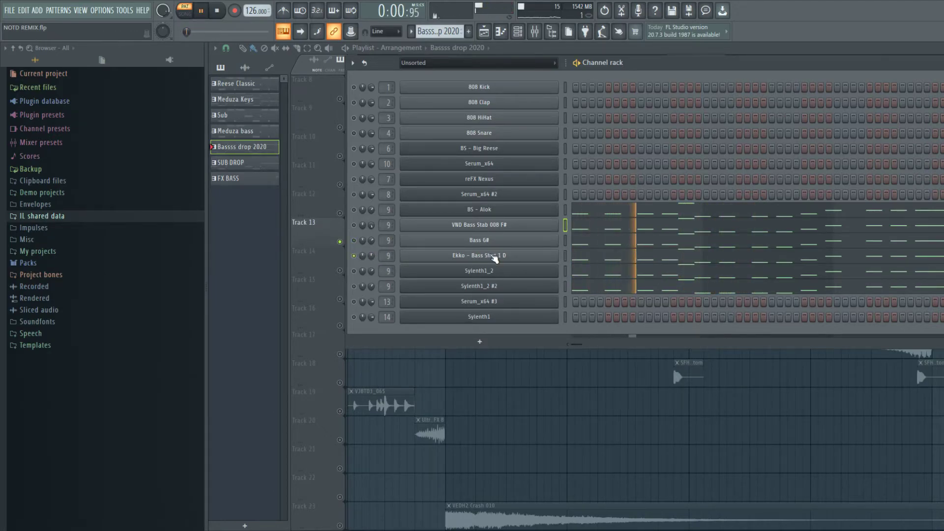
key("space")
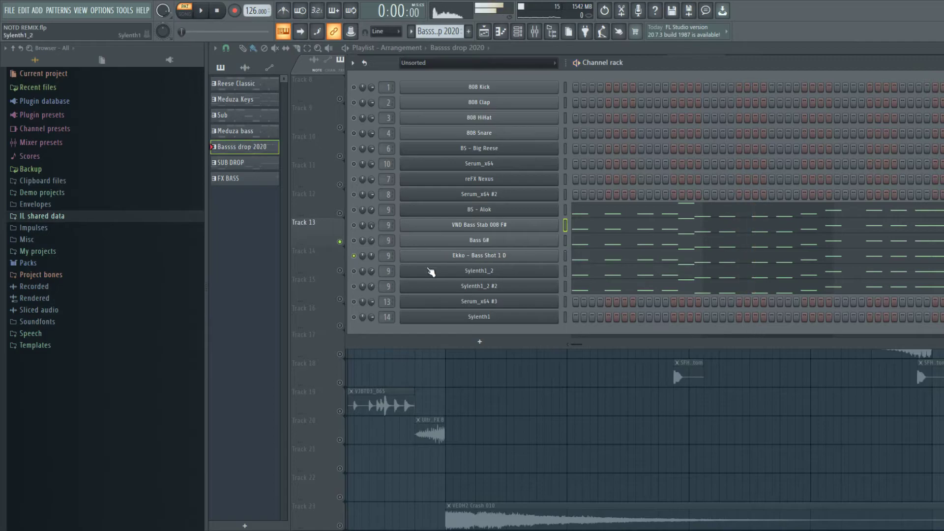
- Solo and play the Sylenth1_2 and Sylenth1_2 #2 channels in turn, opening and closing each synth to inspect its preset
key("space")
left_click(432, 275)
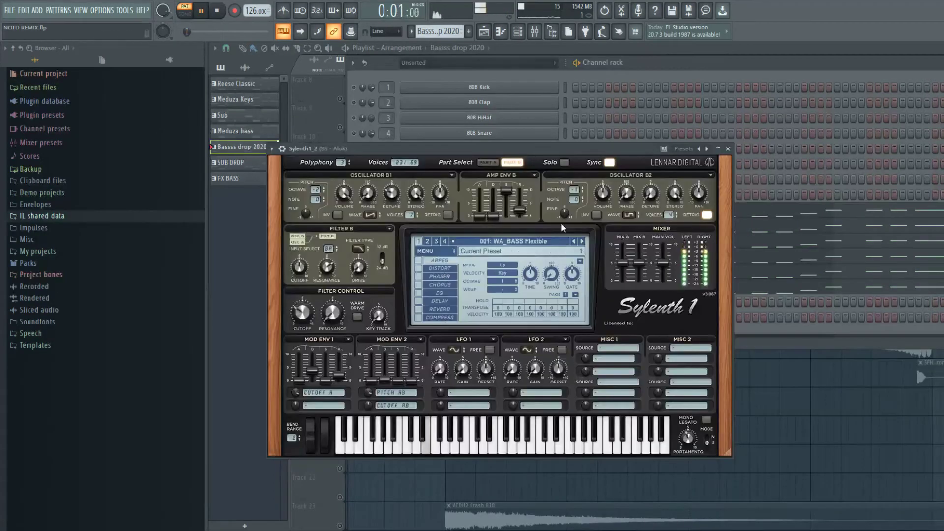
left_click(718, 150)
key("space")
key("space")
left_click(517, 287)
left_click(742, 162)
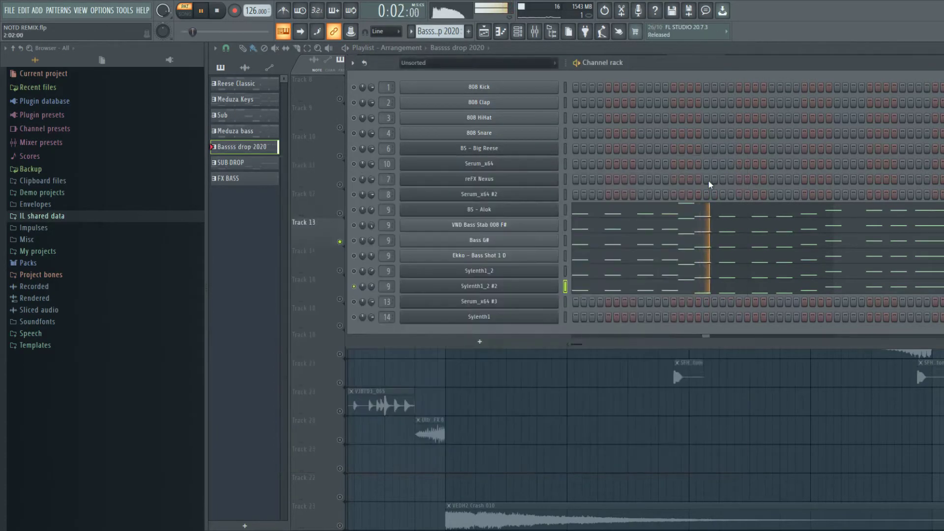
- Re-enable all channels and play the full layered Bassss drop 2020 pattern before closing the channel rack
key("space")
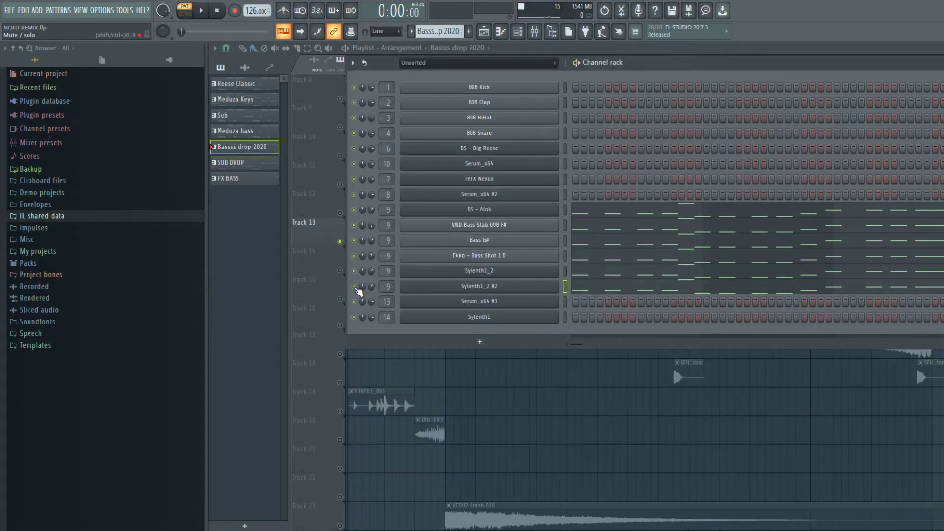
key("space")
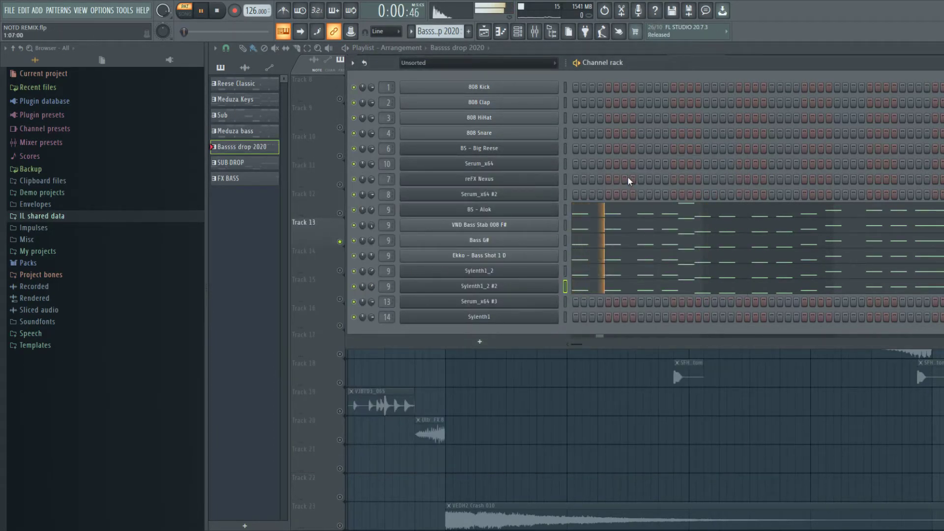
left_click(568, 45)
- Solo the SUB DROP pattern on Track 14, play it and inspect its Serum_x64 #3 preset
left_click(346, 266)
right_click(341, 270)
left_click(459, 258)
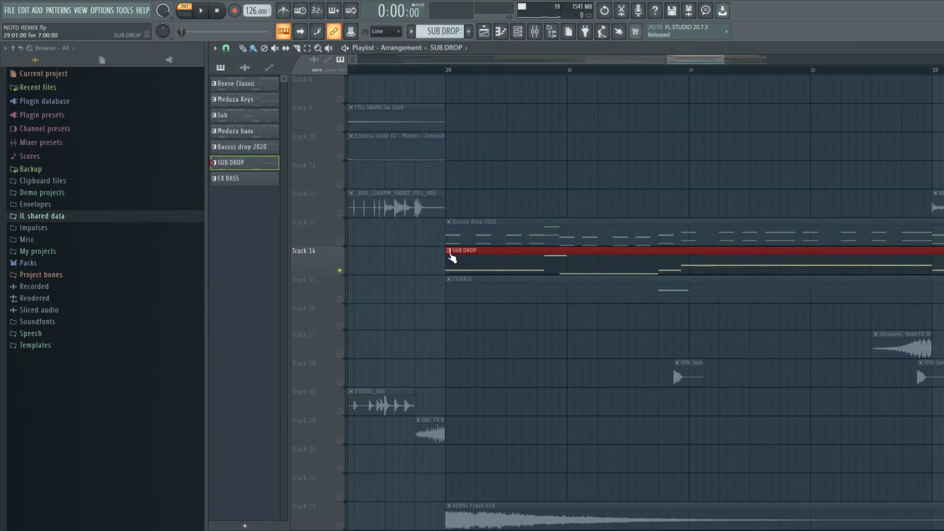
left_click(519, 33)
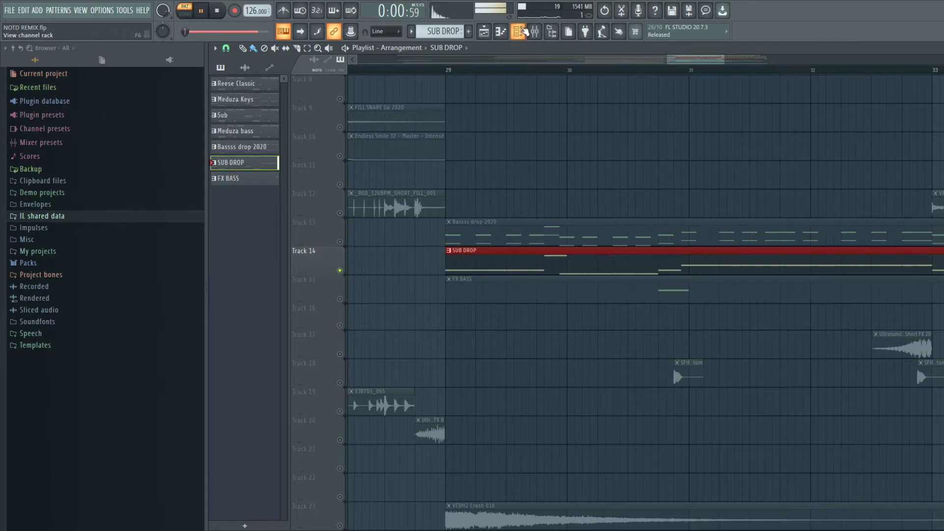
left_click(484, 304)
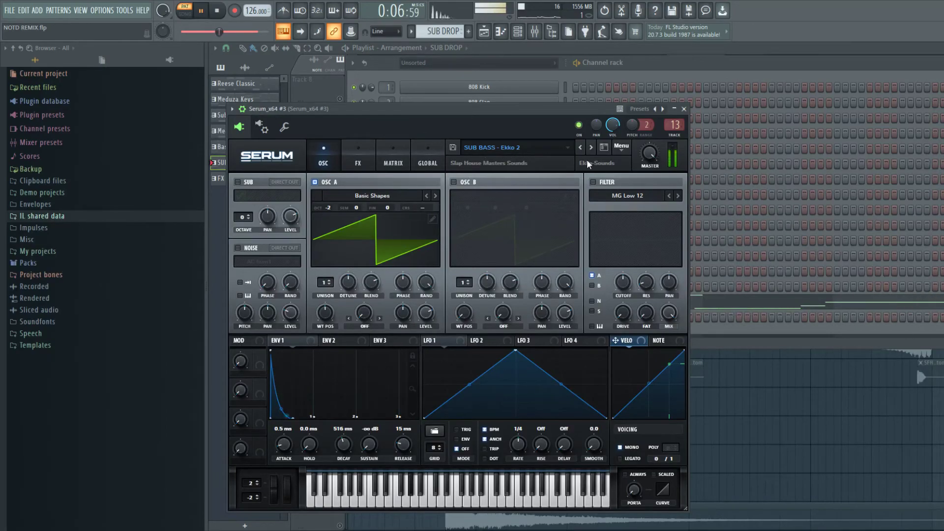
left_click(685, 110)
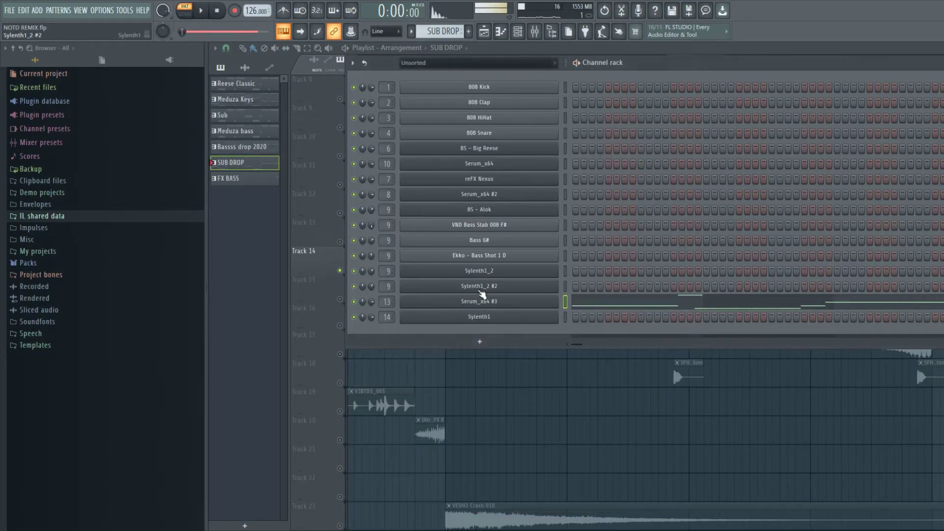
- Examine the SUB DROP notes of Serum_x64 #3 in the piano roll and compare them with the BS - Alok notes
left_click(572, 301)
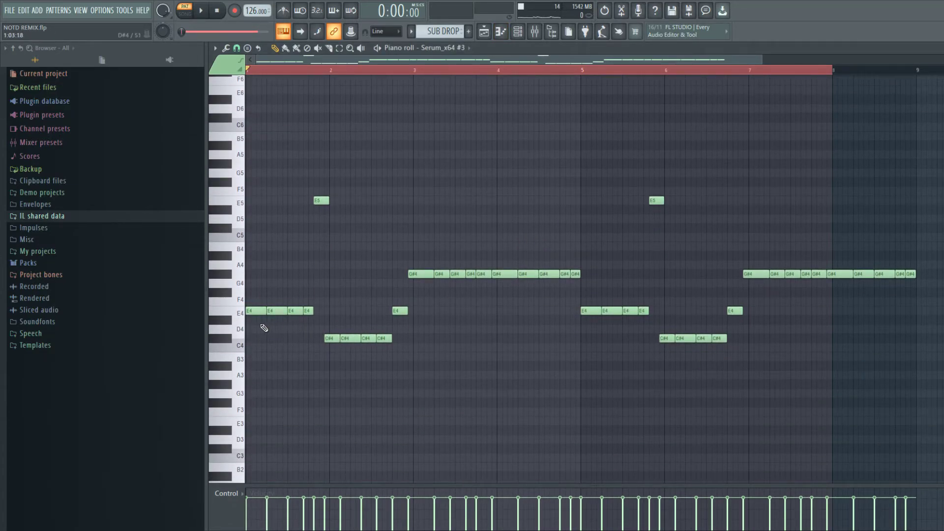
scroll(264, 328, "up", 4)
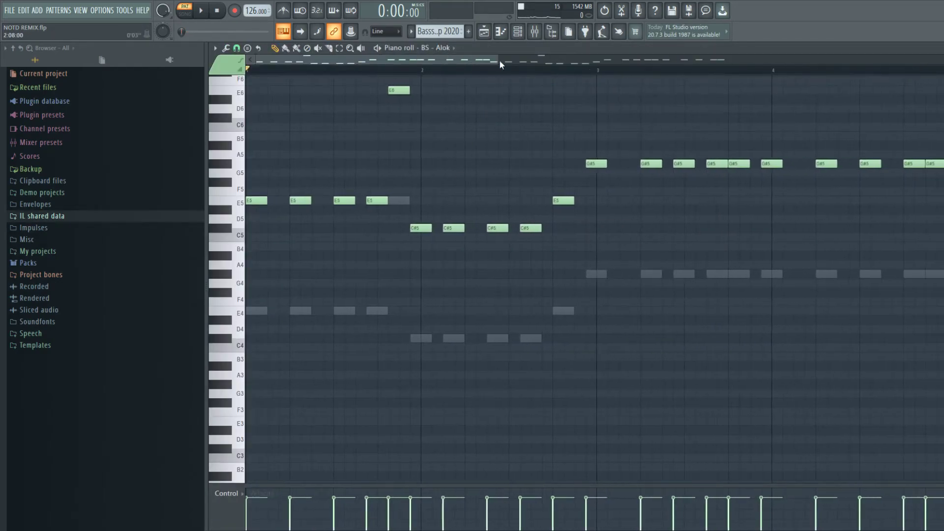
key("F6")
key("F6")
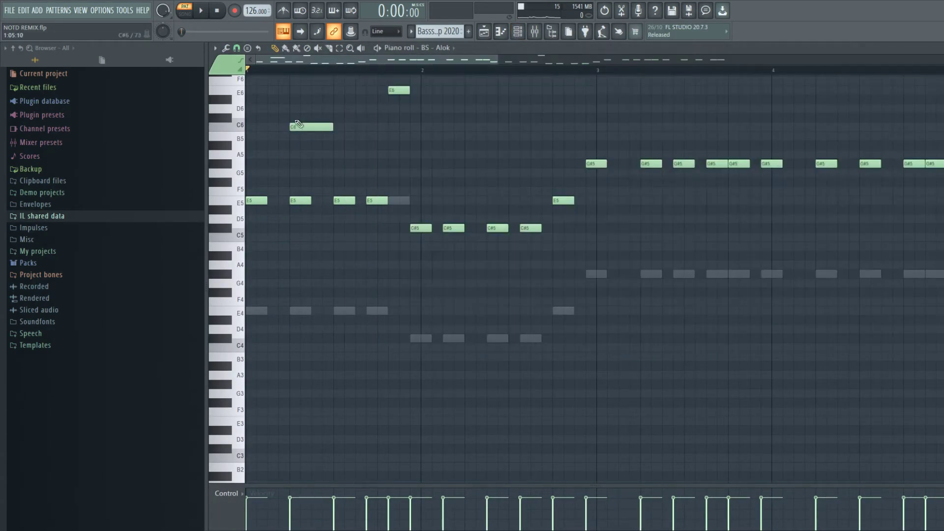
left_click(489, 32)
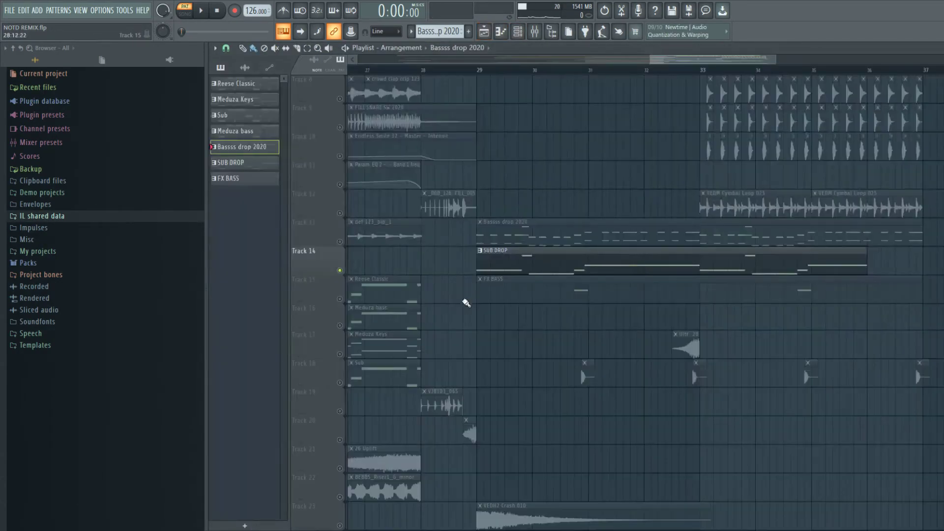
- Solo the FX BASS pattern on Track 15 and play its note just before bar 31
left_click(331, 298)
scroll(574, 237, "up", 3)
left_click(574, 72)
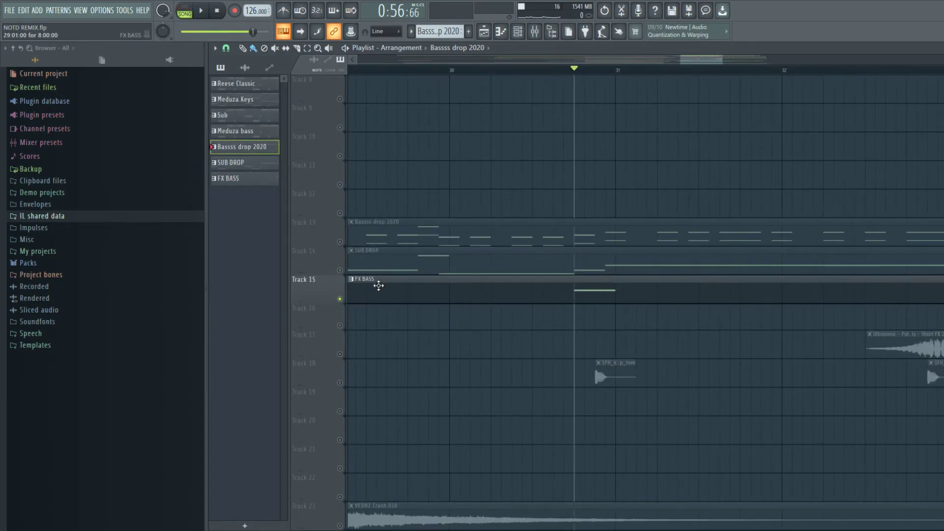
key("space")
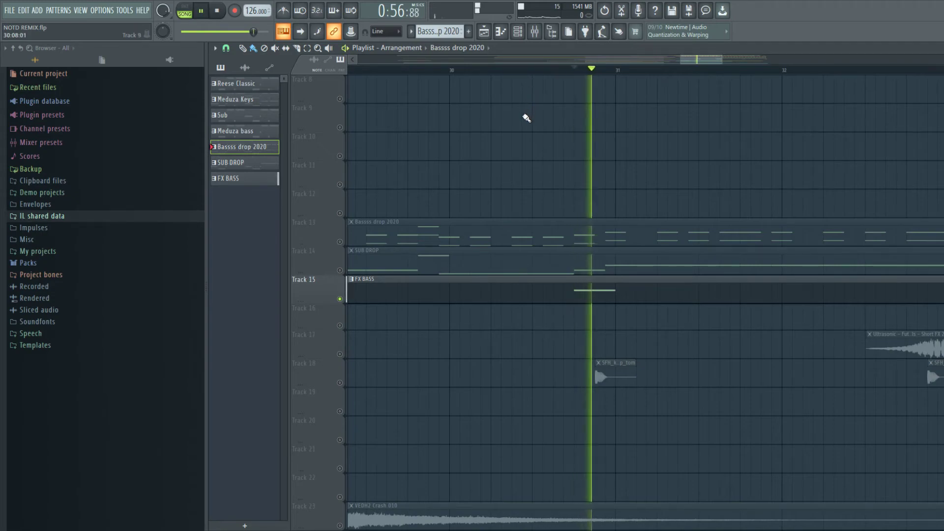
key("space")
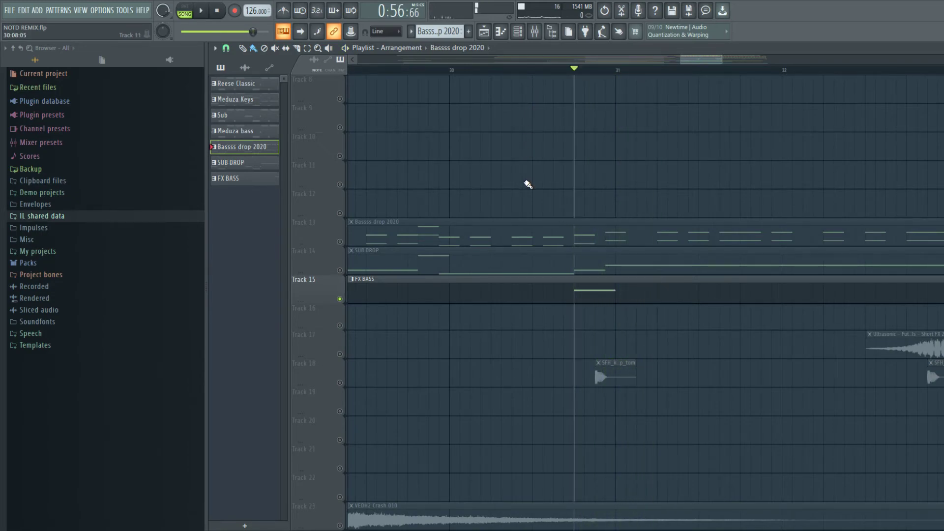
- Solo and play the SUB DROP pattern on Track 14, and show its Serum_x64 #3 mixer track
left_click(459, 254)
left_click(535, 31)
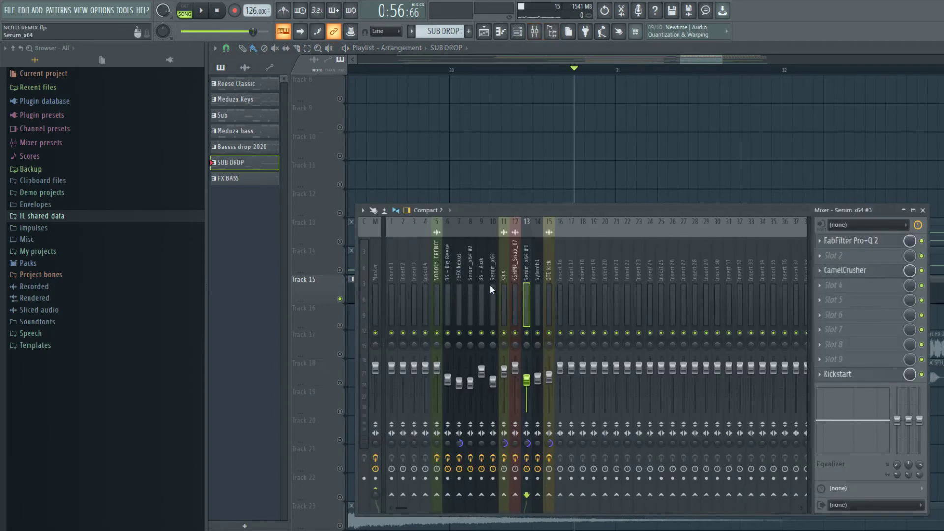
left_click(535, 31)
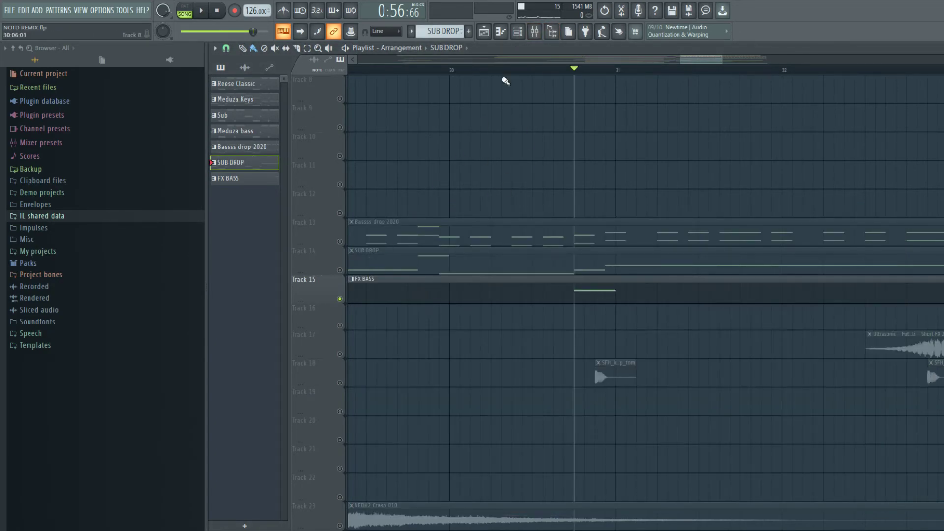
left_click(348, 270)
key("space")
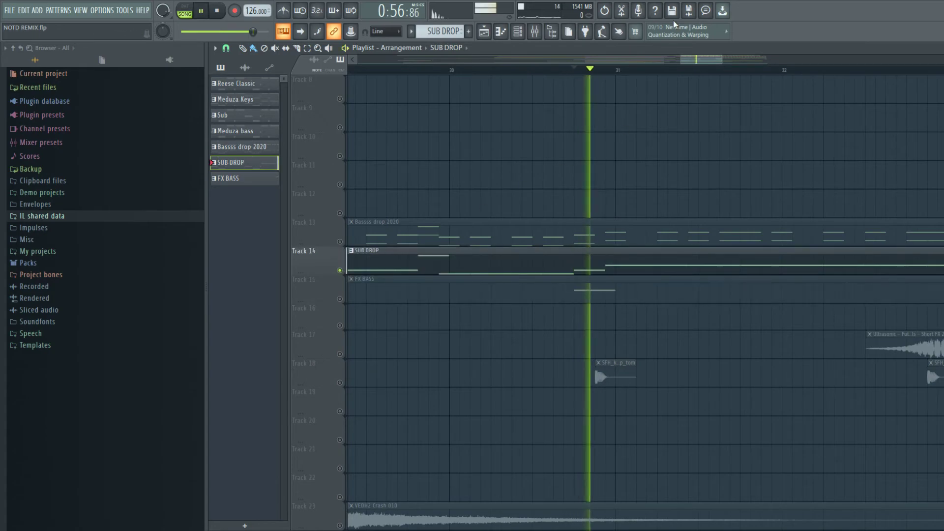
key("F9")
key("space")
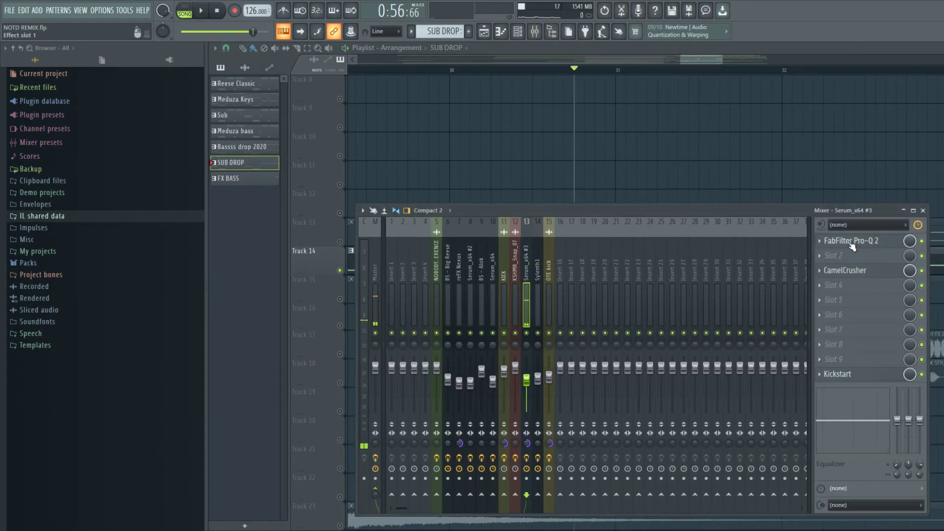
- Inspect the FabFilter Pro-Q 2, CamelCrusher and Kickstart effects on the Serum_x64 #3 mixer track, and close them
left_click(862, 241)
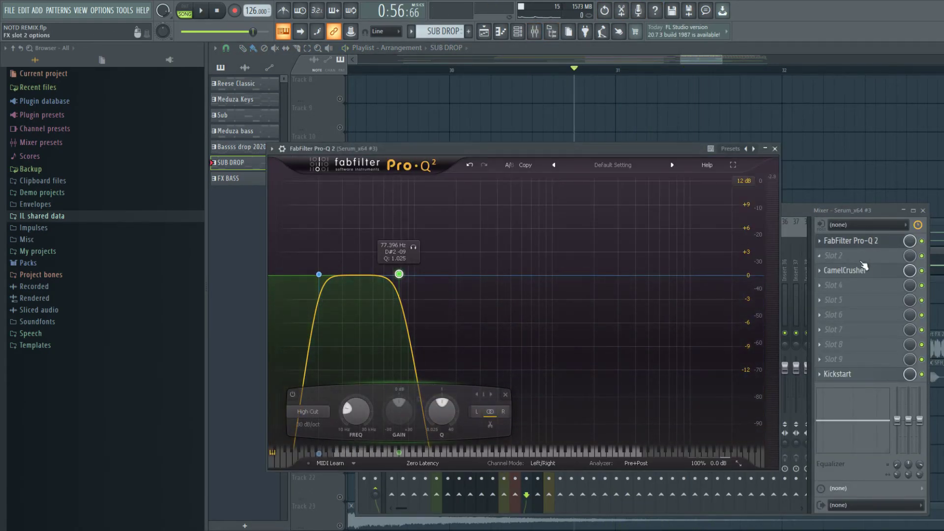
left_click(851, 270)
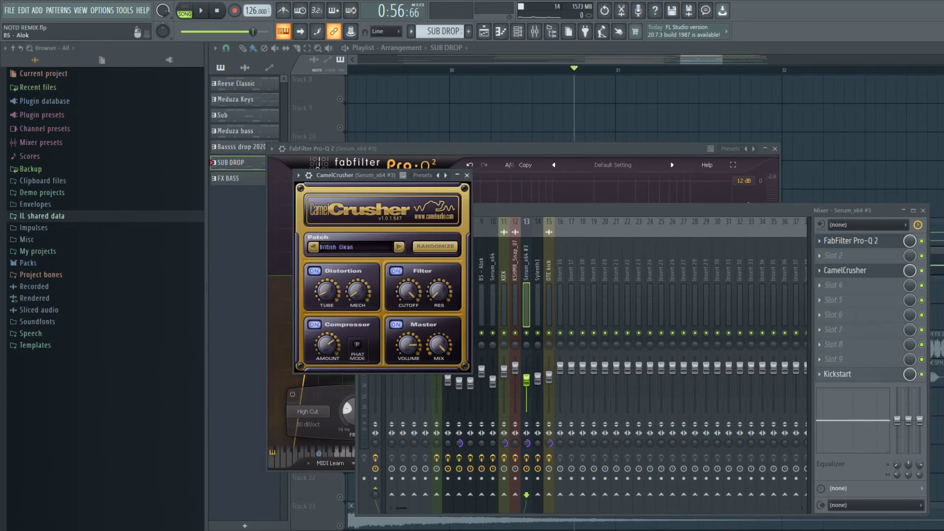
left_click(851, 270)
left_click(841, 374)
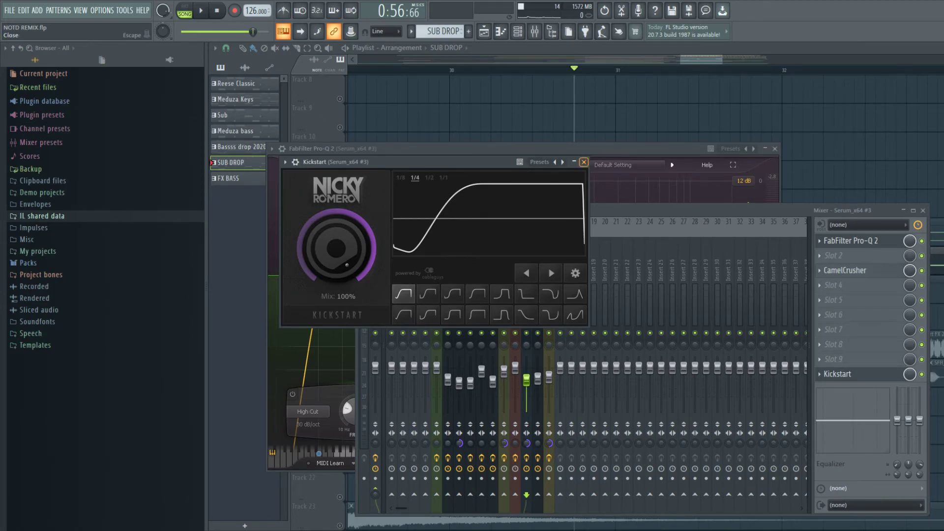
left_click(584, 162)
left_click(601, 52)
- Unsolo Track 14 so all playlist tracks are enabled, and play the arrangement from shortly after bar 27
scroll(498, 250, "down", 4)
scroll(495, 242, "down", 3)
scroll(495, 242, "down", 1)
scroll(495, 242, "up", 10)
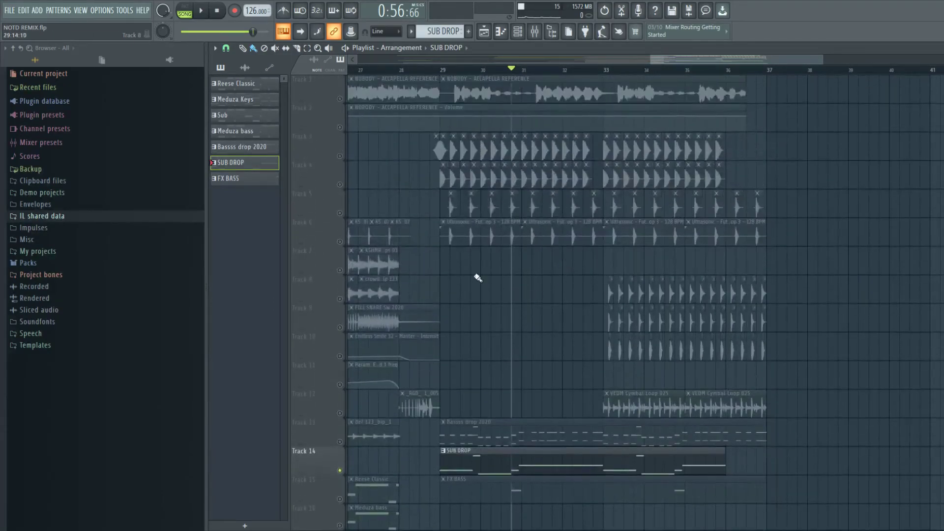
right_click(340, 185)
right_click(340, 185)
scroll(541, 128, "down", 3)
left_click(468, 70)
key("space")
- Look over all the drop's tracks in the playlist while the full arrangement plays
left_click(725, 290)
scroll(737, 331, "down", 8)
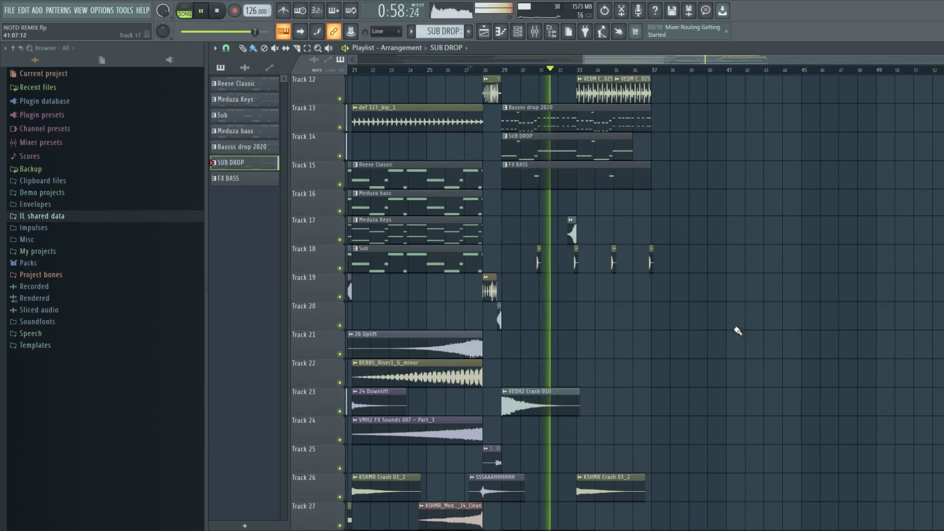
scroll(685, 347, "up", 4)
scroll(685, 347, "up", 4)
left_click(743, 309)
right_click(743, 310)
scroll(694, 332, "up", 2)
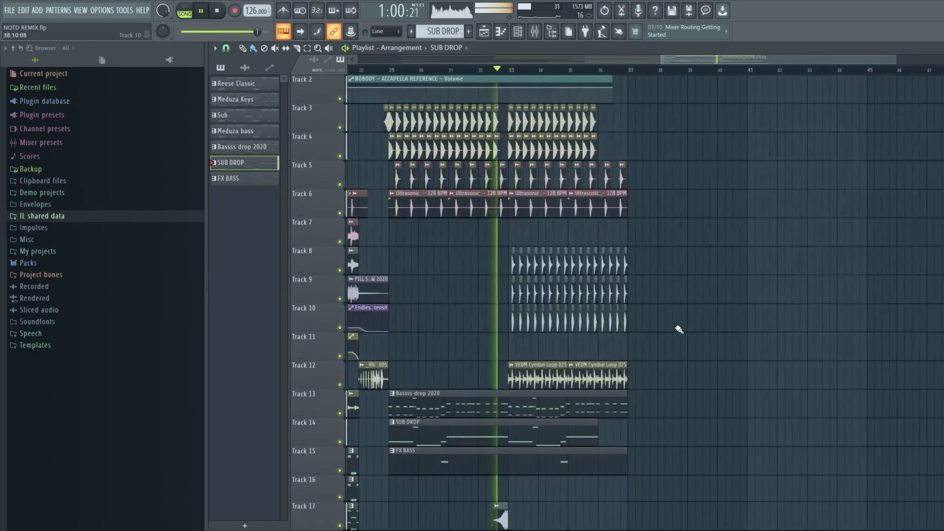
- Move the playback position to bar 36 near the drop's end, and stop the arrangement
scroll(676, 323, "down", 3)
scroll(675, 322, "down", 4)
scroll(674, 322, "up", 8)
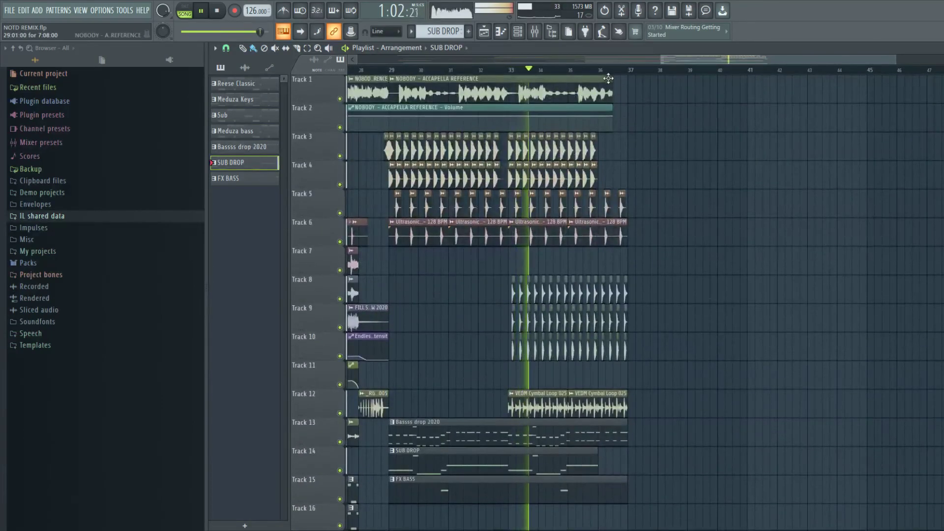
left_click(602, 71)
scroll(599, 123, "down", 3)
scroll(581, 172, "down", 1)
key("space")
- Show the Master mixer track and open its FabFilter Pro-L 2 limiter, moving the plugin window clear to inspect the gain
key("F9")
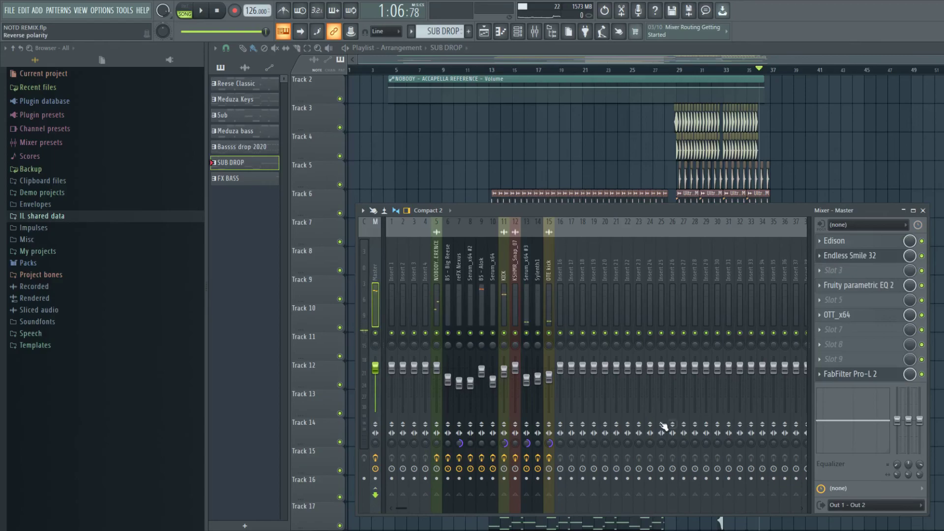
left_click(859, 374)
left_click_drag(581, 323, 462, 113)
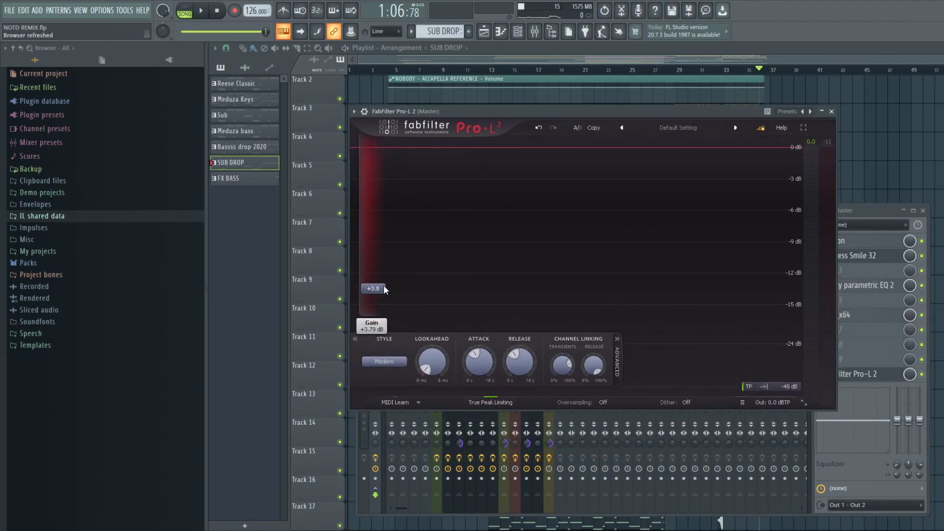
- Inspect the OTT_x64 and Fruity parametric EQ 2 effects on the Master track, and close all plugin and mixer windows
left_click(868, 317)
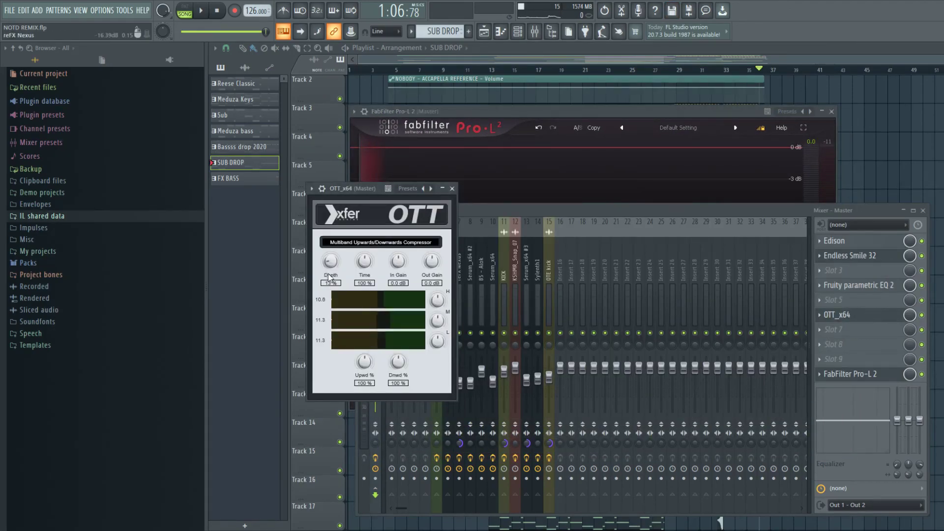
left_click(452, 189)
left_click(861, 285)
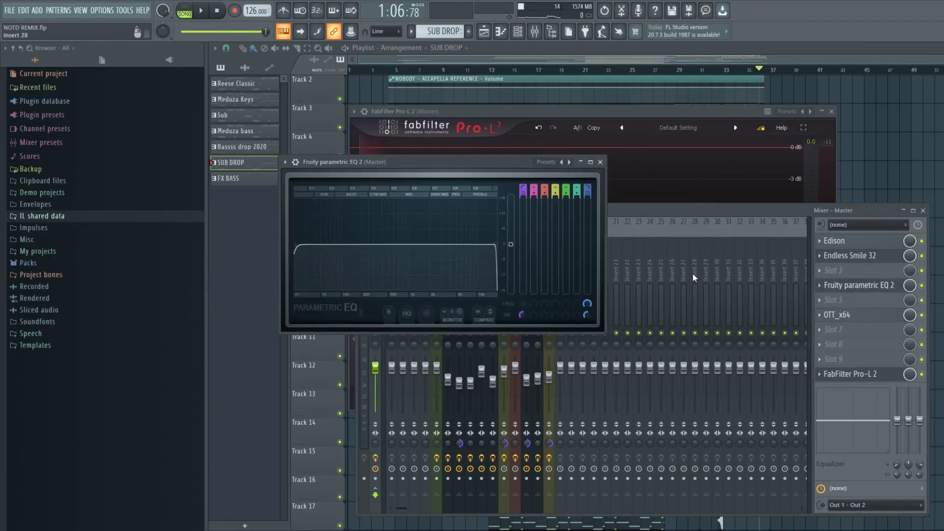
left_click(601, 162)
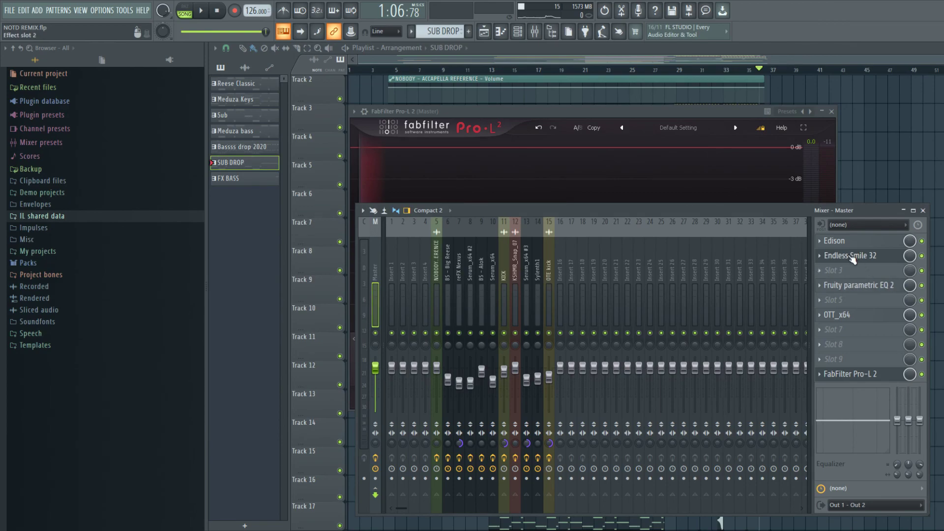
key("F12")
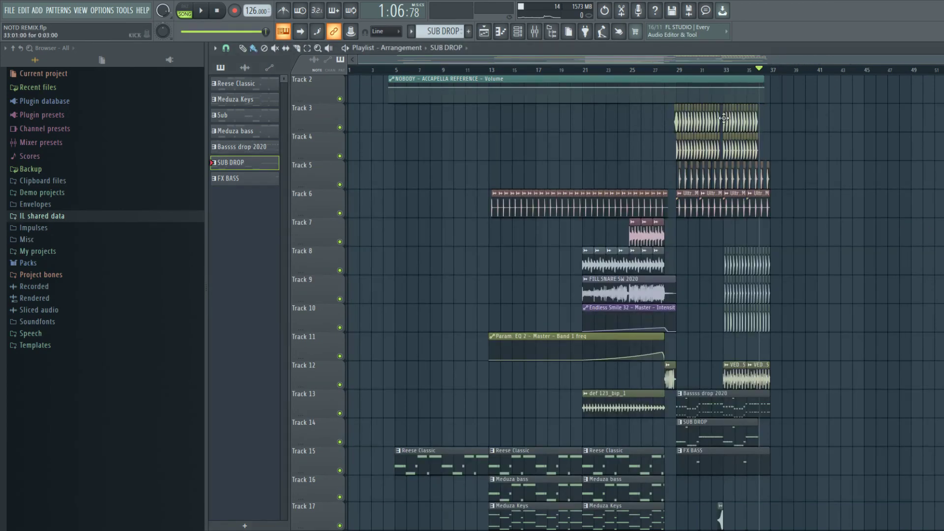